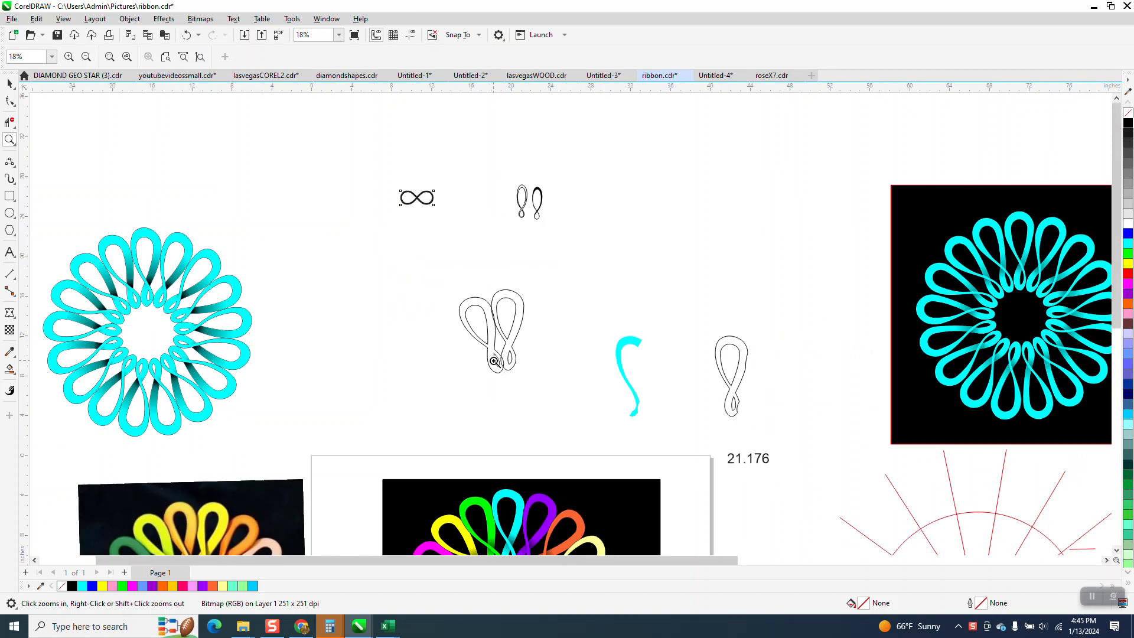
Step: Look at the enlarged clipart infinity symbol in the browser's image search, then return to the ribbon drawing in CorelDRAW
{"action": "scroll", "coordinate": [549, 289], "scroll_direction": "up", "scroll_amount": 3}
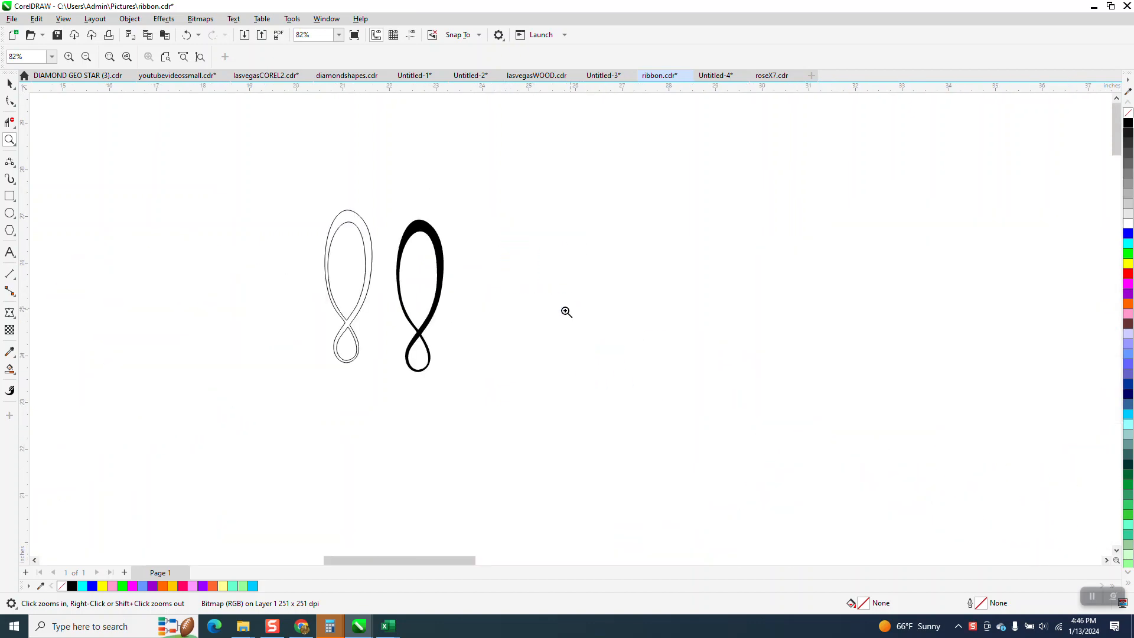
{"action": "scroll", "coordinate": [466, 322], "scroll_direction": "down", "scroll_amount": 1}
{"action": "left_click", "coordinate": [10, 83]}
{"action": "left_click", "coordinate": [302, 625]}
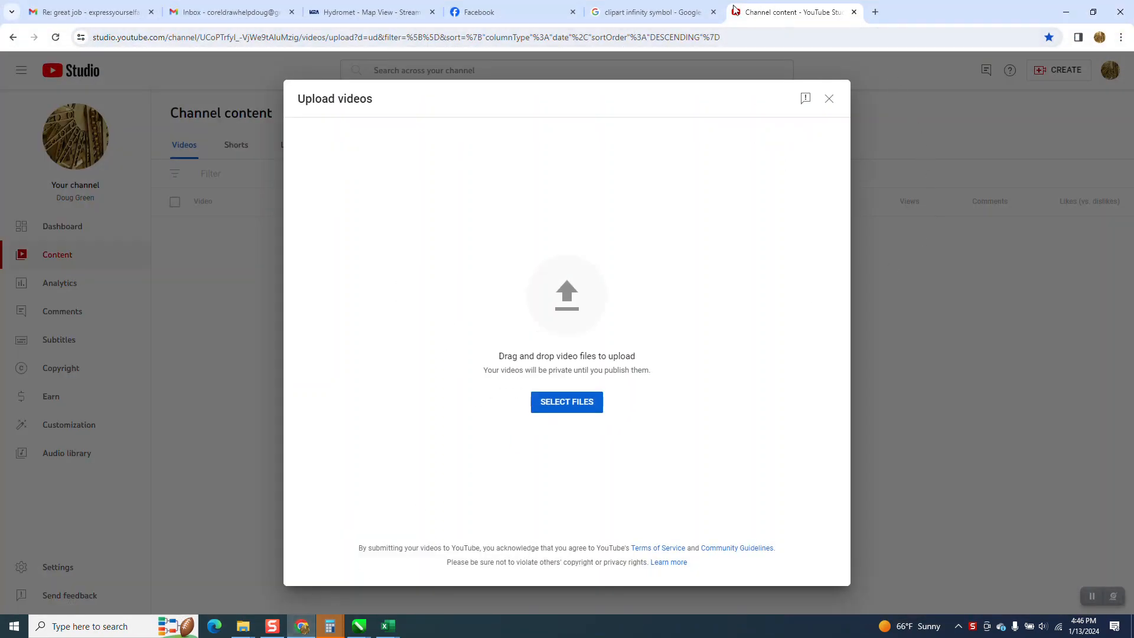
{"action": "left_click", "coordinate": [674, 12]}
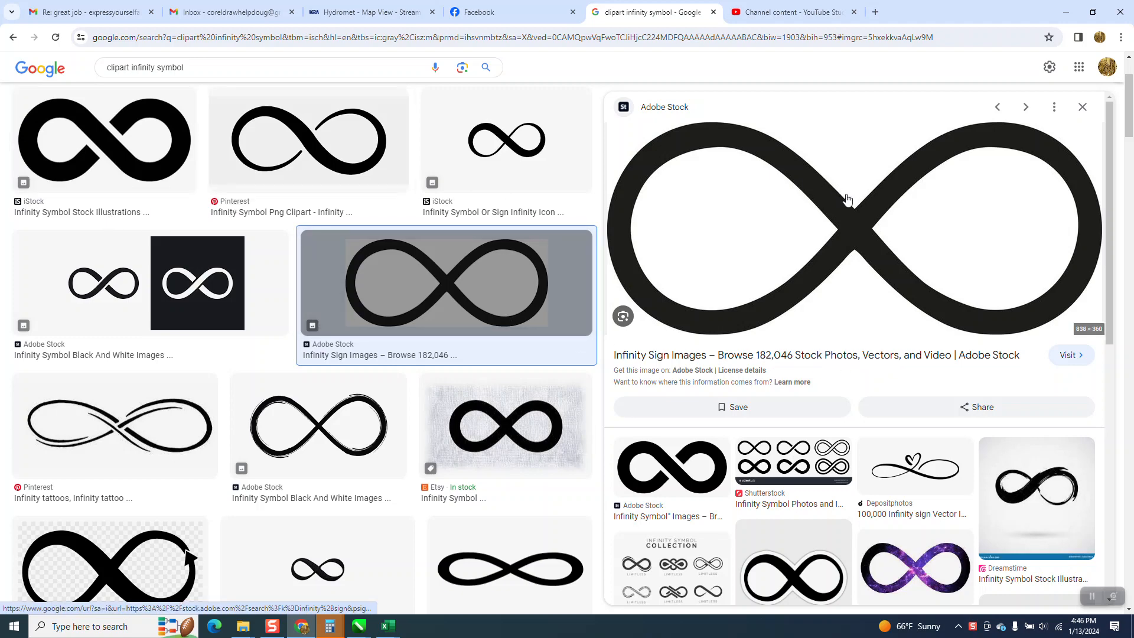
{"action": "left_click", "coordinate": [359, 626]}
{"action": "left_click", "coordinate": [857, 592]}
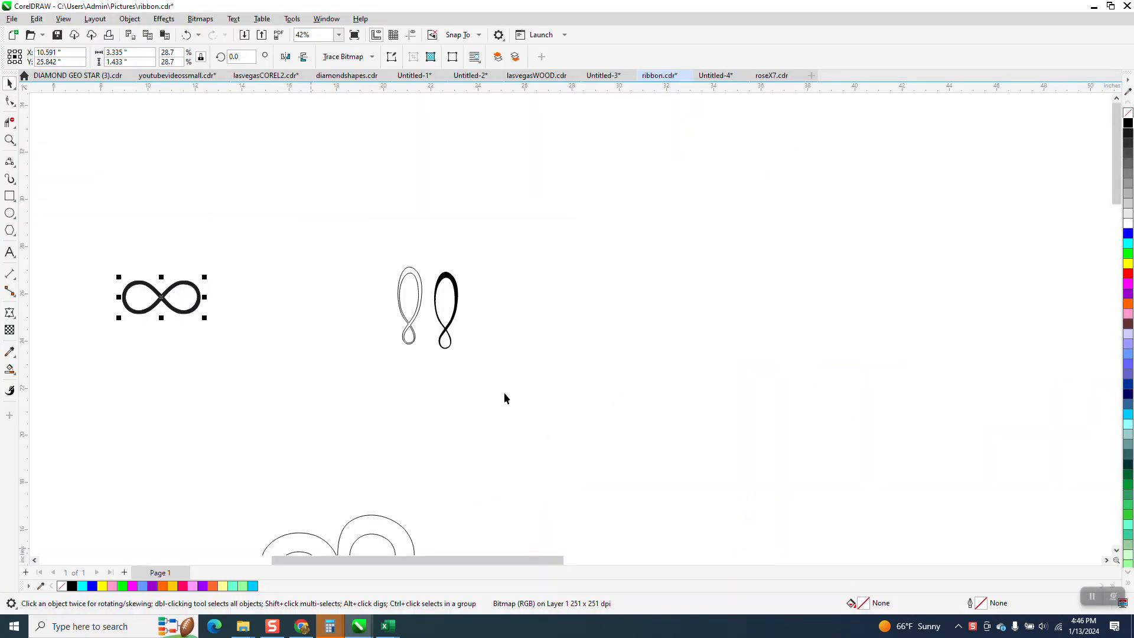
Step: Rotate the infinity symbol bitmap by 90 degrees and place it upright beside the solid black ribbon shape
{"action": "left_click_drag", "start_coordinate": [162, 300], "coordinate": [555, 294]}
{"action": "left_click", "coordinate": [239, 56]}
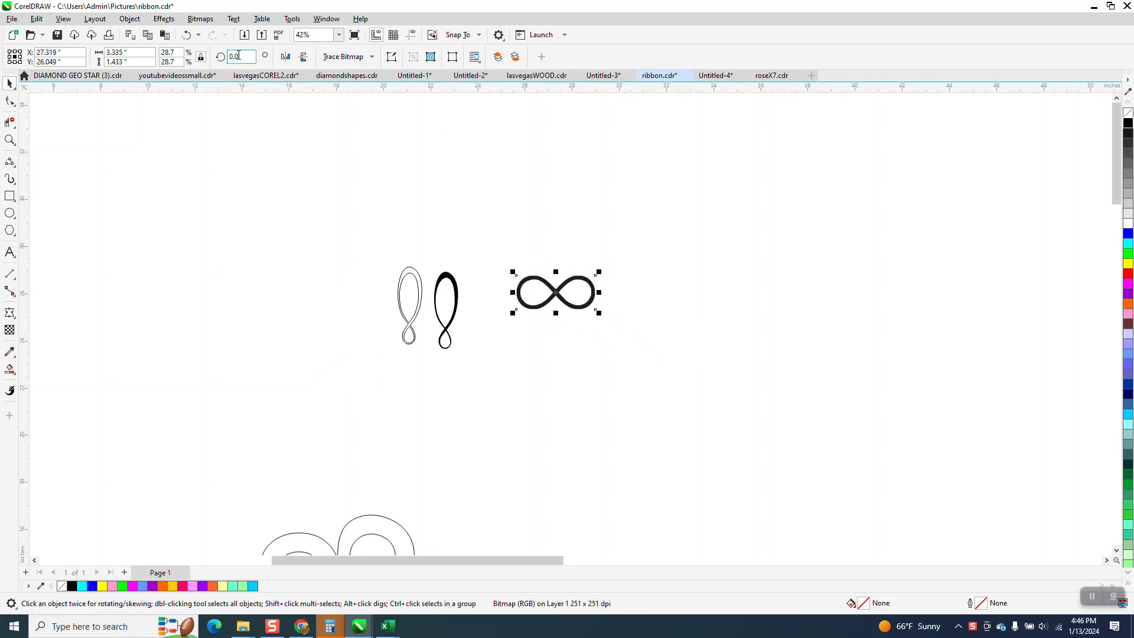
{"action": "type", "text": "90"}
{"action": "key", "text": "Return"}
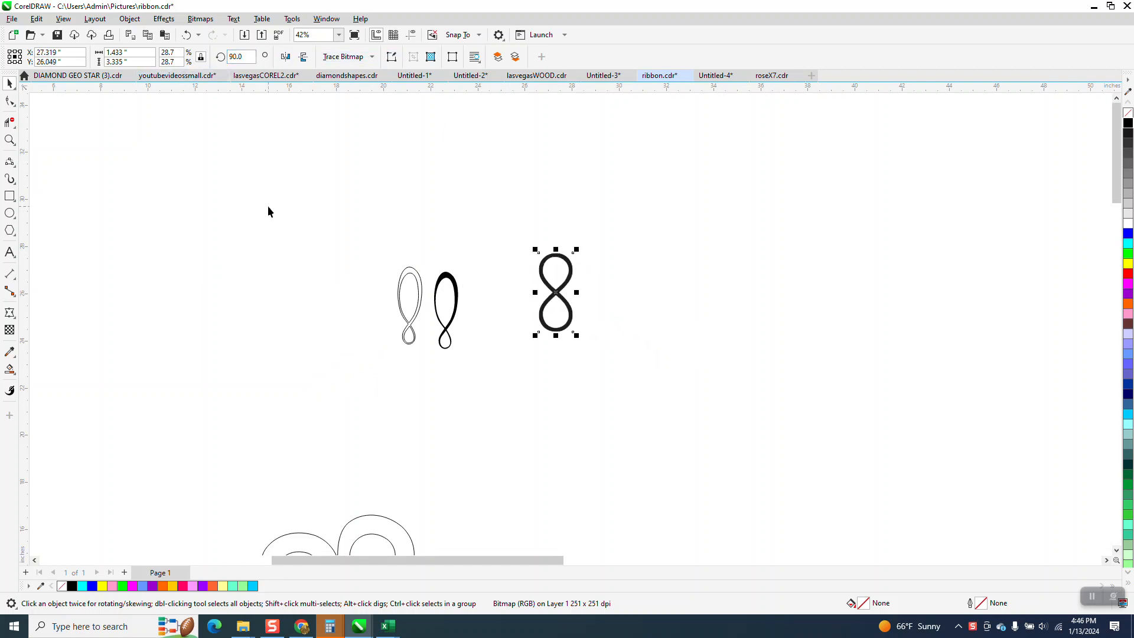
{"action": "left_click_drag", "start_coordinate": [556, 295], "coordinate": [487, 322]}
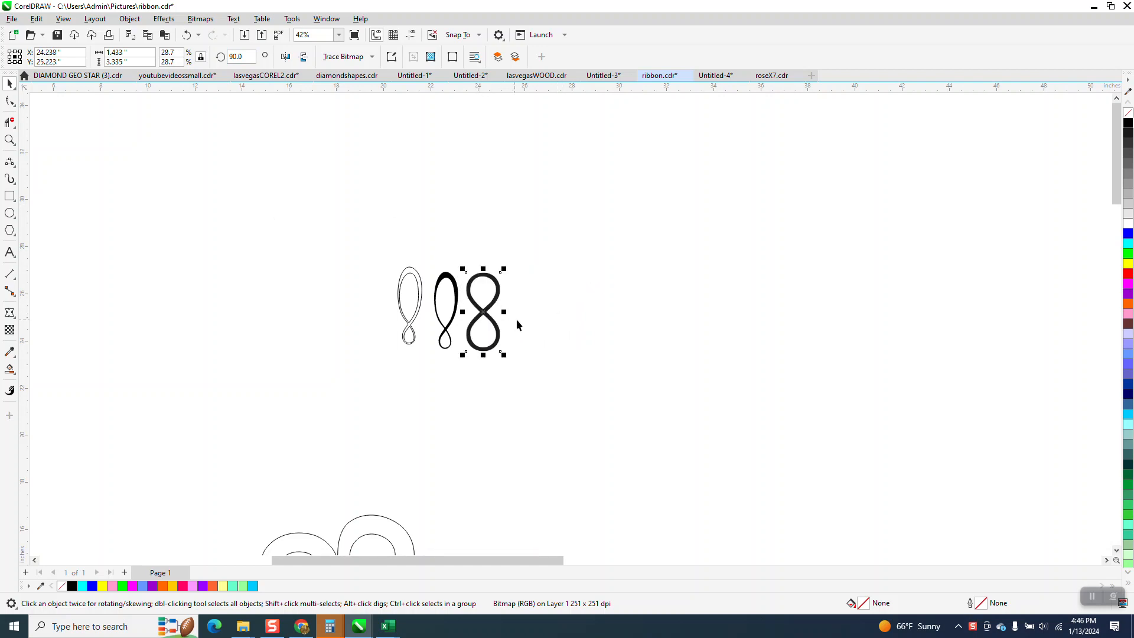
Step: Trace the upright infinity bitmap as an Outline trace with image type Clipart, detail 80 and smoothing 25
{"action": "left_click", "coordinate": [9, 140]}
{"action": "left_click_drag", "start_coordinate": [383, 258], "coordinate": [582, 386]}
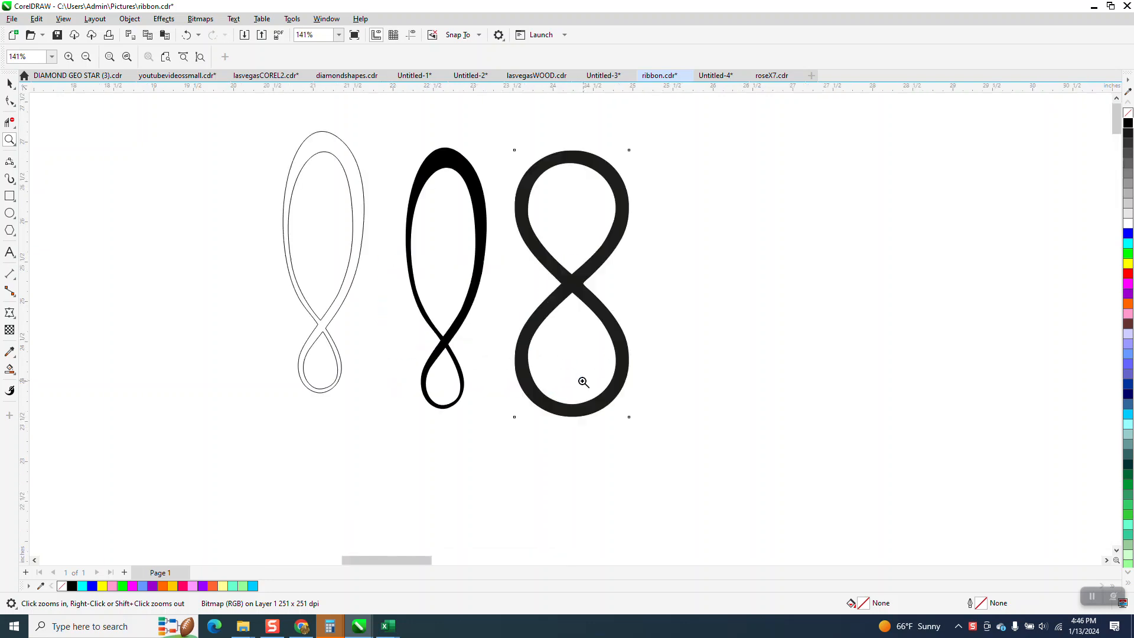
{"action": "scroll", "coordinate": [385, 334], "scroll_direction": "down", "scroll_amount": 1}
{"action": "left_click", "coordinate": [10, 84]}
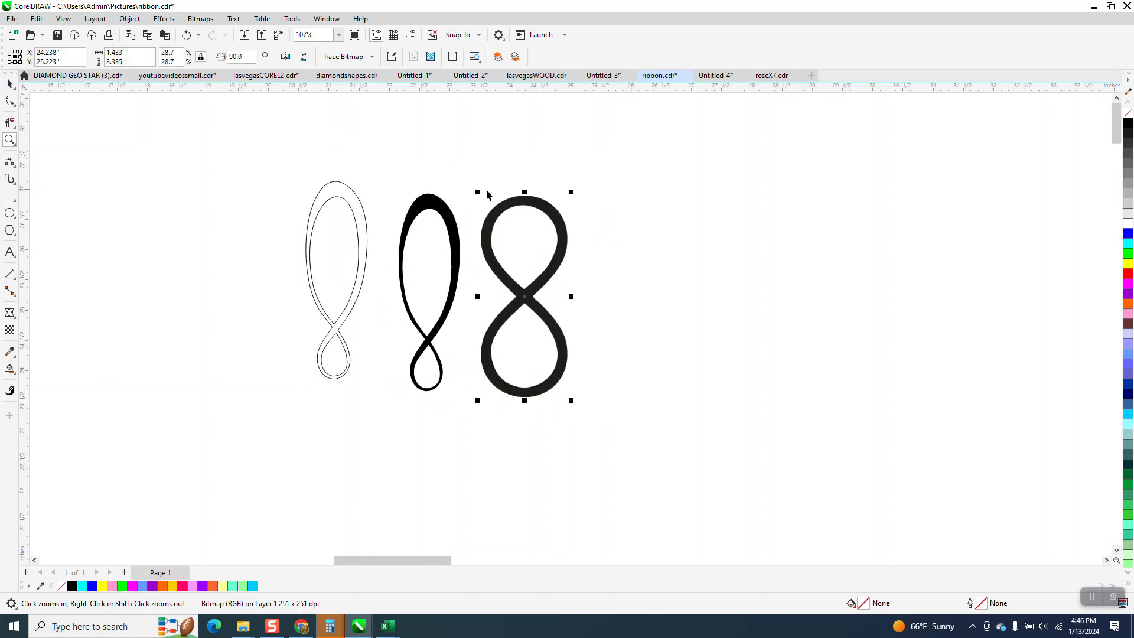
{"action": "left_click", "coordinate": [373, 60]}
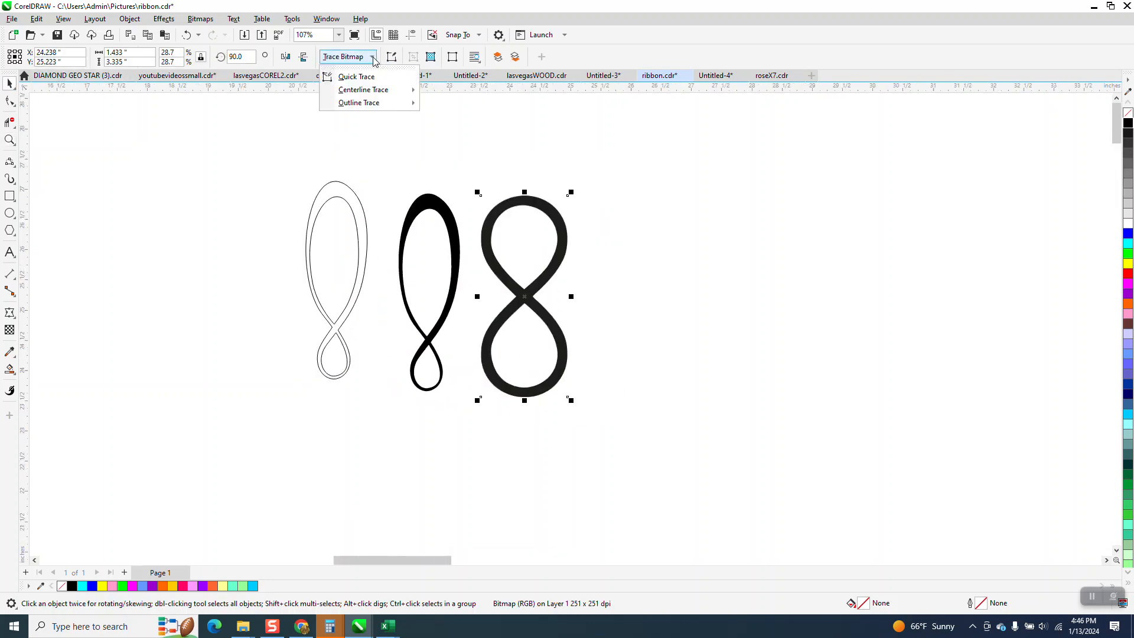
{"action": "mouse_move", "coordinate": [373, 101]}
{"action": "left_click", "coordinate": [444, 155]}
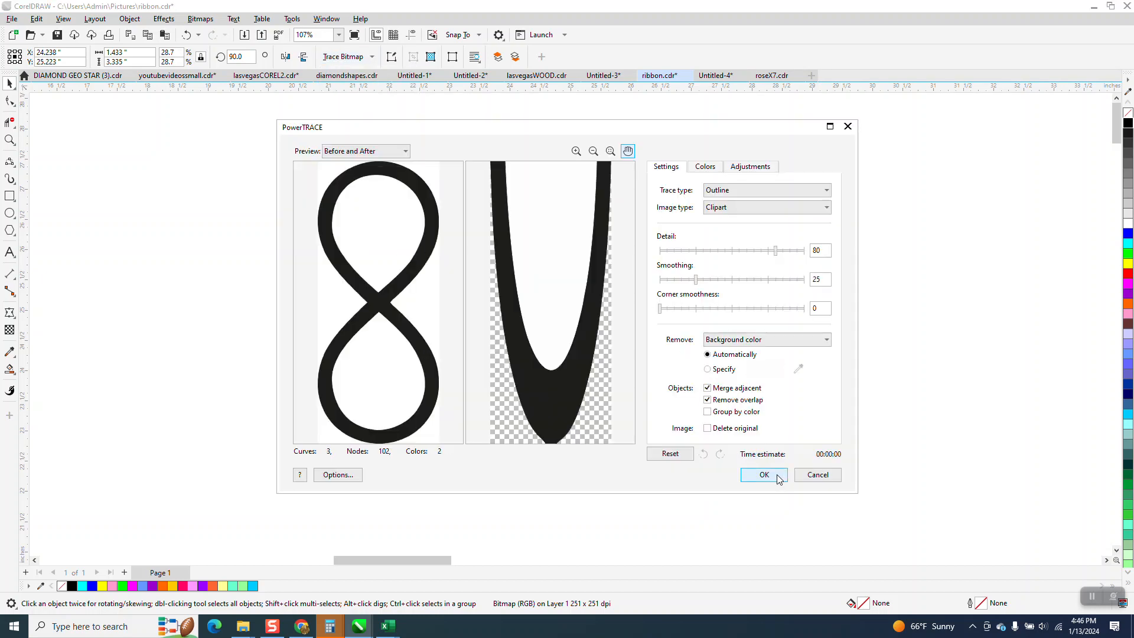
{"action": "left_click", "coordinate": [764, 474]}
Step: Separate the traced symbol from the original bitmap, moving the bitmap far off to the side
{"action": "left_click_drag", "start_coordinate": [526, 297], "coordinate": [615, 300]}
{"action": "mouse_move", "coordinate": [528, 297]}
{"action": "left_mouse_down"}
{"action": "mouse_move", "coordinate": [539, 336]}
{"action": "mouse_move", "coordinate": [1046, 324]}
{"action": "left_mouse_up"}
{"action": "mouse_move", "coordinate": [640, 293]}
{"action": "left_mouse_down"}
{"action": "mouse_move", "coordinate": [746, 298]}
{"action": "mouse_move", "coordinate": [728, 291]}
{"action": "left_mouse_up"}
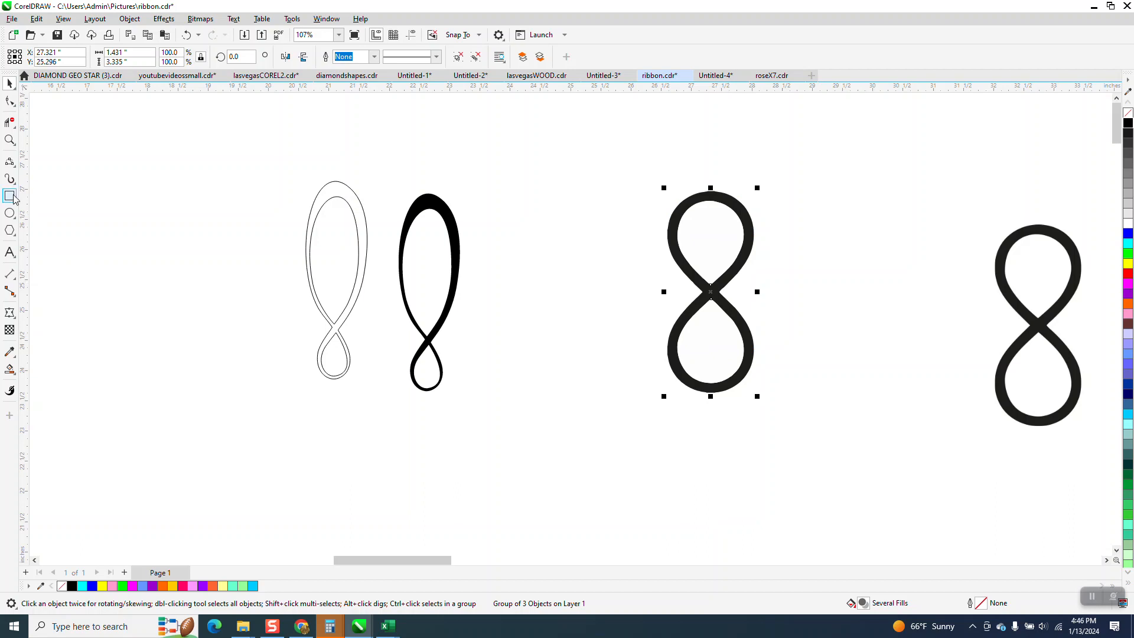
Step: Draw a yellow-filled rectangle about 2.6 by 3.9 inches around the traced symbol and send it to the back of the page
{"action": "left_click_drag", "start_coordinate": [631, 169], "coordinate": [789, 406]}
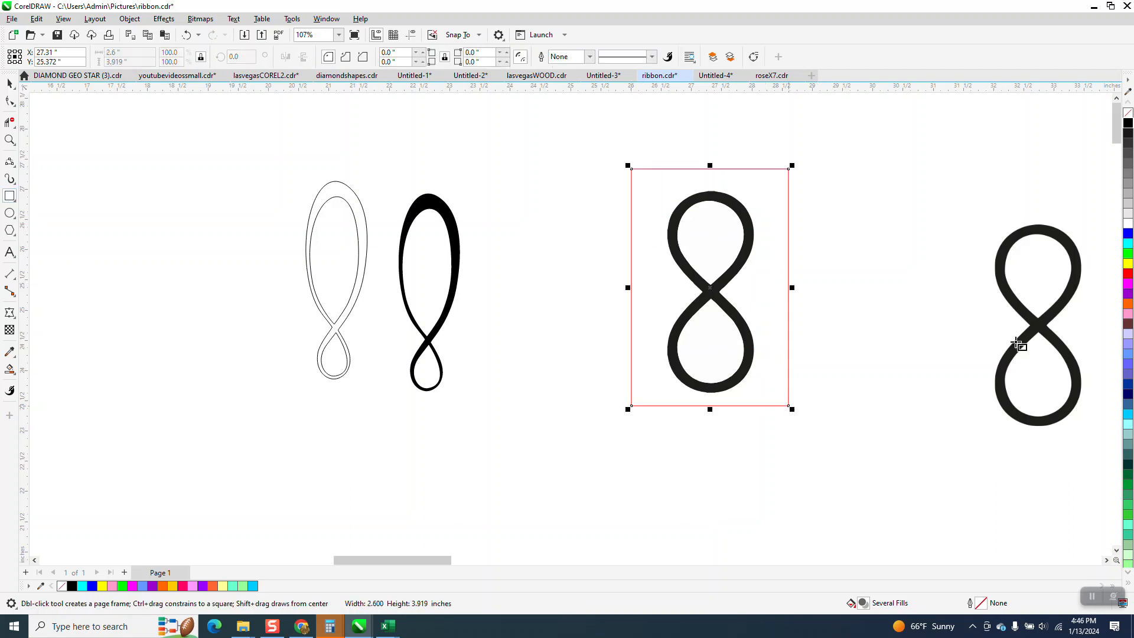
{"action": "left_click", "coordinate": [1128, 262]}
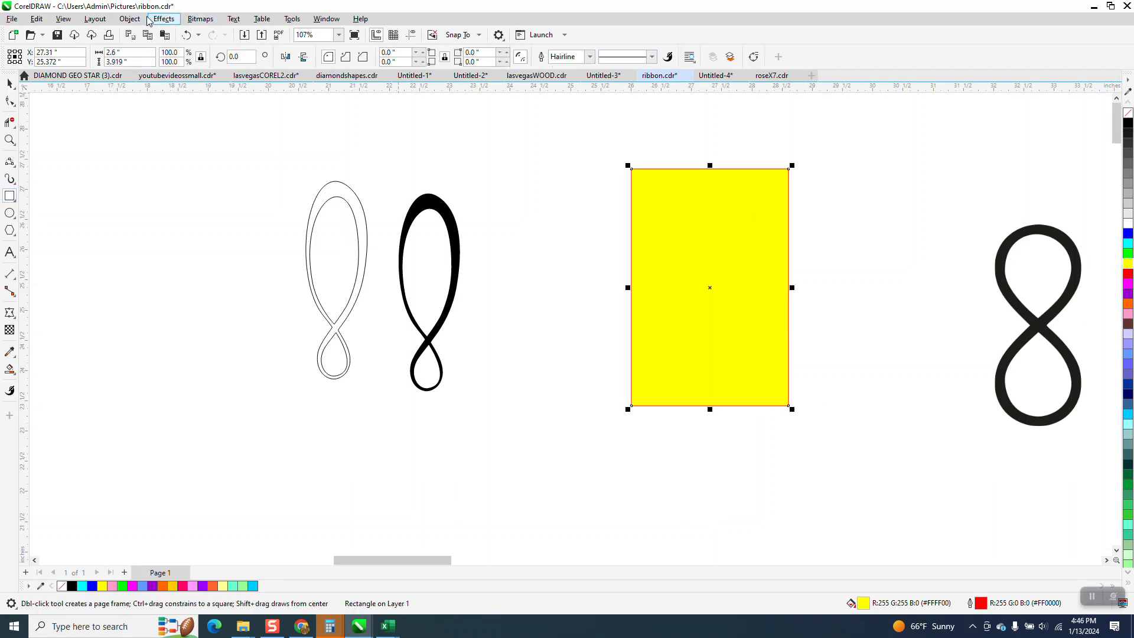
{"action": "left_click", "coordinate": [129, 18]}
{"action": "mouse_move", "coordinate": [155, 207]}
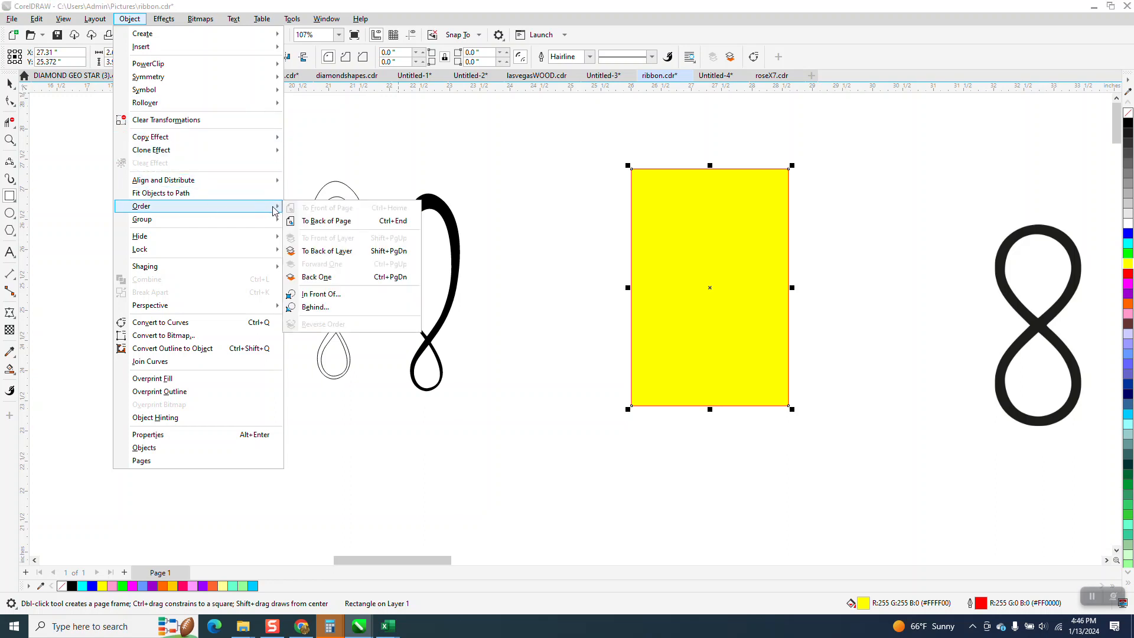
{"action": "left_click", "coordinate": [308, 222]}
{"action": "left_click", "coordinate": [9, 84]}
{"action": "left_click", "coordinate": [258, 126]}
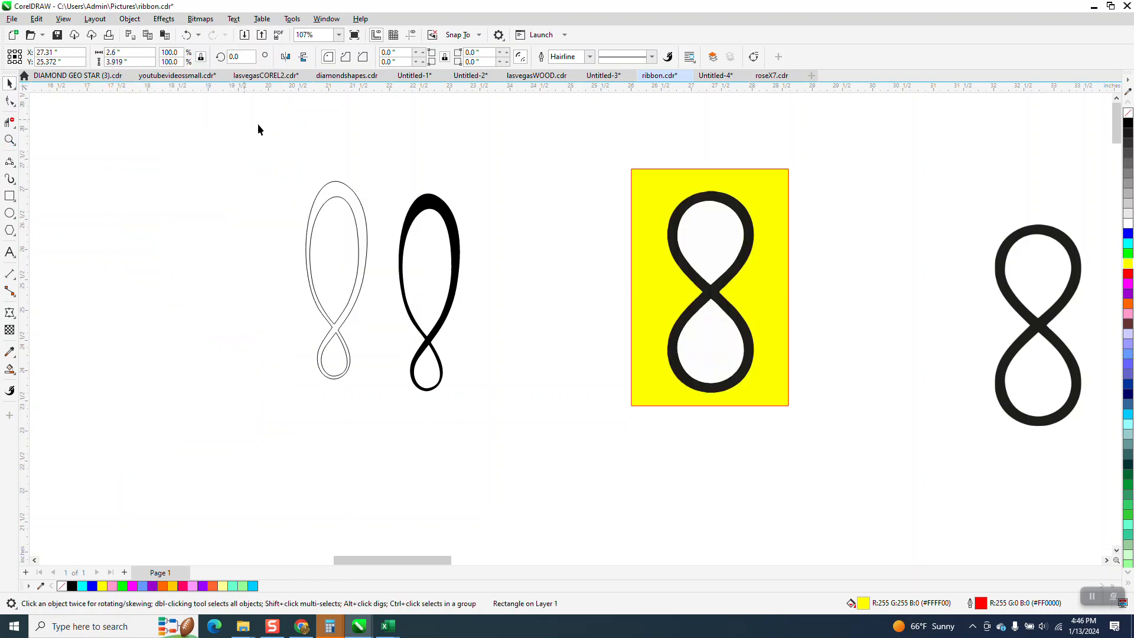
Step: Ungroup the traced symbol and delete the two white shapes inside its loops and the yellow rectangle
{"action": "left_click", "coordinate": [713, 238]}
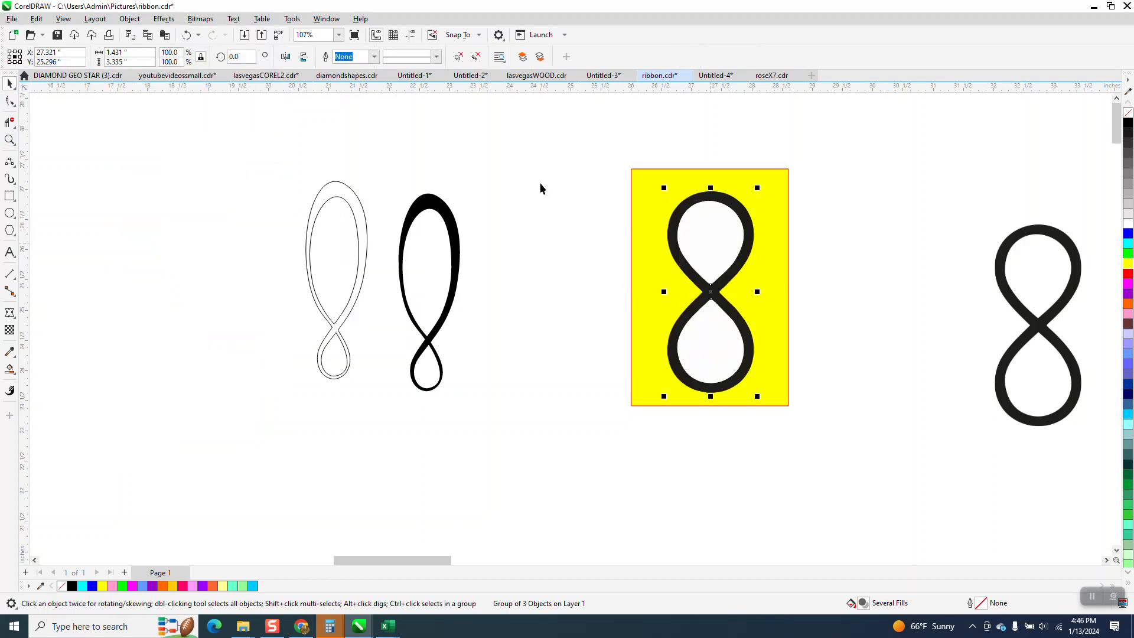
{"action": "left_click", "coordinate": [123, 18]}
{"action": "mouse_move", "coordinate": [169, 220]}
{"action": "left_click", "coordinate": [309, 234]}
{"action": "left_click", "coordinate": [717, 246]}
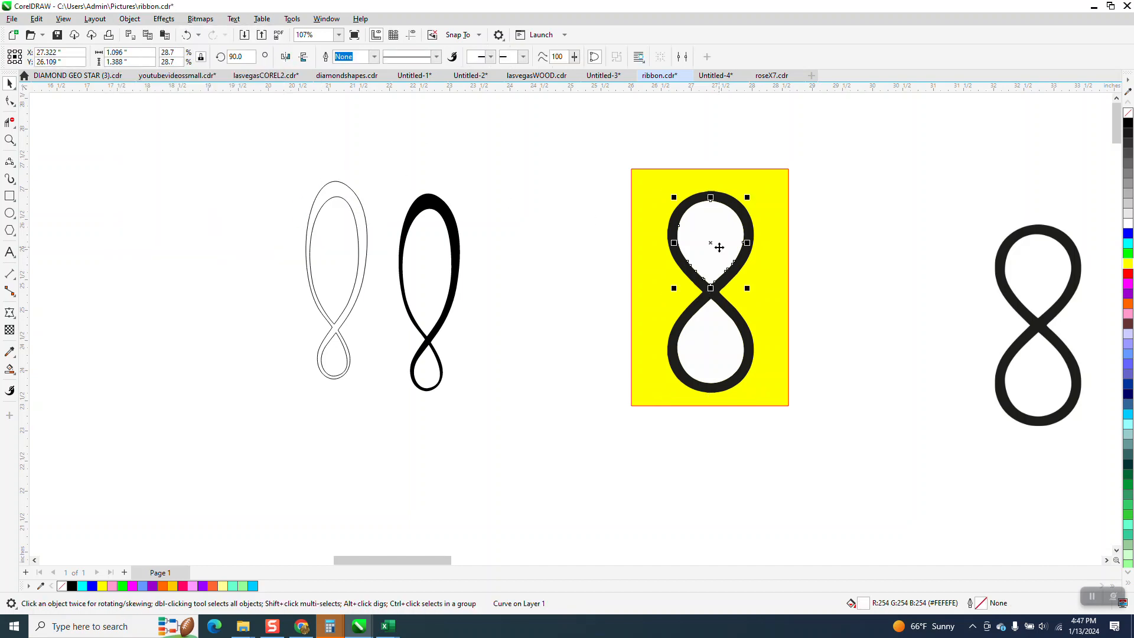
{"action": "key", "text": "Delete"}
{"action": "left_click", "coordinate": [713, 334]}
{"action": "key", "text": "Delete"}
{"action": "left_click", "coordinate": [761, 302]}
{"action": "key", "text": "Delete"}
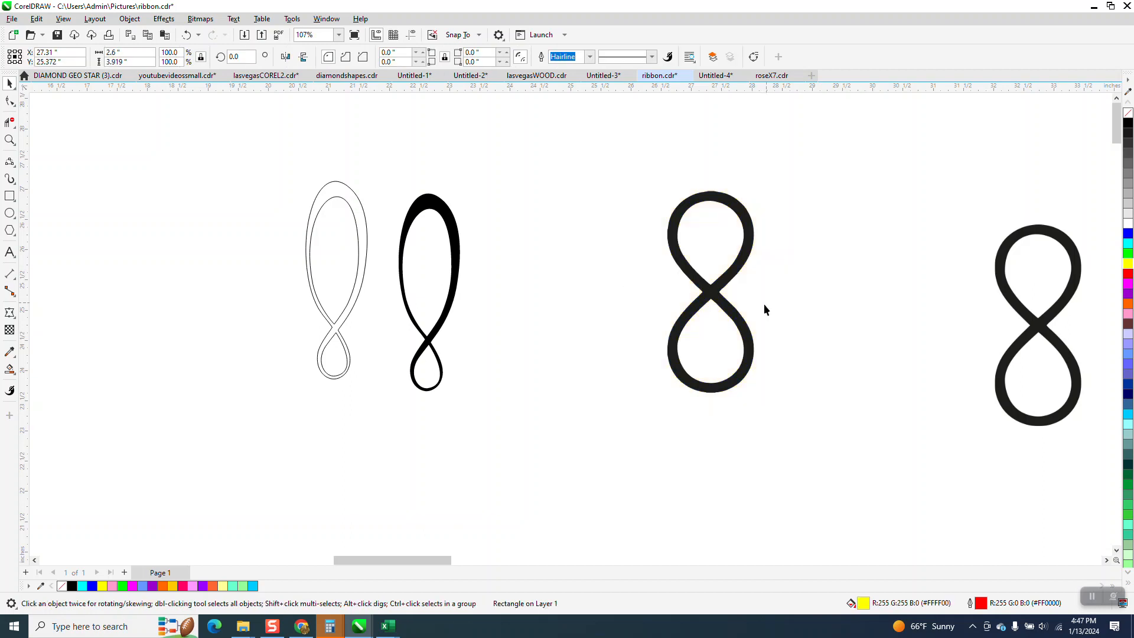
Step: Turn the traced symbol into an unfilled black hairline outline and place it beside the solid black ribbon shape
{"action": "left_click_drag", "start_coordinate": [729, 283], "coordinate": [616, 273]}
{"action": "left_click", "coordinate": [1127, 113]}
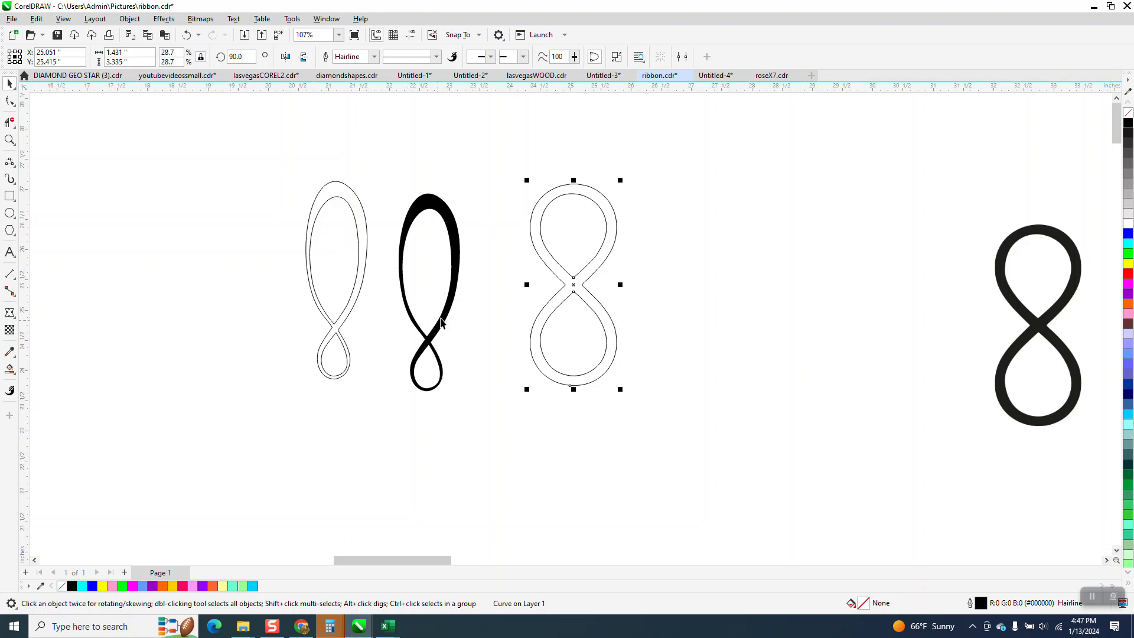
{"action": "left_click_drag", "start_coordinate": [576, 285], "coordinate": [546, 281]}
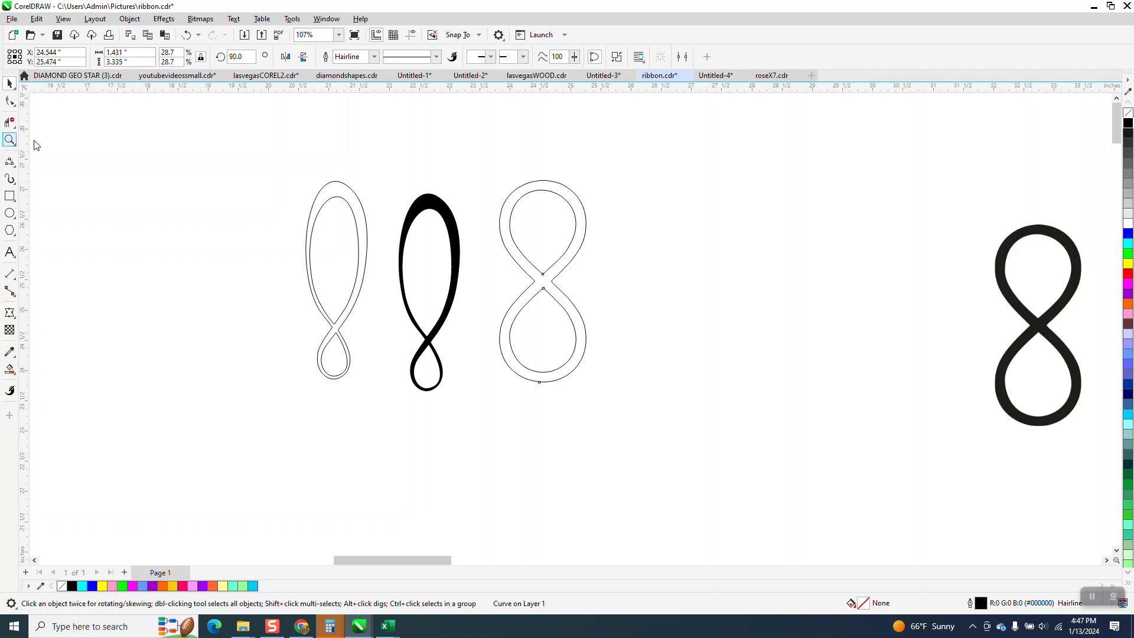
{"action": "left_click", "coordinate": [10, 140]}
{"action": "left_click_drag", "start_coordinate": [473, 177], "coordinate": [693, 449]}
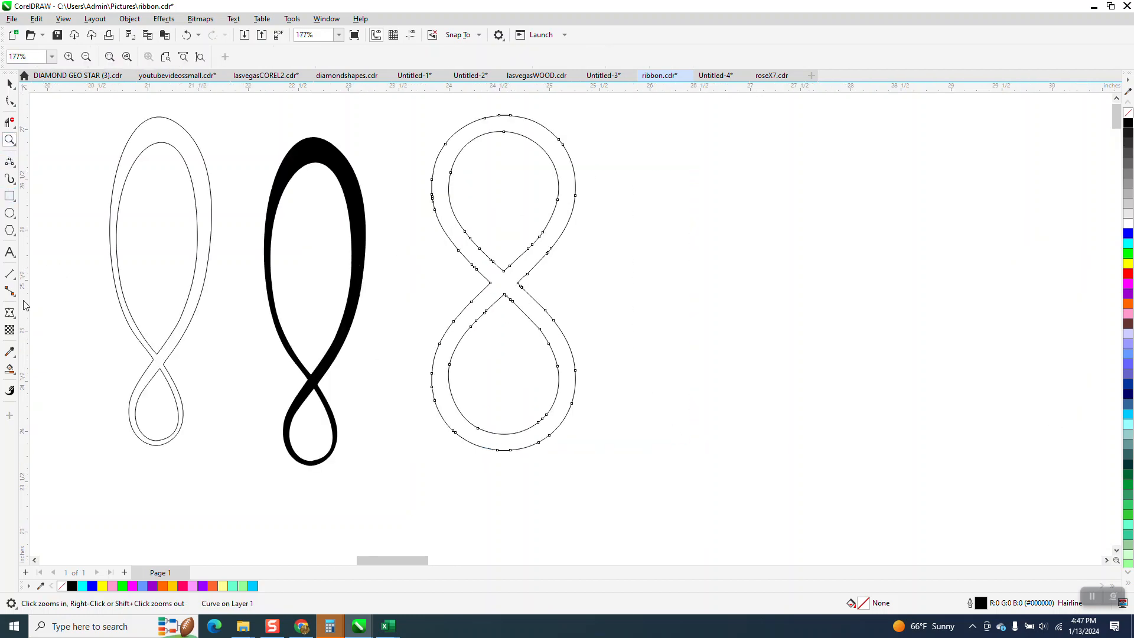
{"action": "left_click", "coordinate": [10, 163]}
{"action": "left_click", "coordinate": [58, 243]}
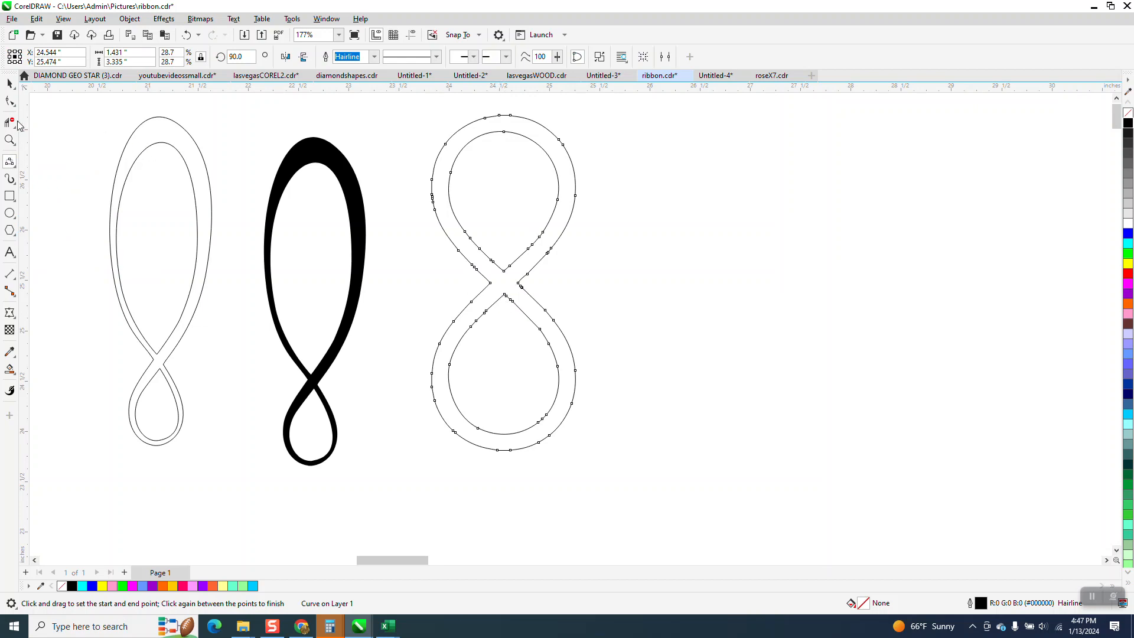
{"action": "left_click", "coordinate": [9, 83]}
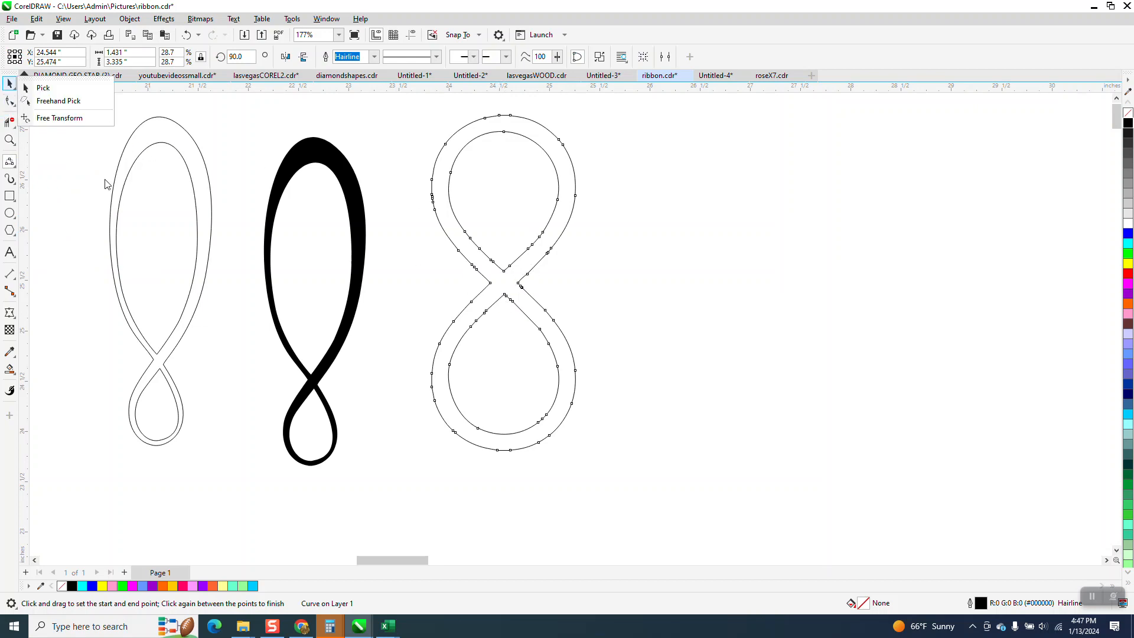
{"action": "left_click", "coordinate": [44, 88]}
Step: Reduce the nodes of the whole outlined symbol by applying a curve smoothness of 20
{"action": "left_click", "coordinate": [10, 102]}
{"action": "left_click_drag", "start_coordinate": [516, 378], "coordinate": [673, 475]}
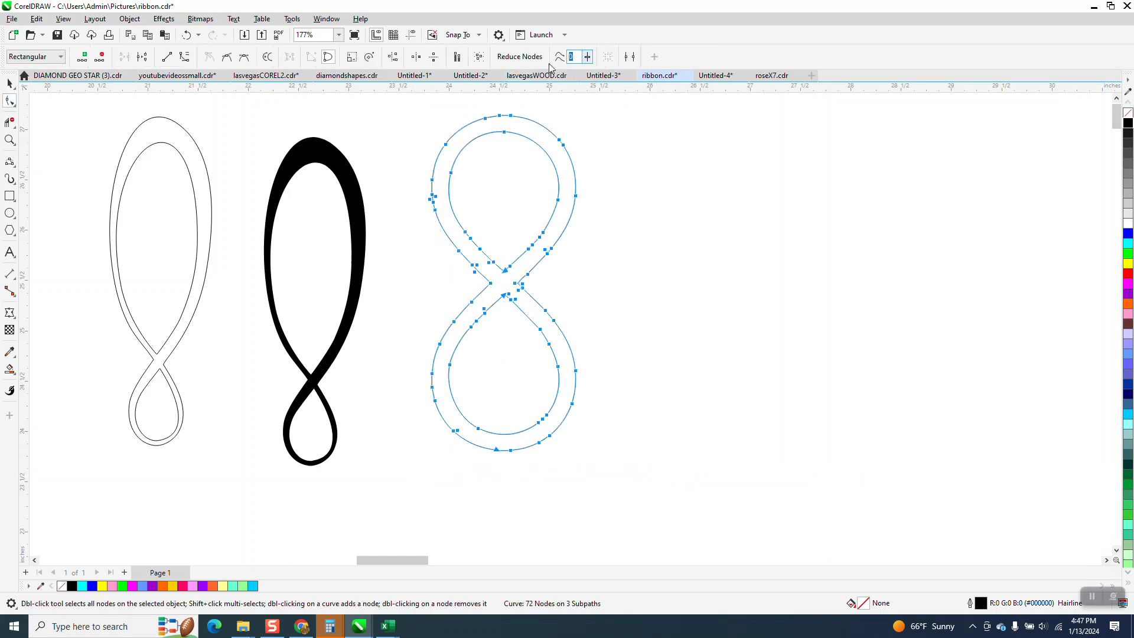
{"action": "type", "text": "20"}
{"action": "key", "text": "Return"}
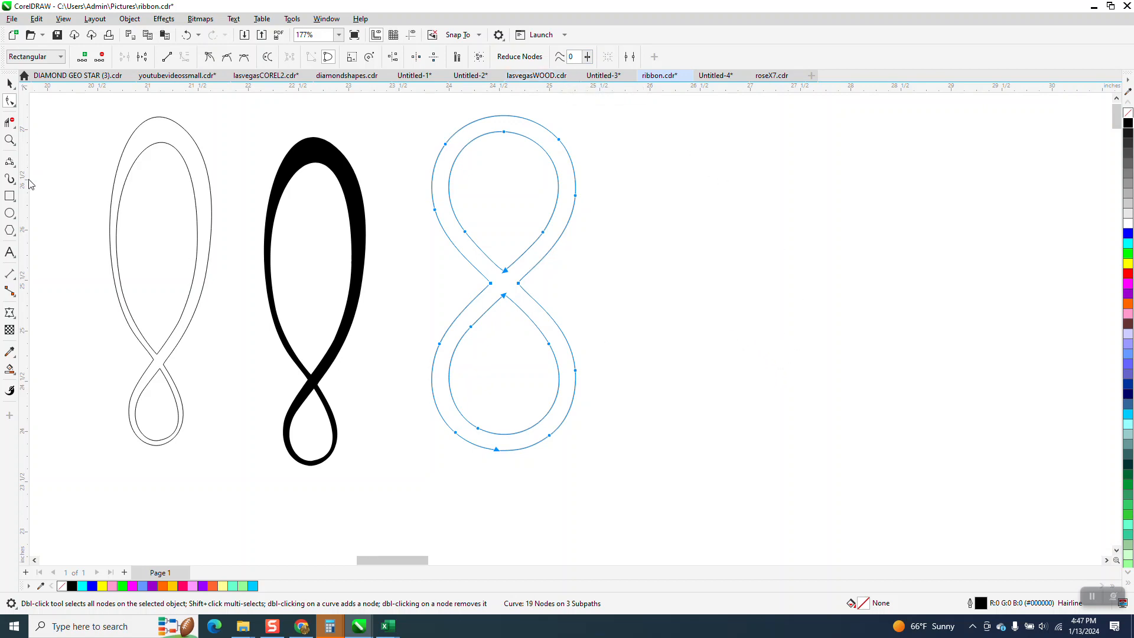
Step: Draw two 3-point curves bridging the gaps at the symbol's crossing, so one strand passes over the other
{"action": "left_click", "coordinate": [9, 140]}
{"action": "left_click_drag", "start_coordinate": [413, 218], "coordinate": [550, 325]}
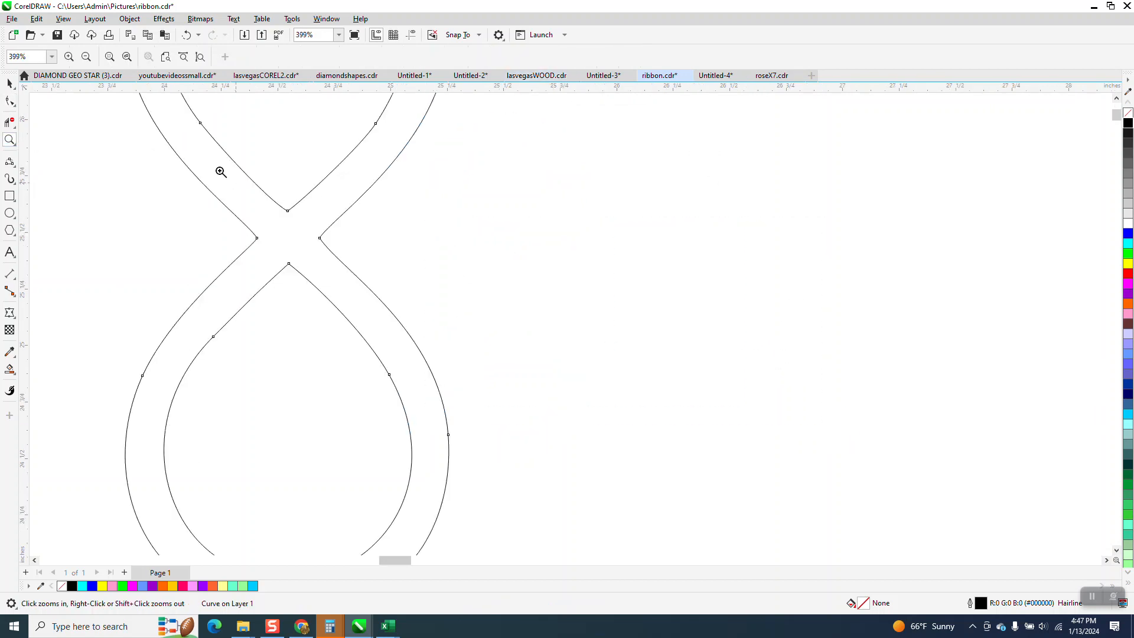
{"action": "left_click", "coordinate": [18, 170]}
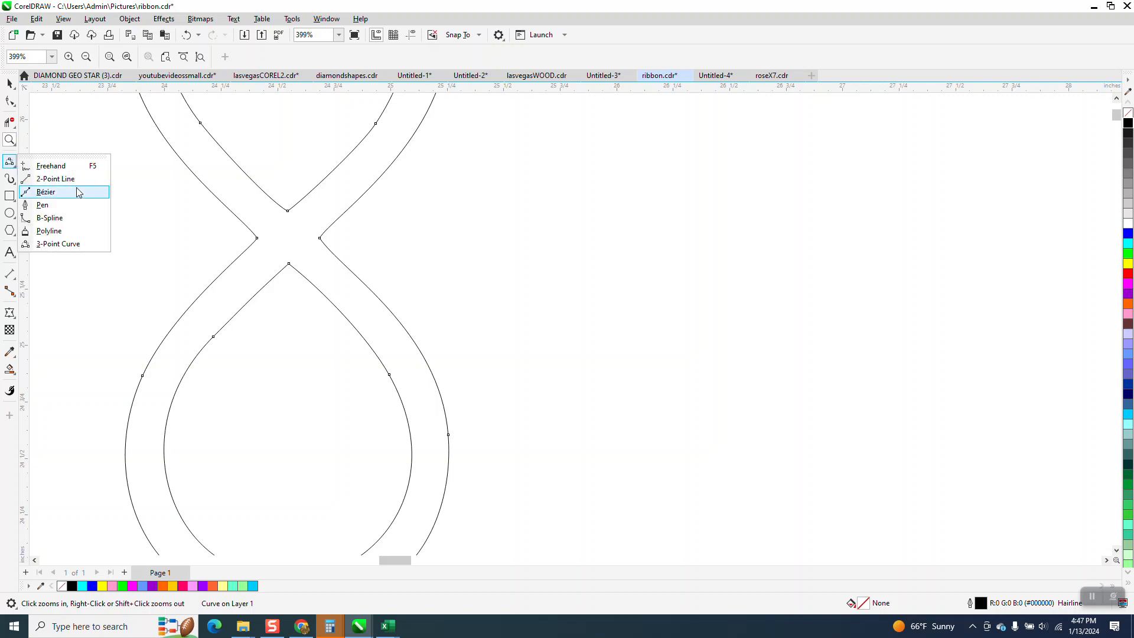
{"action": "left_click", "coordinate": [63, 245]}
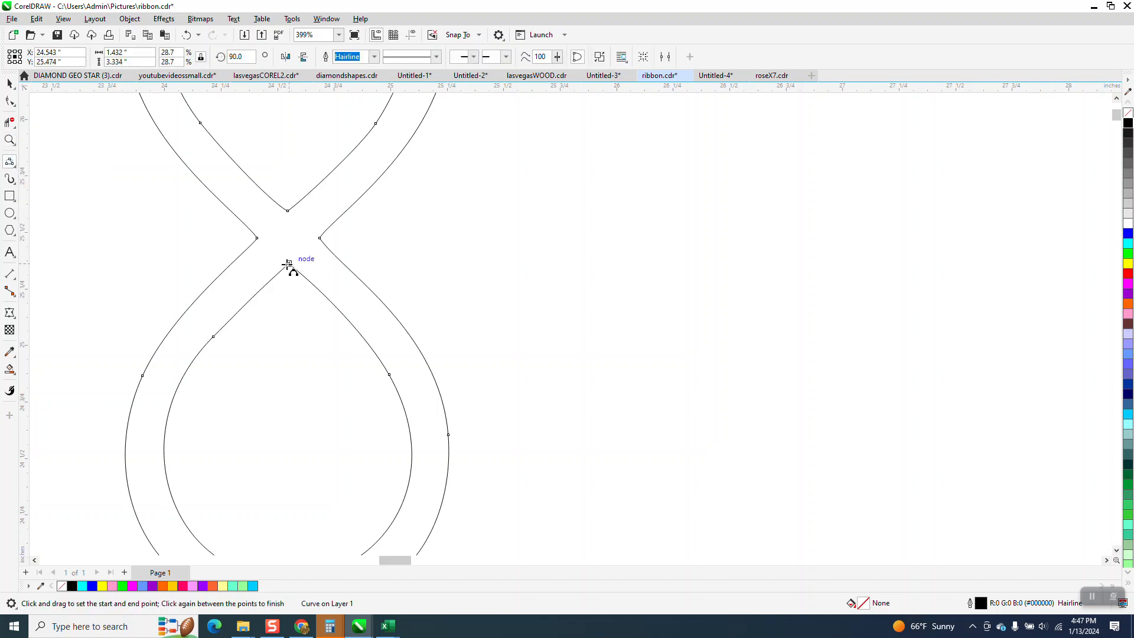
{"action": "left_click_drag", "start_coordinate": [282, 258], "coordinate": [258, 238]}
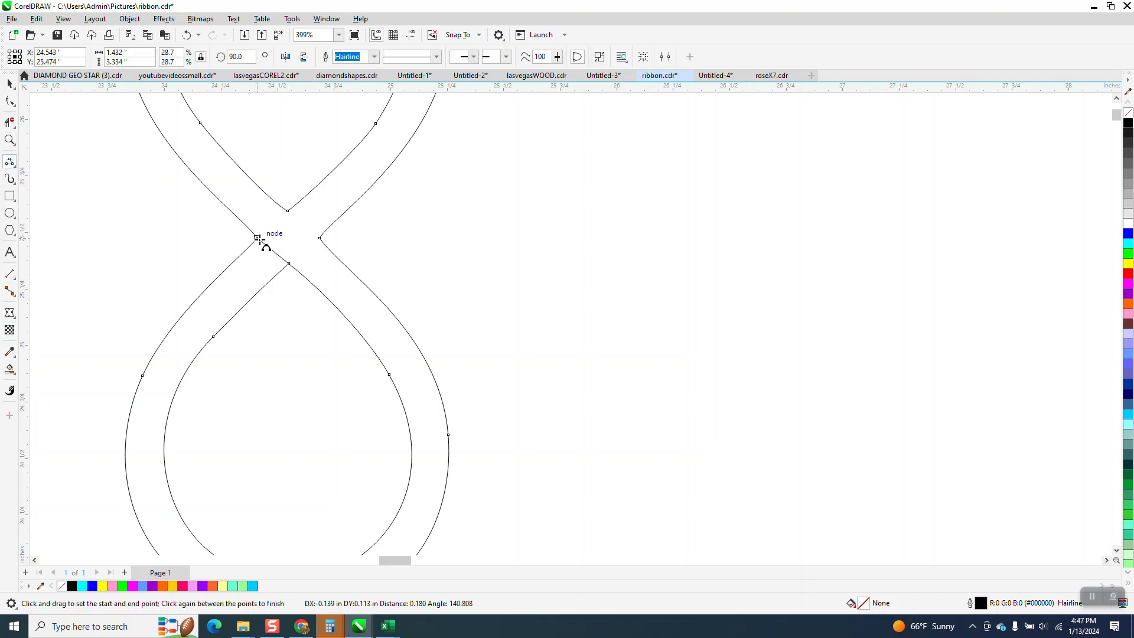
{"action": "left_click", "coordinate": [265, 243]}
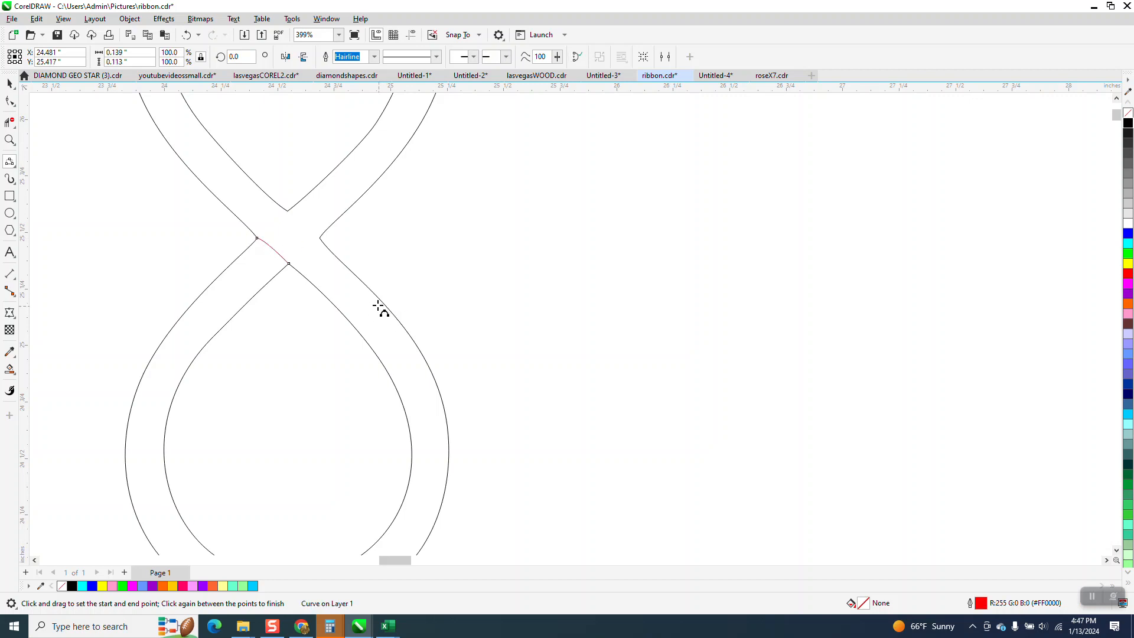
{"action": "left_click_drag", "start_coordinate": [322, 235], "coordinate": [289, 211]}
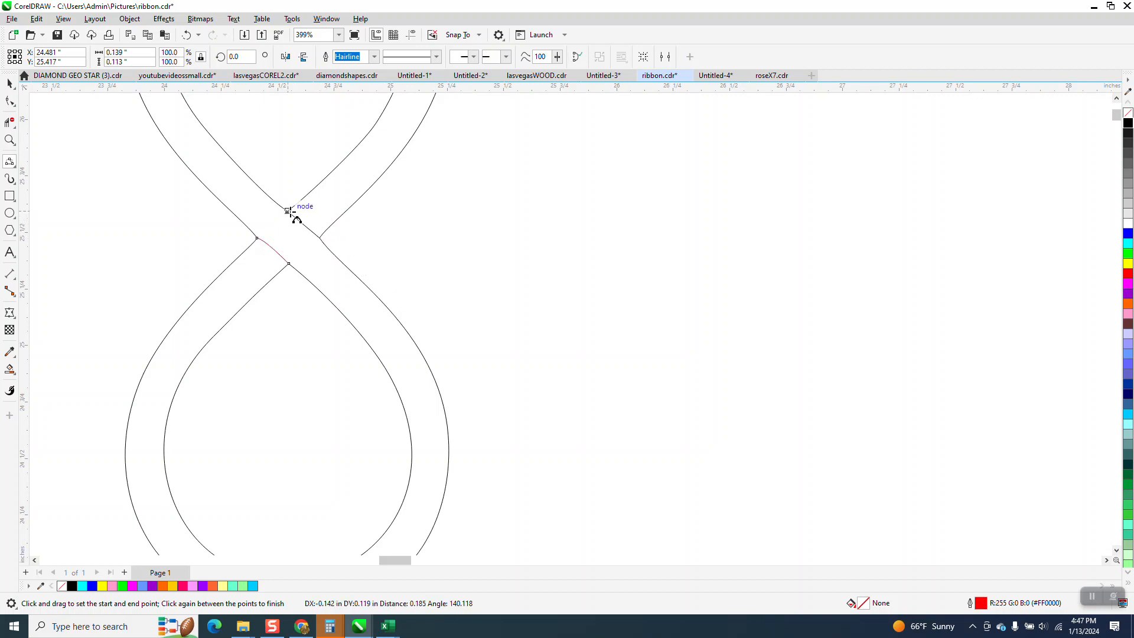
{"action": "left_click", "coordinate": [299, 223]}
Step: Draw two short, slightly slanted 2-point lines, one across the outline's upper loop end and one about 0.86 inches long across its lower end
{"action": "scroll", "coordinate": [405, 321], "scroll_direction": "down", "scroll_amount": 5}
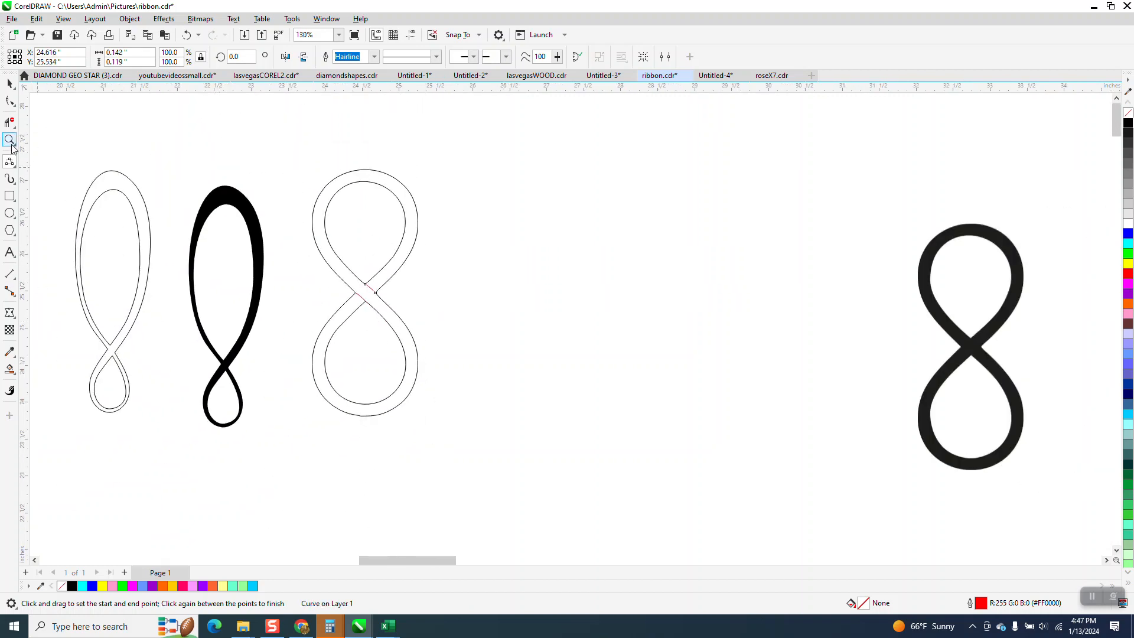
{"action": "left_click", "coordinate": [15, 167]}
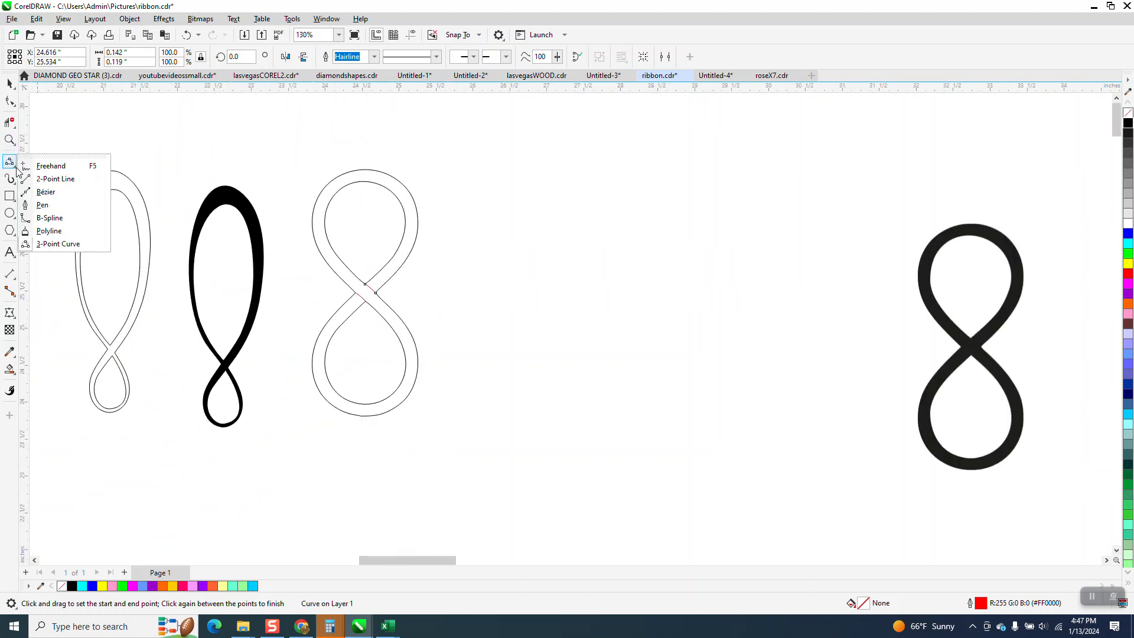
{"action": "left_click", "coordinate": [56, 178]}
{"action": "left_click_drag", "start_coordinate": [355, 147], "coordinate": [359, 203]}
{"action": "left_click_drag", "start_coordinate": [351, 365], "coordinate": [356, 427]}
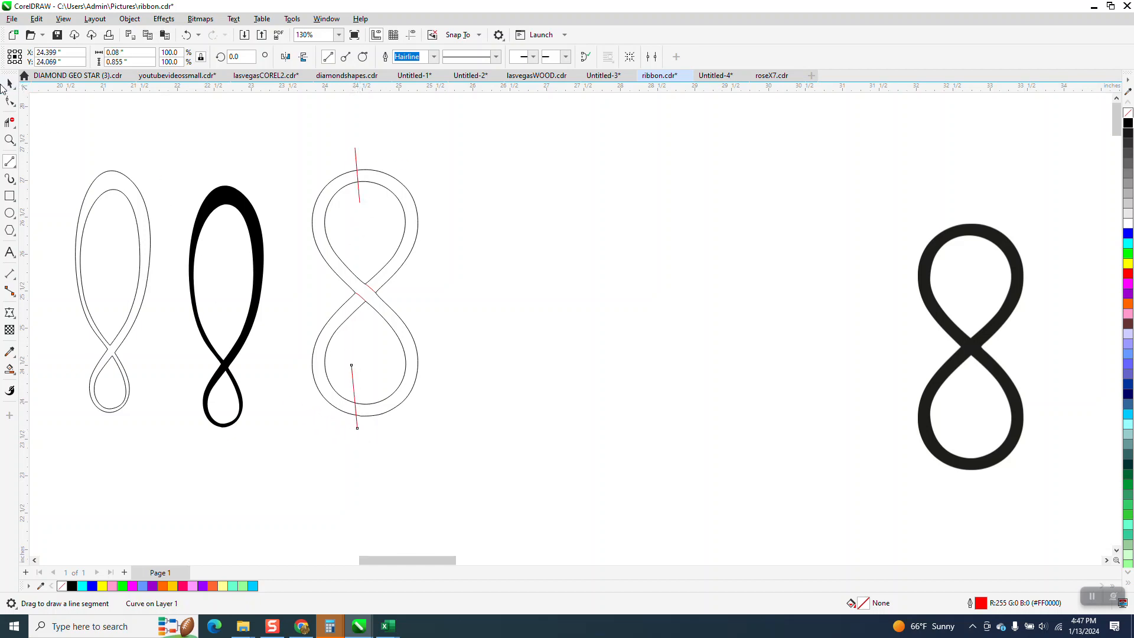
Step: Duplicate the outlined symbol together with its crossing curves and end lines, with the copy beside the original
{"action": "left_click", "coordinate": [11, 84]}
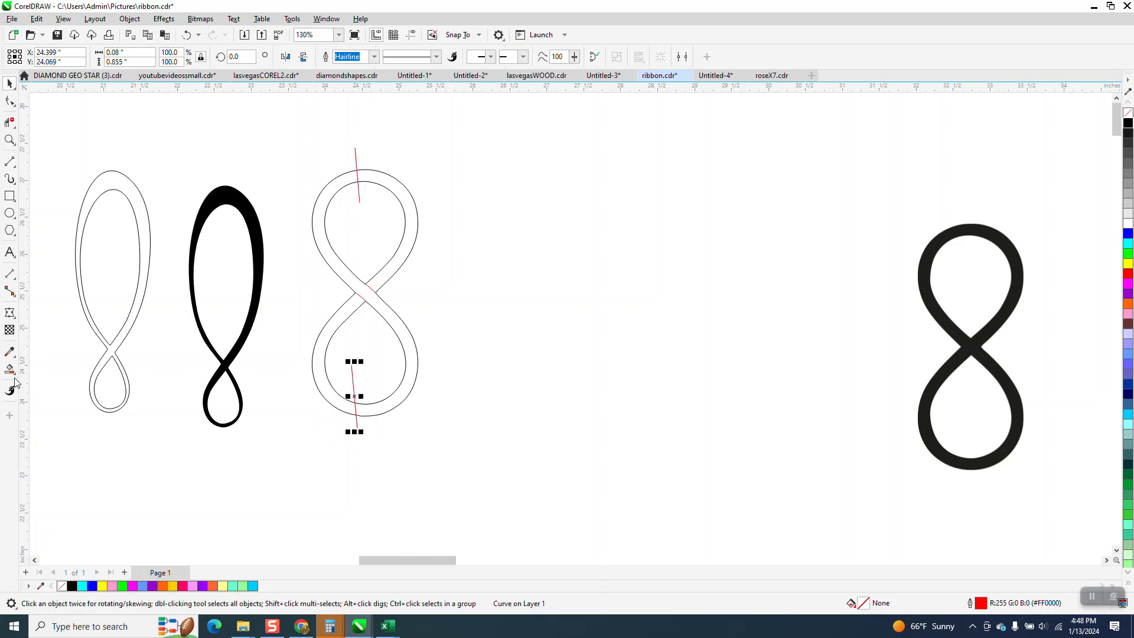
{"action": "left_click_drag", "start_coordinate": [338, 353], "coordinate": [526, 449]}
{"action": "key", "text": "ctrl+d"}
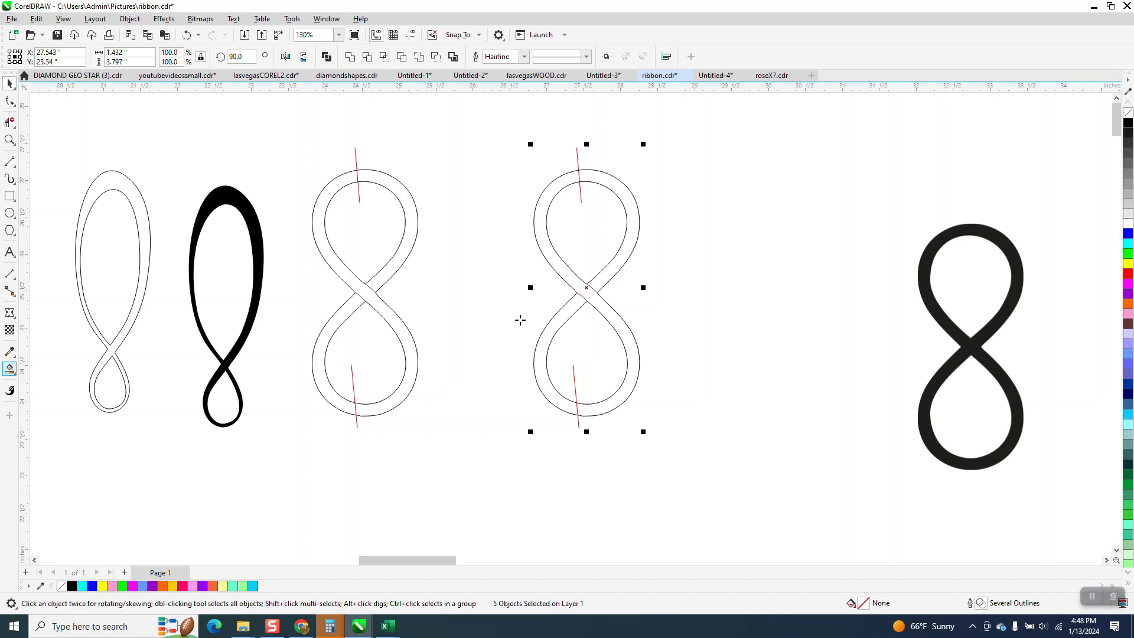
Step: Smart-fill the S-shaped strand of the duplicated symbol in black with no outline and move it clear of the copy
{"action": "left_click", "coordinate": [579, 293]}
{"action": "scroll", "coordinate": [381, 325], "scroll_direction": "down", "scroll_amount": 3}
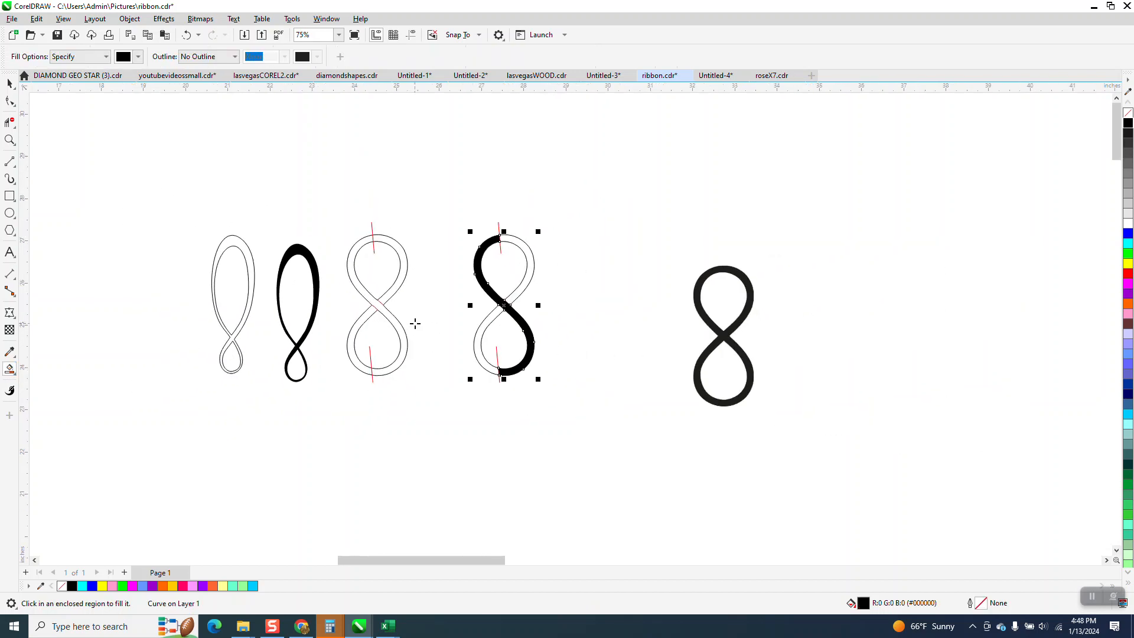
{"action": "key", "text": "Right"}
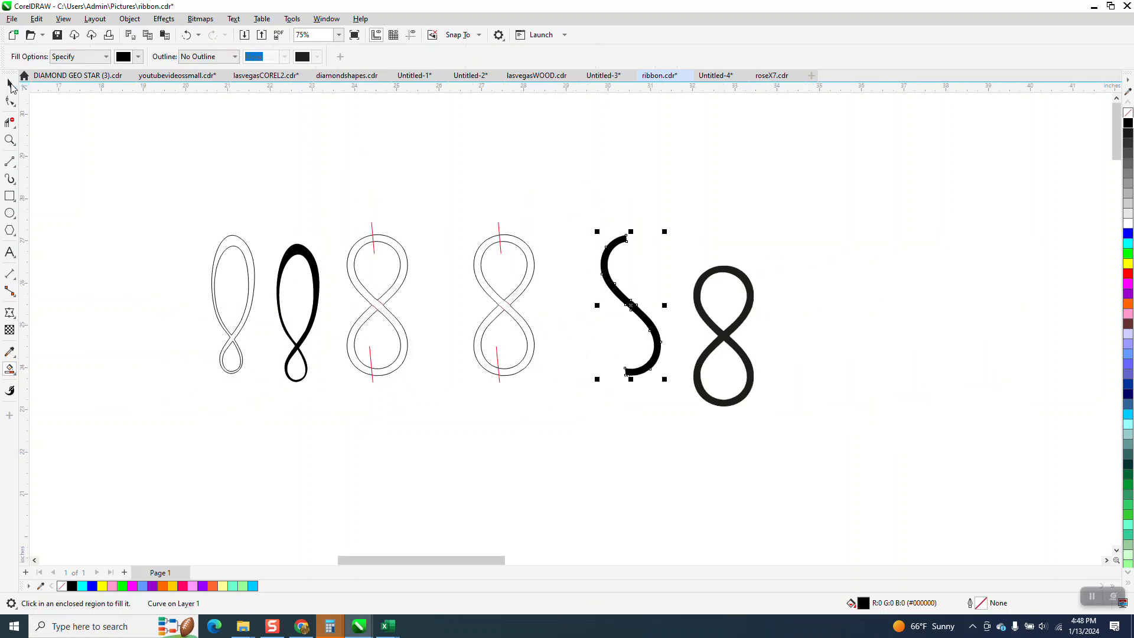
Step: Delete the original bitmap symbol and turn the black S-shaped strand into an unfilled black hairline outline
{"action": "key", "text": "space"}
{"action": "left_click", "coordinate": [751, 286]}
{"action": "key", "text": "Delete"}
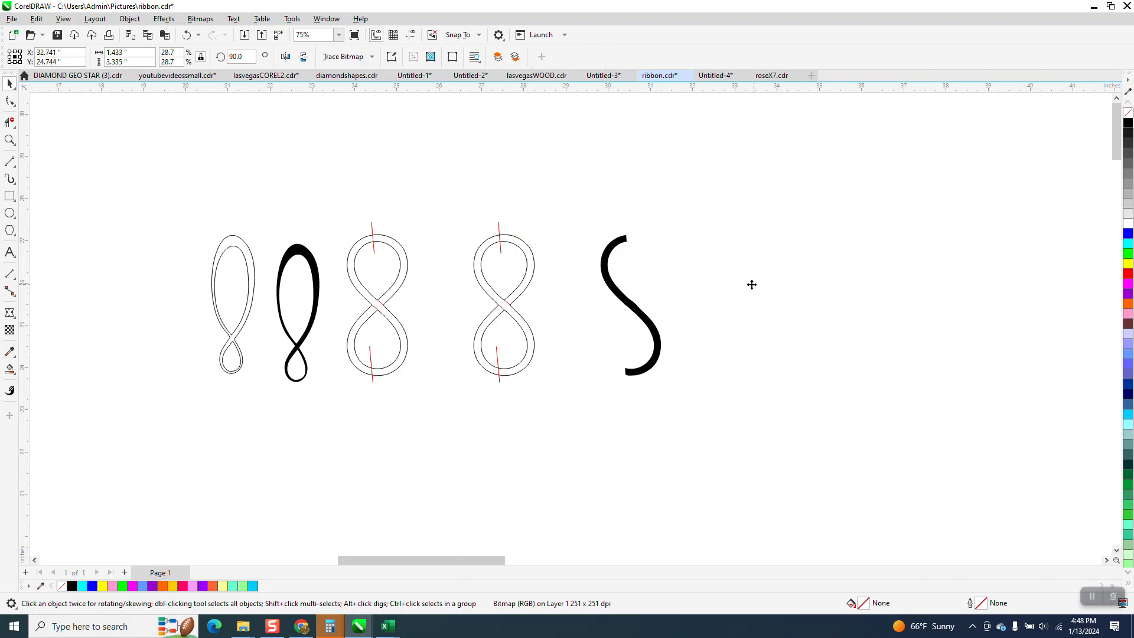
{"action": "left_click", "coordinate": [644, 313]}
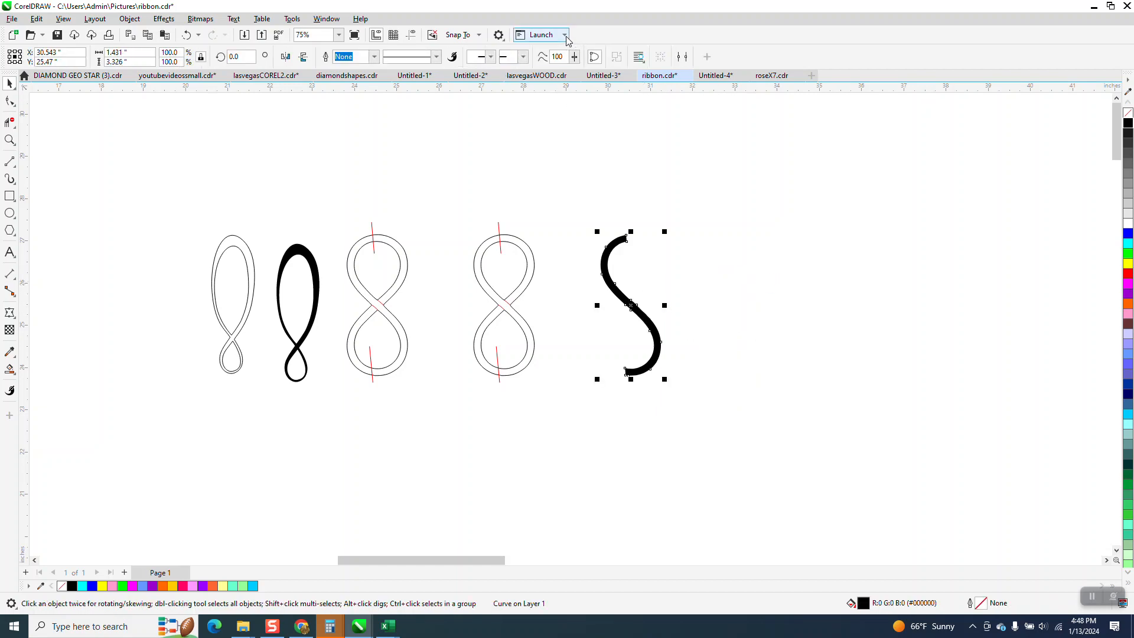
{"action": "left_click", "coordinate": [1127, 113]}
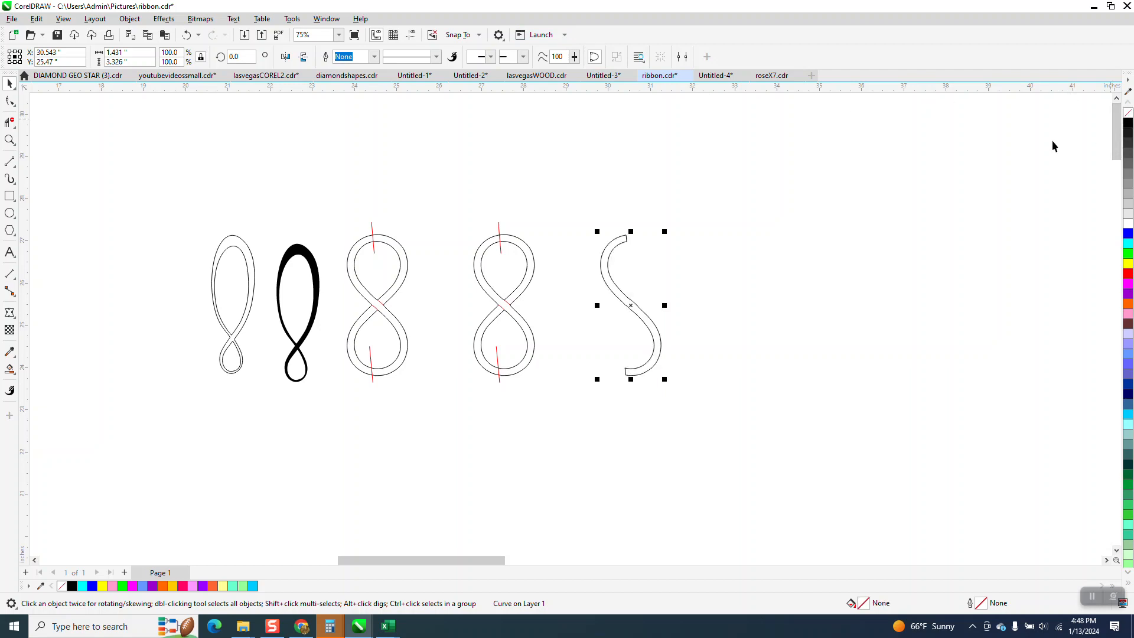
{"action": "left_click", "coordinate": [10, 140]}
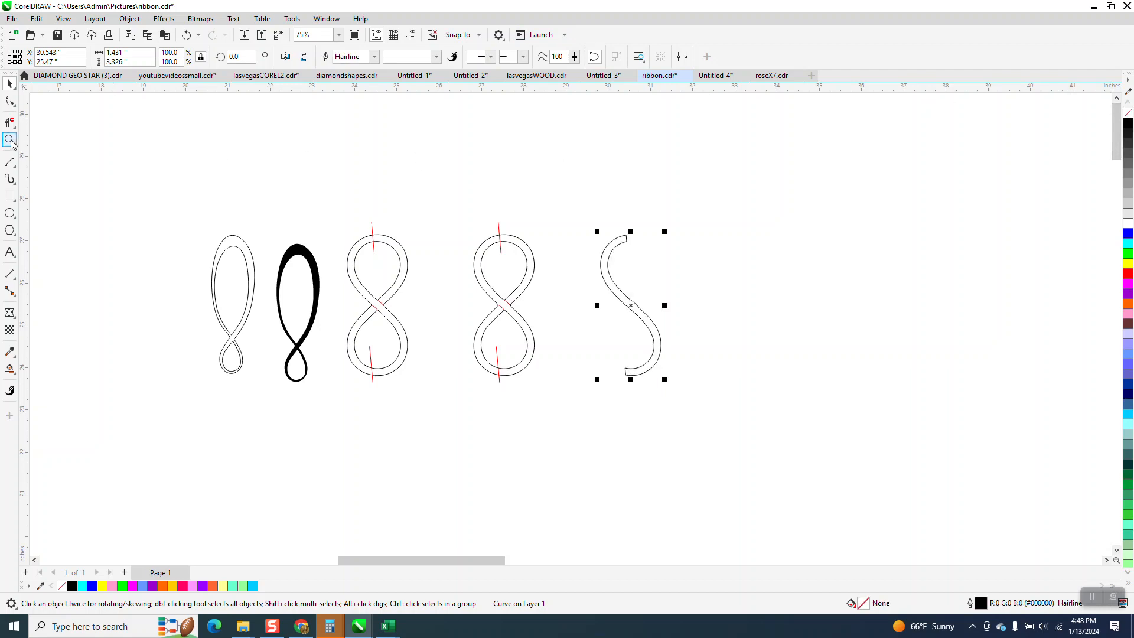
{"action": "left_click", "coordinate": [679, 339]}
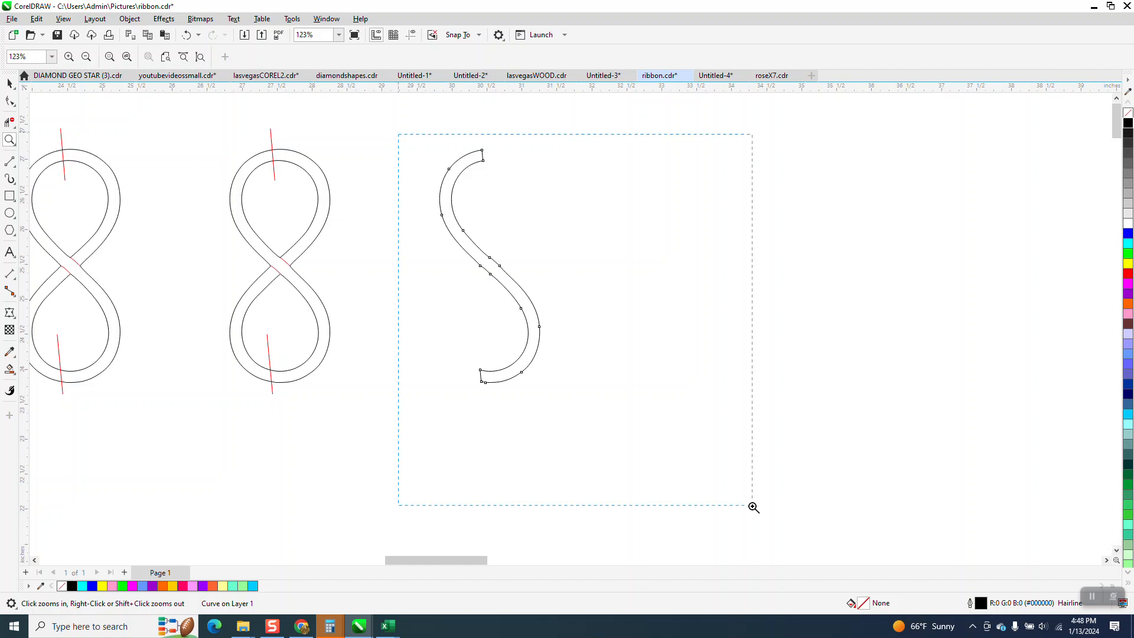
{"action": "left_click_drag", "start_coordinate": [398, 131], "coordinate": [753, 506]}
{"action": "left_click", "coordinate": [9, 101]}
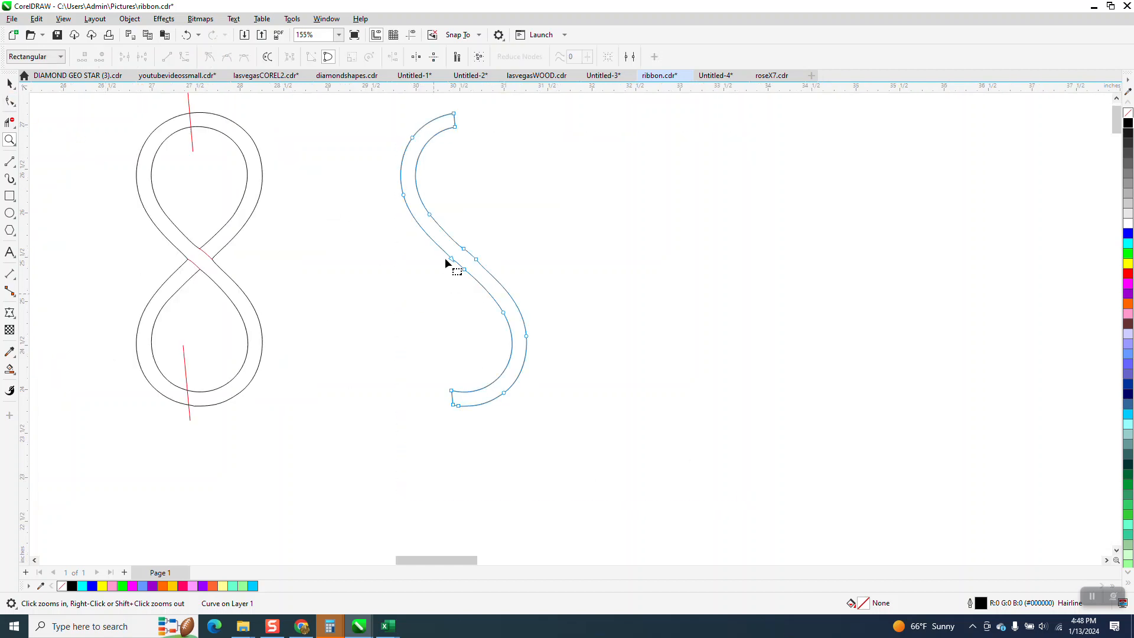
{"action": "left_click_drag", "start_coordinate": [444, 253], "coordinate": [458, 271]}
{"action": "key", "text": "ctrl+z"}
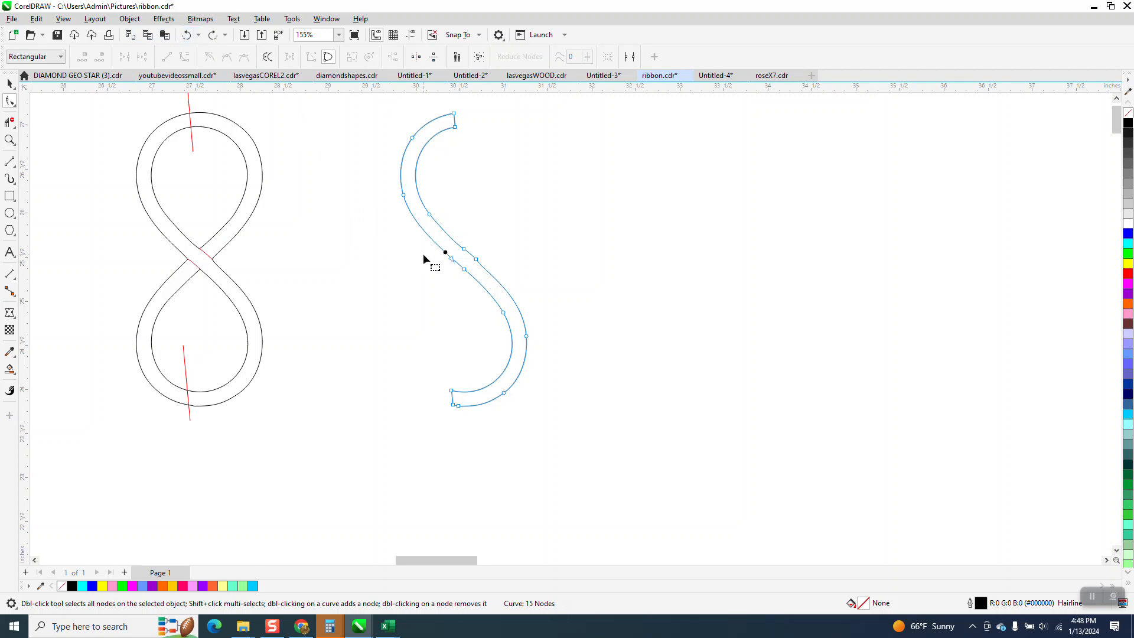
{"action": "left_click_drag", "start_coordinate": [457, 276], "coordinate": [466, 280]}
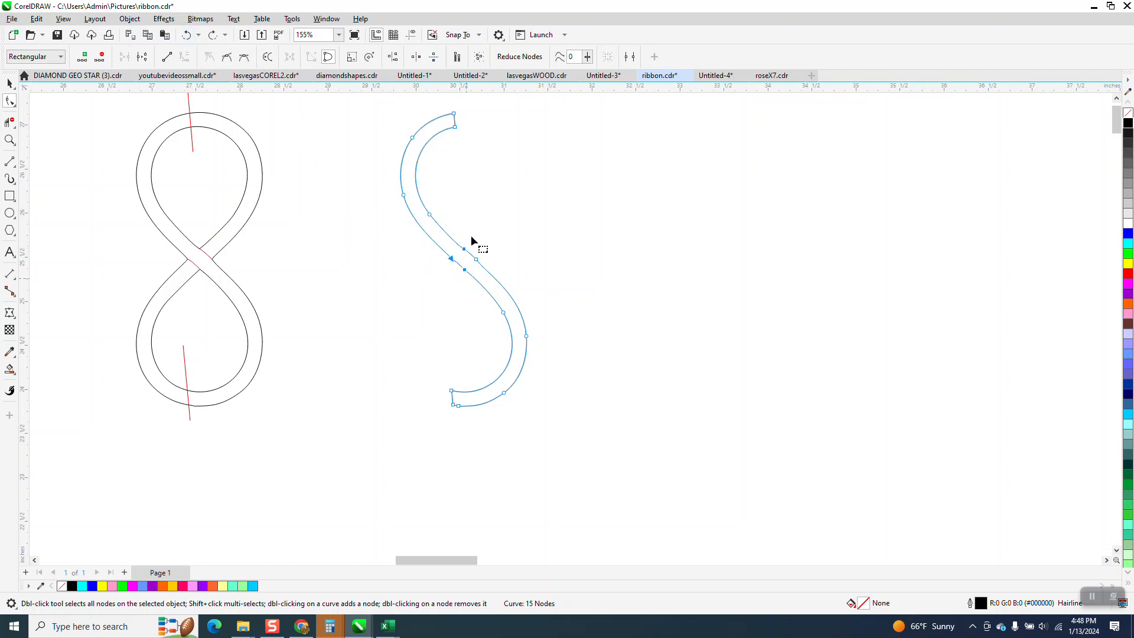
Step: Shift the two left-edge nodes at the middle of the S-shaped strand inward so the strand narrows there
{"action": "left_click", "coordinate": [8, 140]}
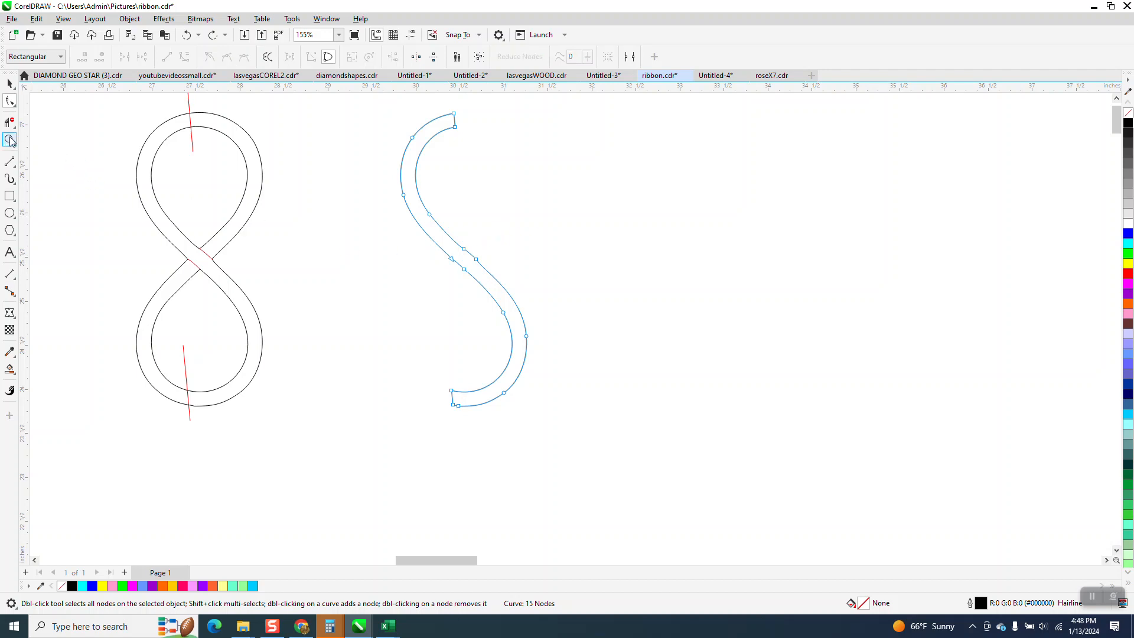
{"action": "left_click_drag", "start_coordinate": [324, 187], "coordinate": [703, 404]}
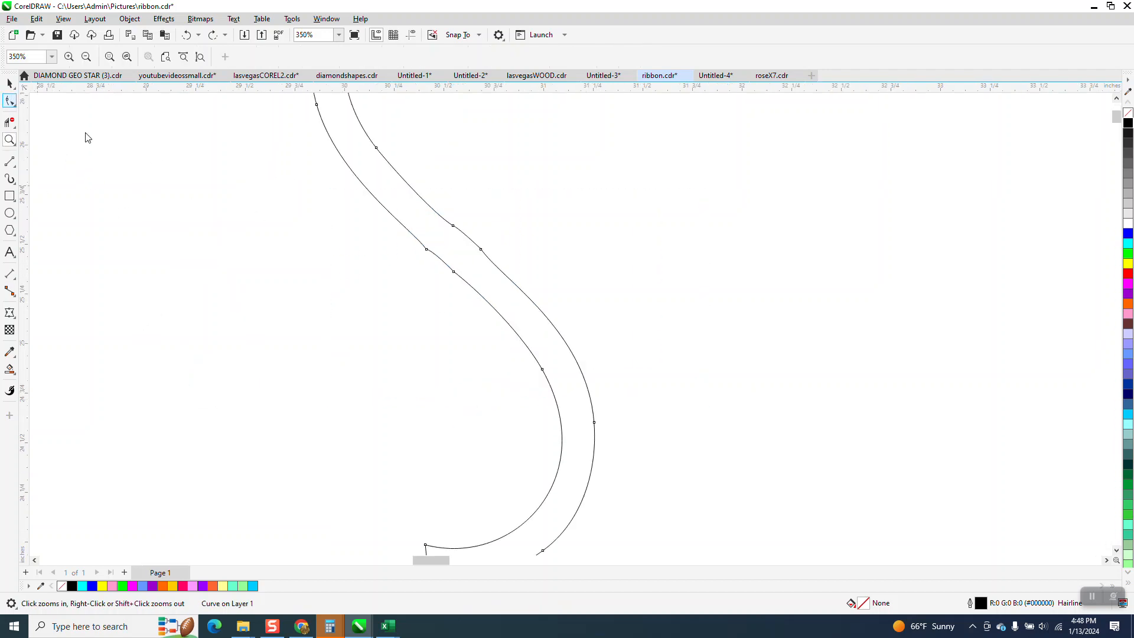
{"action": "key", "text": "F10"}
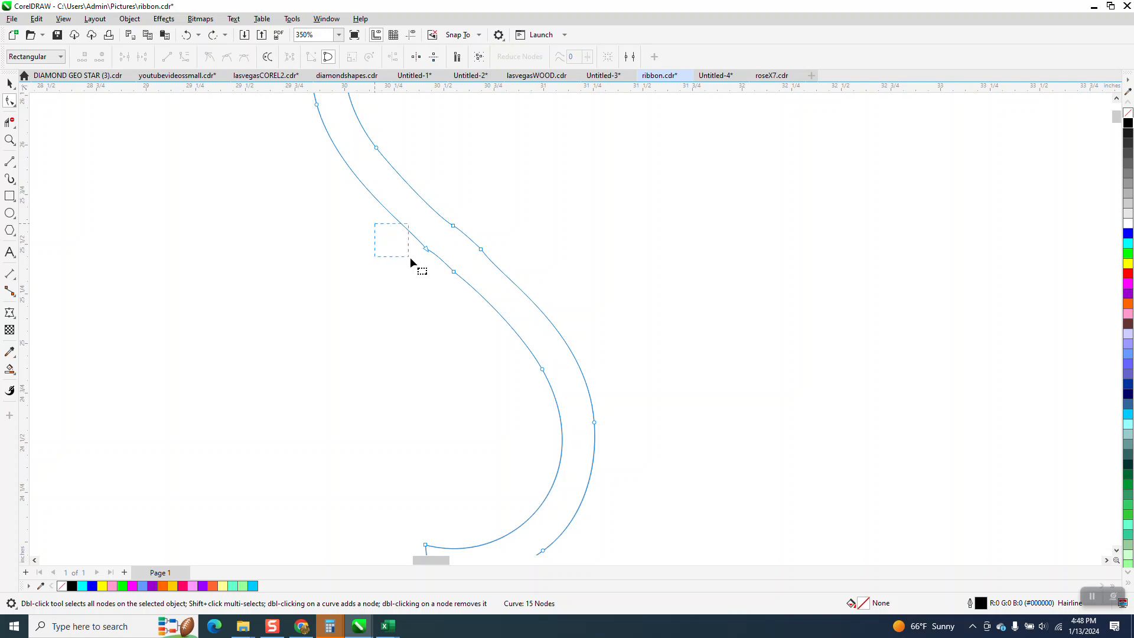
{"action": "left_click_drag", "start_coordinate": [466, 287], "coordinate": [466, 287]}
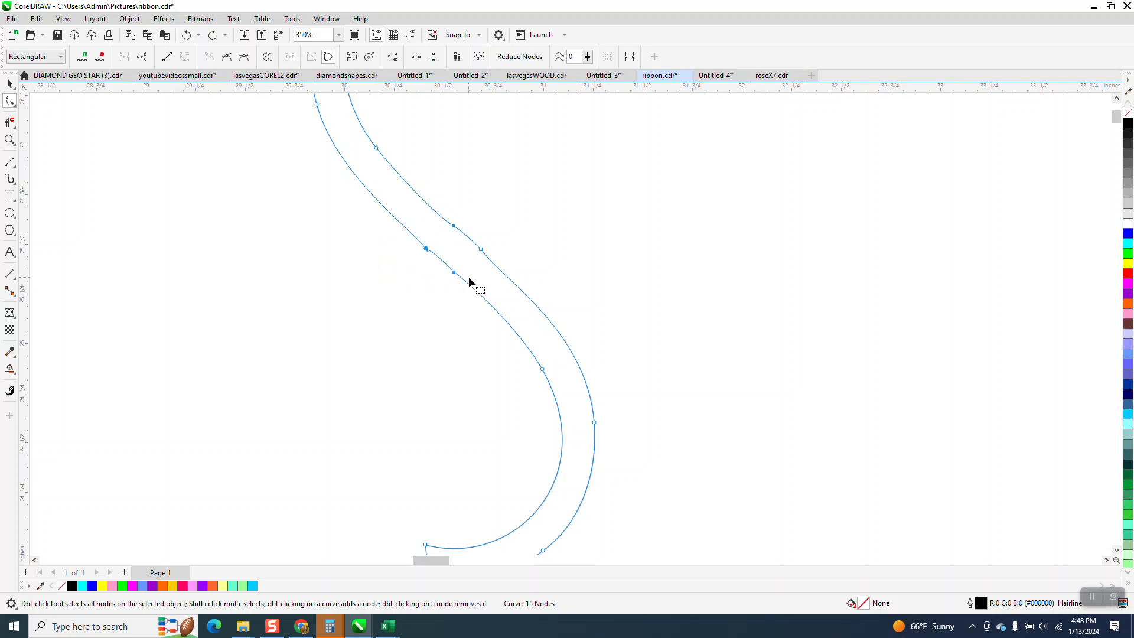
{"action": "left_click", "coordinate": [455, 226]}
{"action": "left_click_drag", "start_coordinate": [391, 228], "coordinate": [431, 271]}
{"action": "left_click_drag", "start_coordinate": [458, 276], "coordinate": [481, 265]}
{"action": "left_click", "coordinate": [486, 233]}
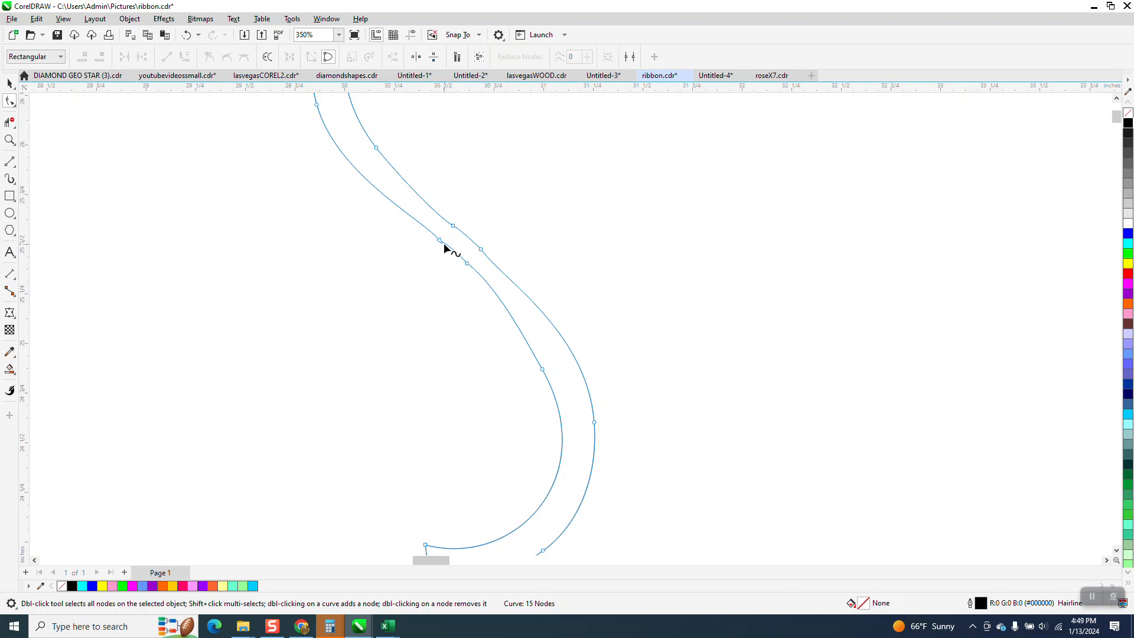
Step: Move the lower bend's inner node outward and the upper bend's two outer nodes inward to taper the strand
{"action": "left_click_drag", "start_coordinate": [542, 370], "coordinate": [560, 375]}
{"action": "scroll", "coordinate": [560, 376], "scroll_direction": "down", "scroll_amount": 2}
{"action": "left_click_drag", "start_coordinate": [410, 242], "coordinate": [417, 242]}
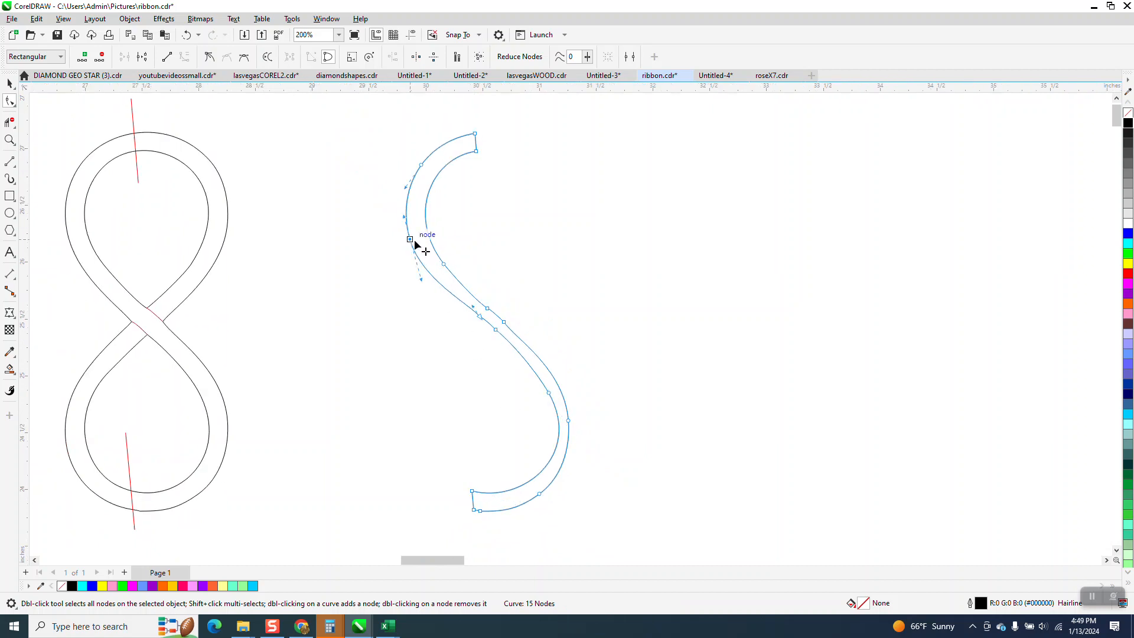
{"action": "left_click", "coordinate": [421, 167]}
{"action": "left_click_drag", "start_coordinate": [421, 167], "coordinate": [425, 173]}
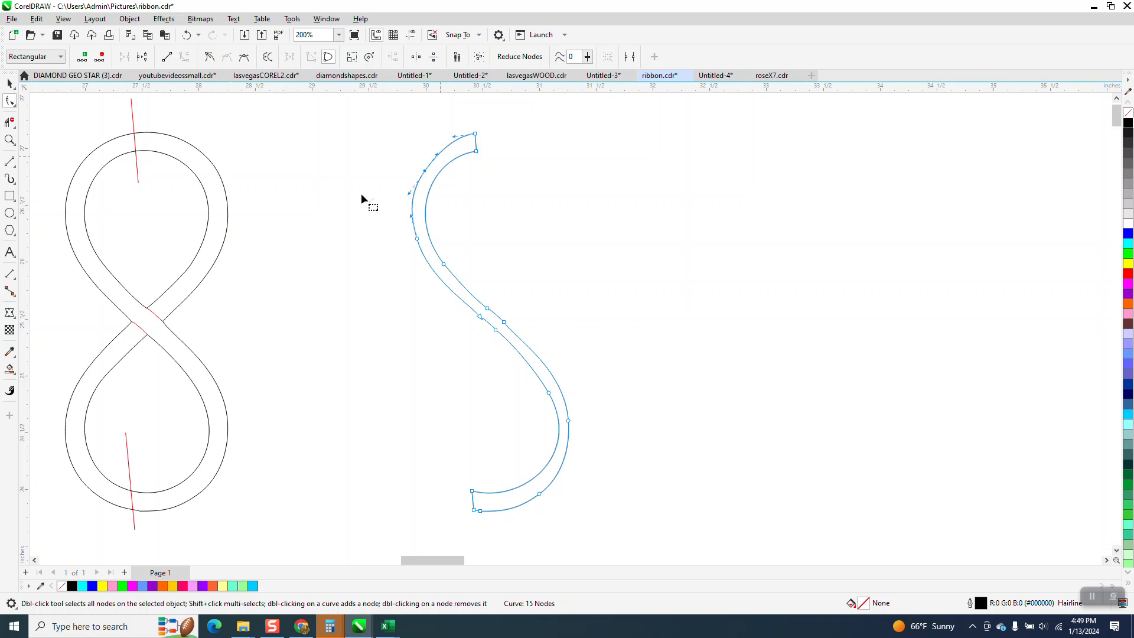
Step: Smooth the outer edge of the strand's upper bend by adjusting the lower handle of its upper node
{"action": "left_click", "coordinate": [9, 140]}
{"action": "left_click_drag", "start_coordinate": [374, 122], "coordinate": [685, 337]}
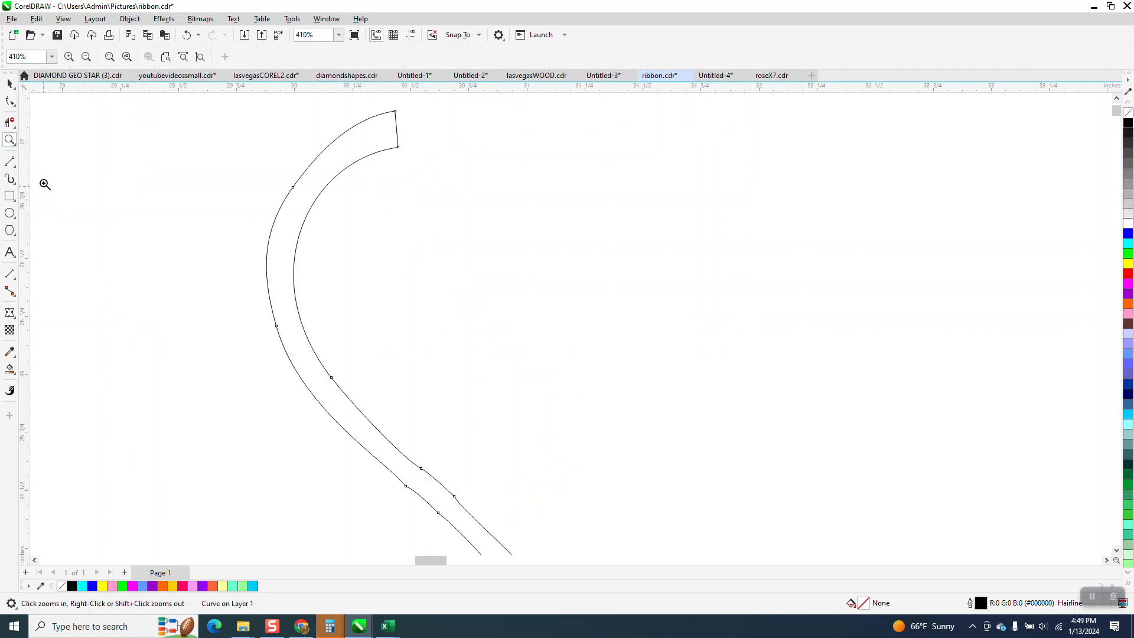
{"action": "left_click", "coordinate": [9, 105]}
{"action": "left_click", "coordinate": [293, 189]}
{"action": "right_click", "coordinate": [293, 189]}
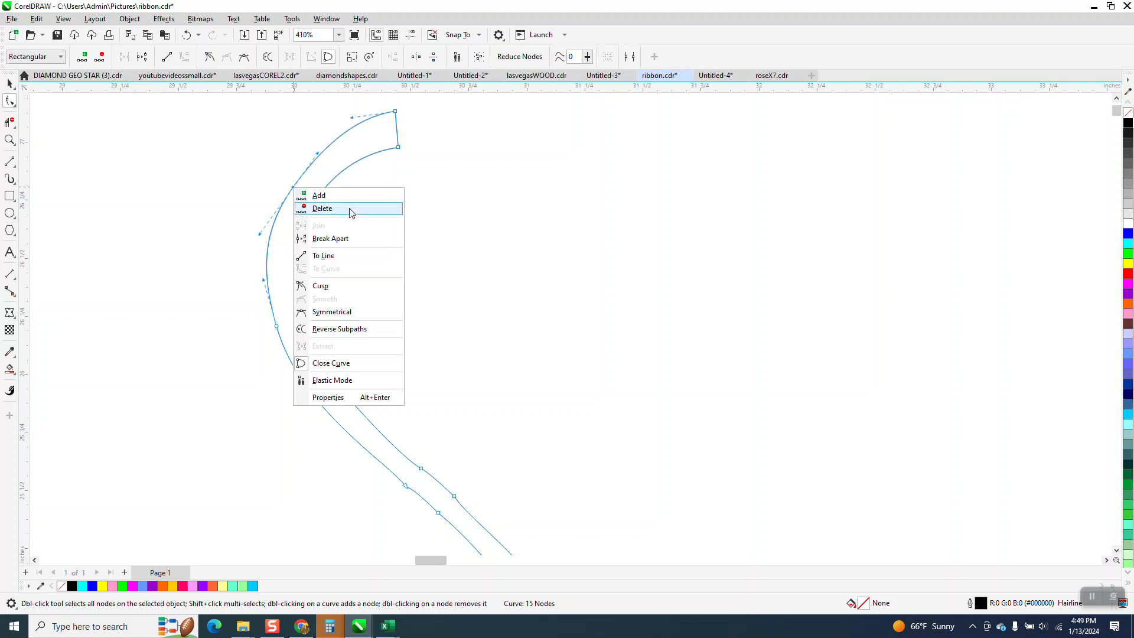
{"action": "left_click", "coordinate": [234, 259]}
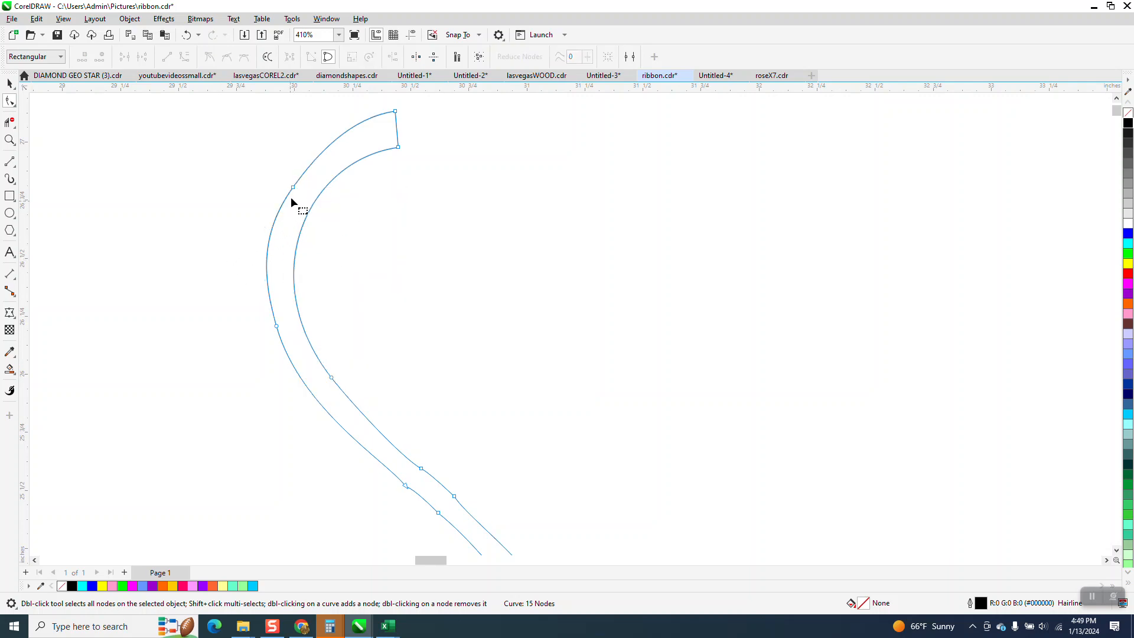
{"action": "left_click", "coordinate": [293, 188]}
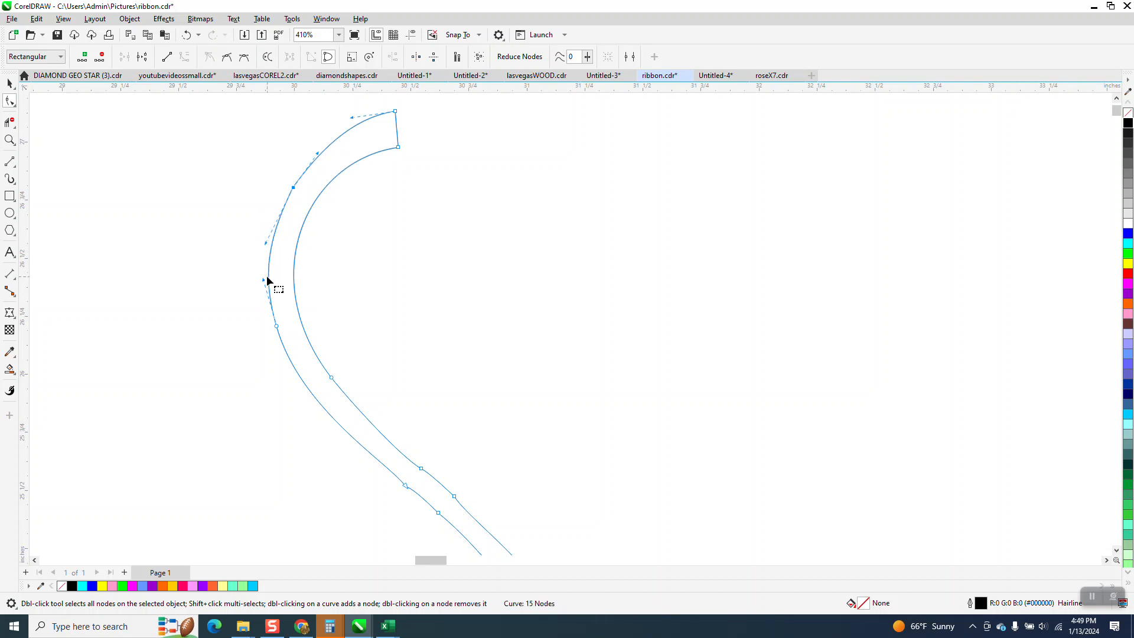
Step: Delete the upper node of each node pair on both edges at the strand's middle to smooth out the kinks
{"action": "scroll", "coordinate": [257, 260], "scroll_direction": "down", "scroll_amount": 1}
{"action": "scroll", "coordinate": [278, 309], "scroll_direction": "down", "scroll_amount": 1}
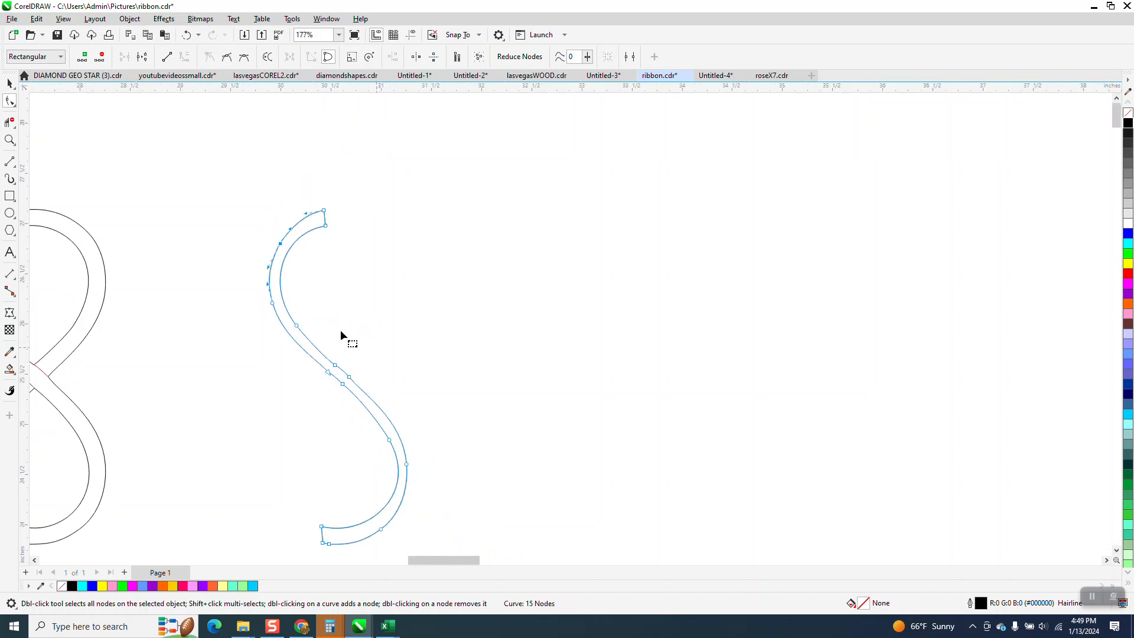
{"action": "left_click", "coordinate": [9, 142]}
{"action": "left_click_drag", "start_coordinate": [293, 345], "coordinate": [454, 418]}
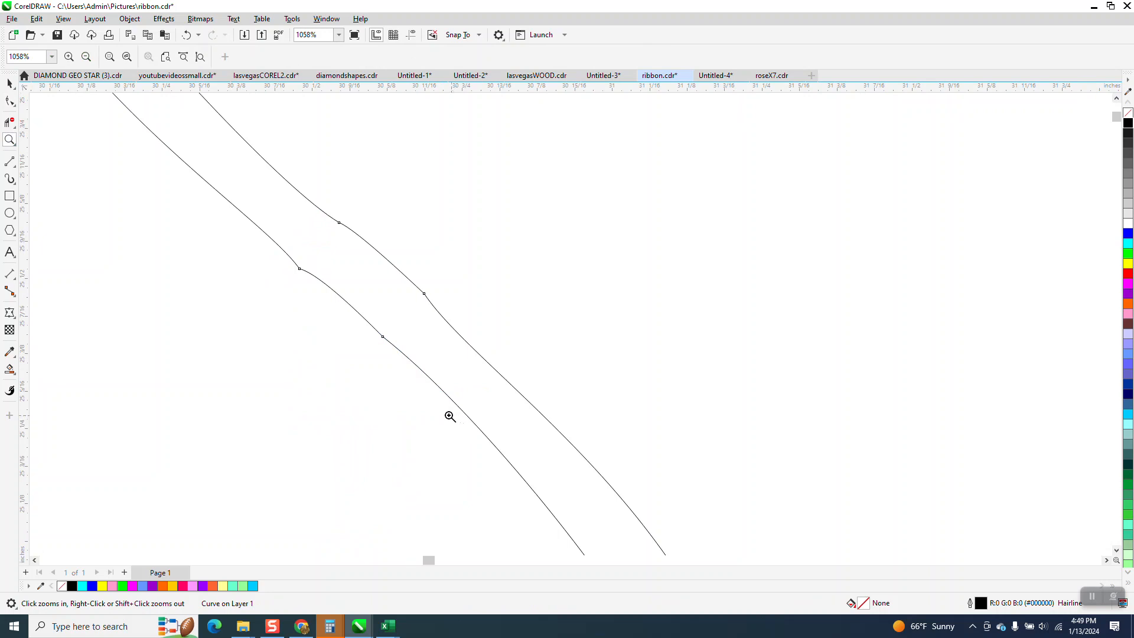
{"action": "left_click", "coordinate": [9, 100]}
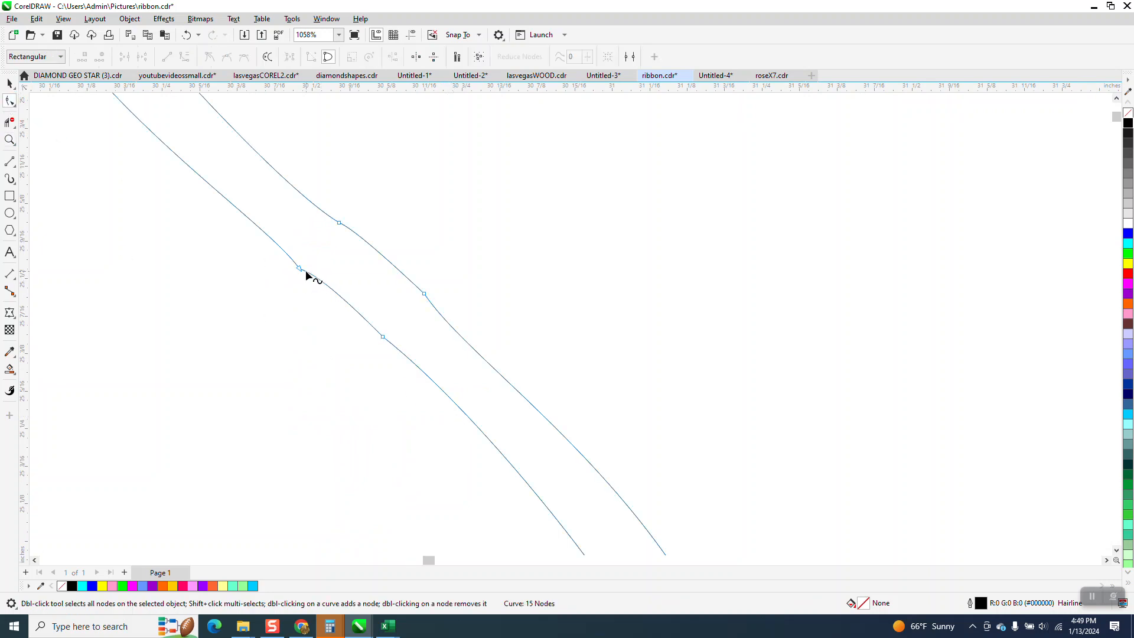
{"action": "left_click", "coordinate": [299, 268]}
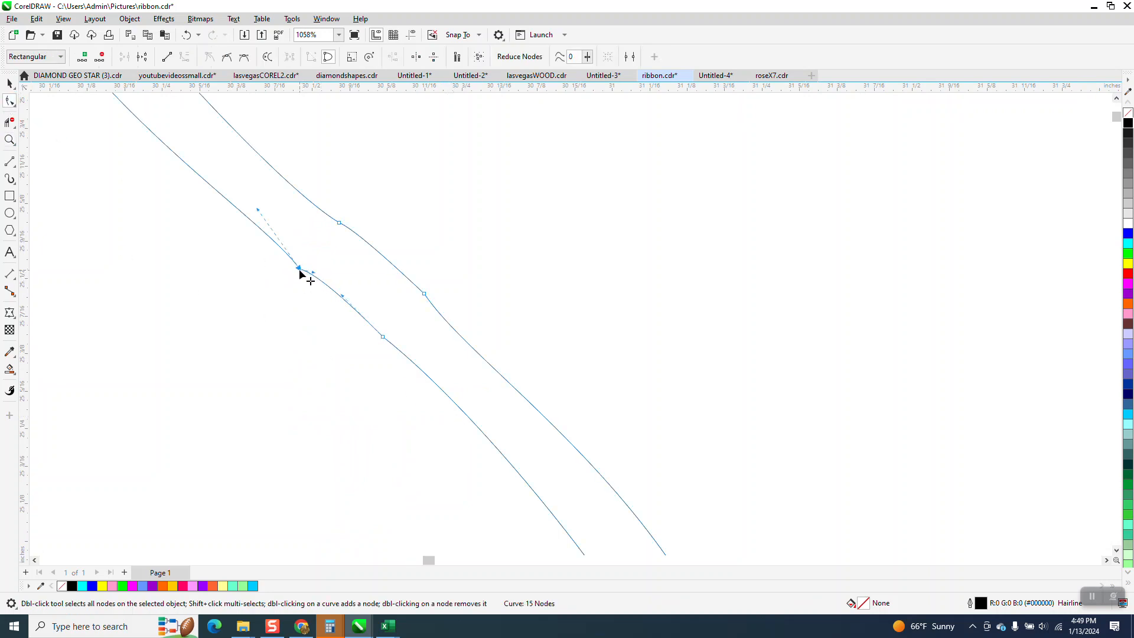
{"action": "key", "text": "Delete"}
{"action": "left_click", "coordinate": [340, 223]}
{"action": "key", "text": "Delete"}
Step: Move the right-edge node at the strand's middle and the outer node of the lower bend inward to narrow the strand
{"action": "scroll", "coordinate": [383, 295], "scroll_direction": "down", "scroll_amount": 4}
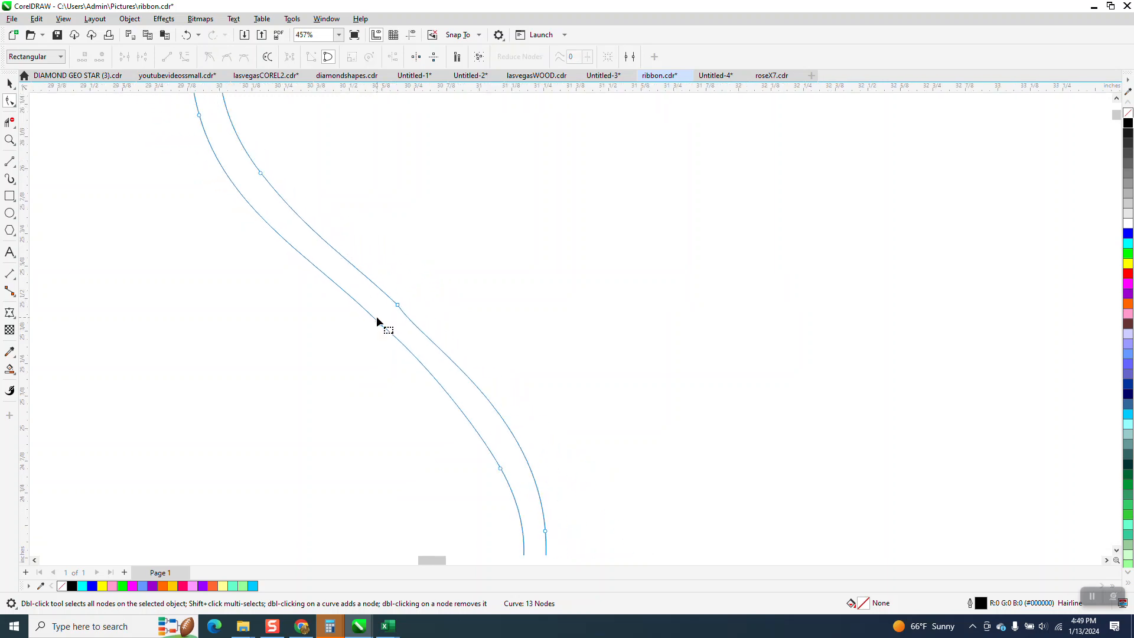
{"action": "left_click_drag", "start_coordinate": [393, 307], "coordinate": [389, 314]}
{"action": "left_click", "coordinate": [490, 458]}
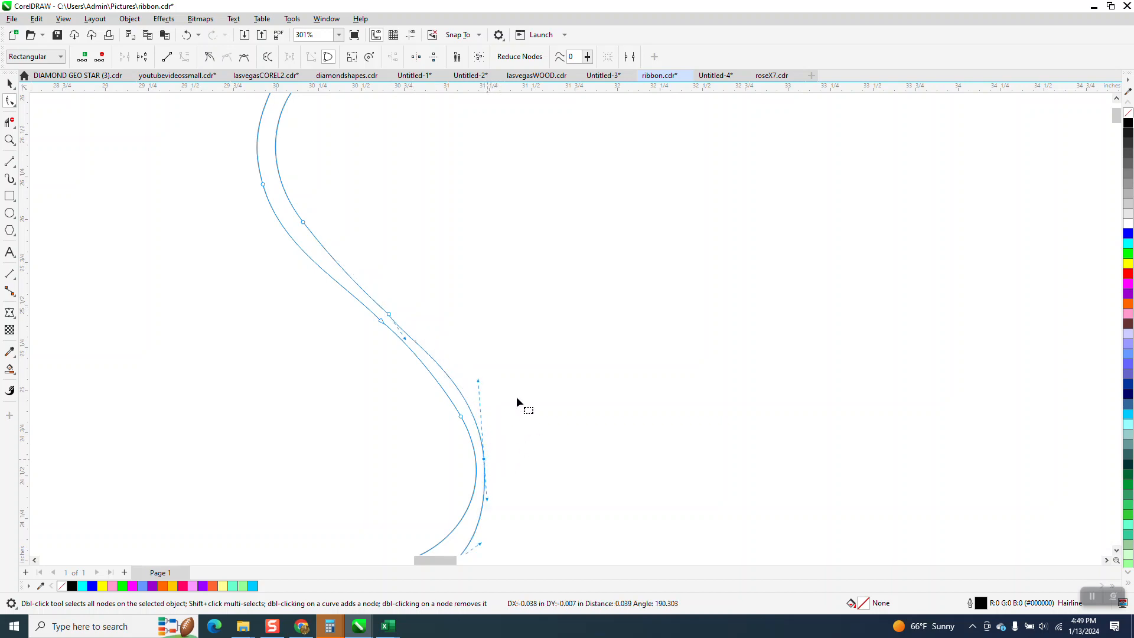
Step: Delete the inner node of the lower bend and extend the lower end node's handle slightly to reshape the inner edge
{"action": "scroll", "coordinate": [431, 388], "scroll_direction": "down", "scroll_amount": 1}
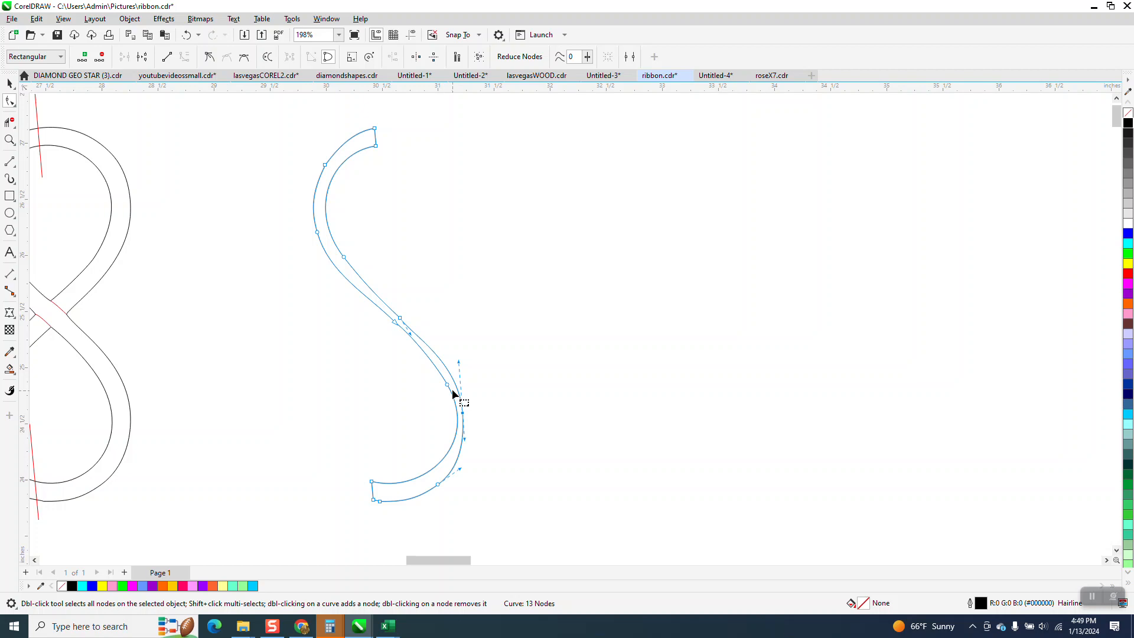
{"action": "left_click", "coordinate": [448, 385]}
{"action": "key", "text": "Delete"}
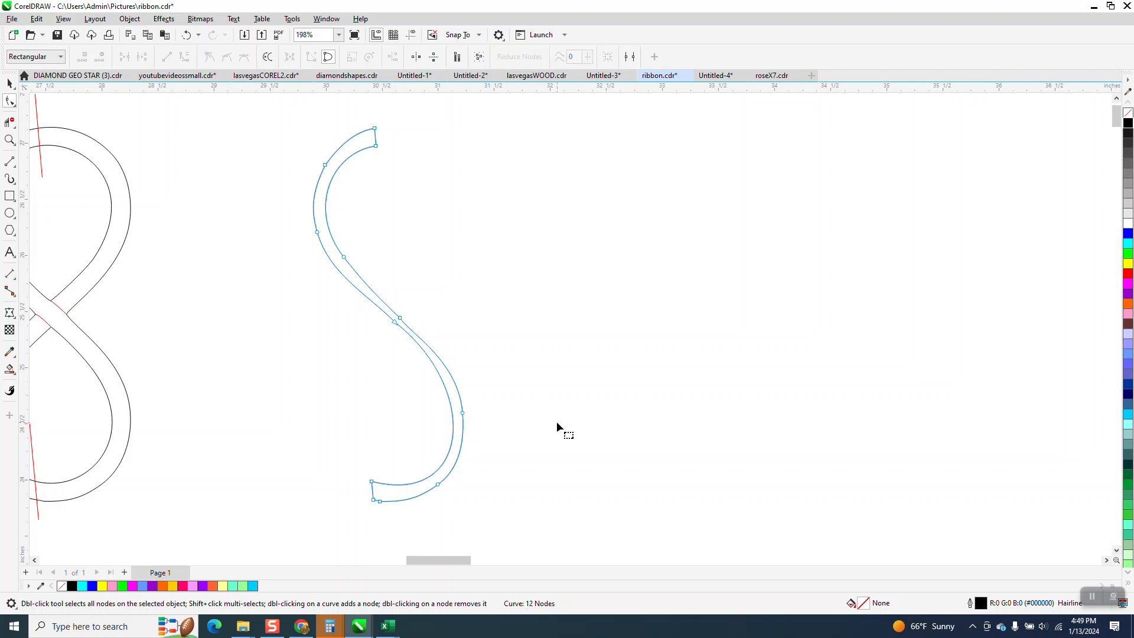
{"action": "left_click", "coordinate": [373, 483]}
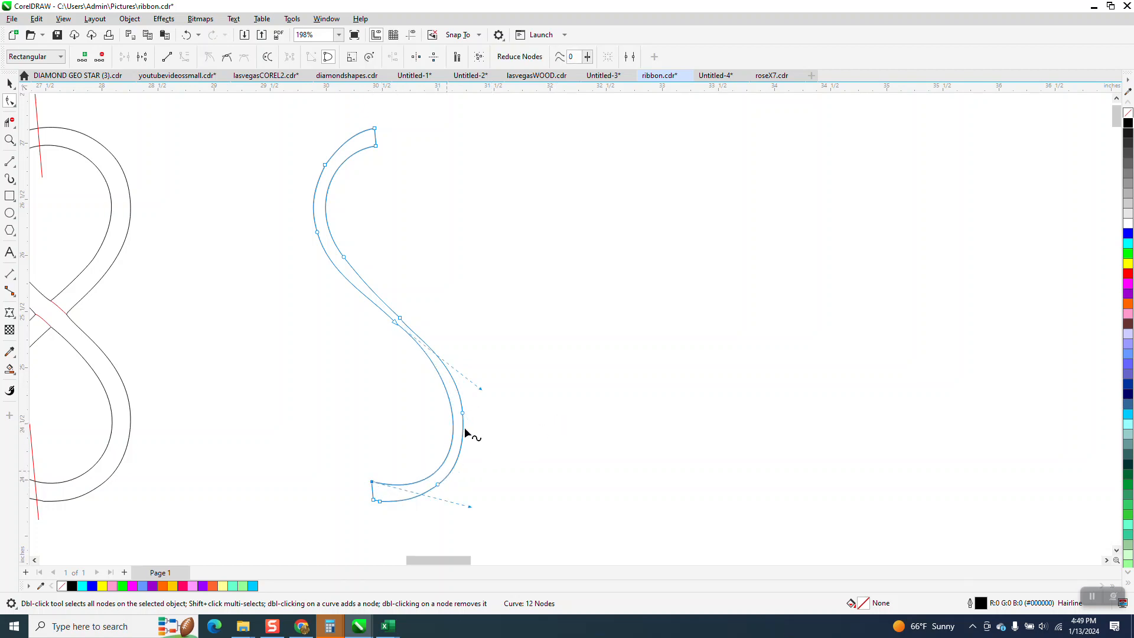
{"action": "left_click_drag", "start_coordinate": [471, 506], "coordinate": [478, 507]}
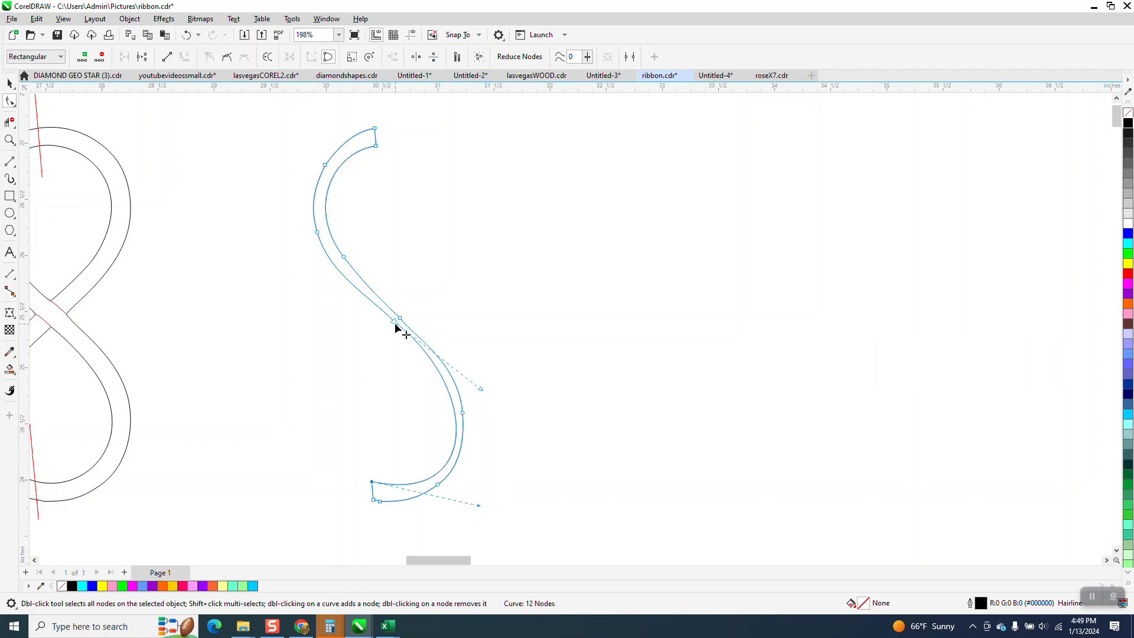
Step: Set the nudge distance to 0.01 inches and nudge the left-edge node at the strand's middle outward once
{"action": "left_click", "coordinate": [395, 323]}
{"action": "left_click", "coordinate": [9, 140]}
{"action": "left_click_drag", "start_coordinate": [348, 277], "coordinate": [482, 357]}
{"action": "left_click", "coordinate": [9, 101]}
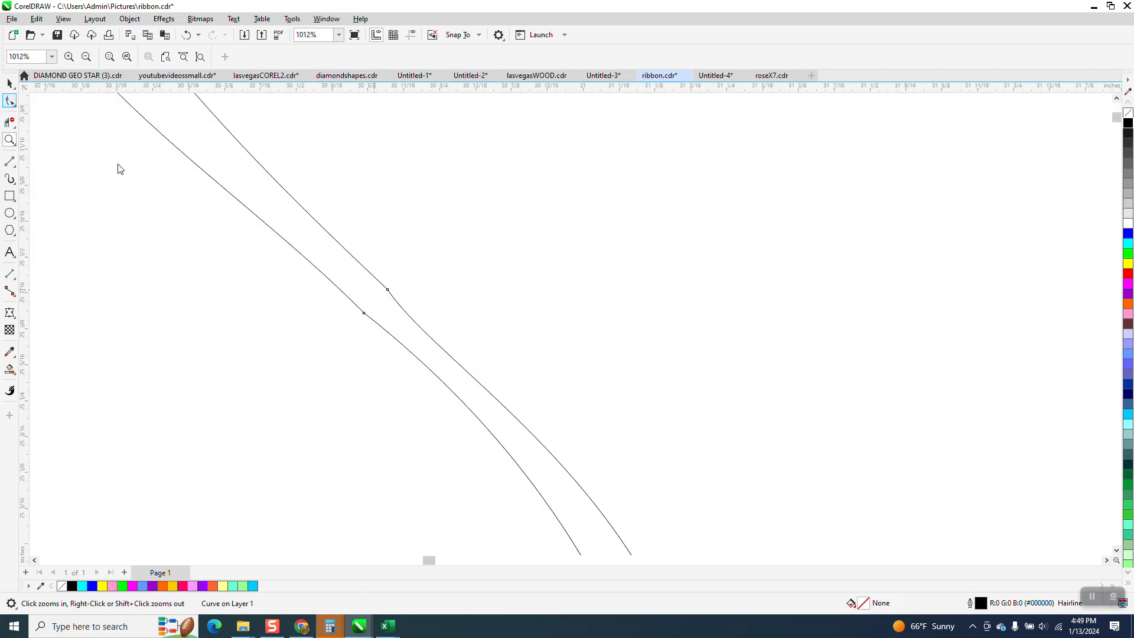
{"action": "left_click", "coordinate": [363, 313]}
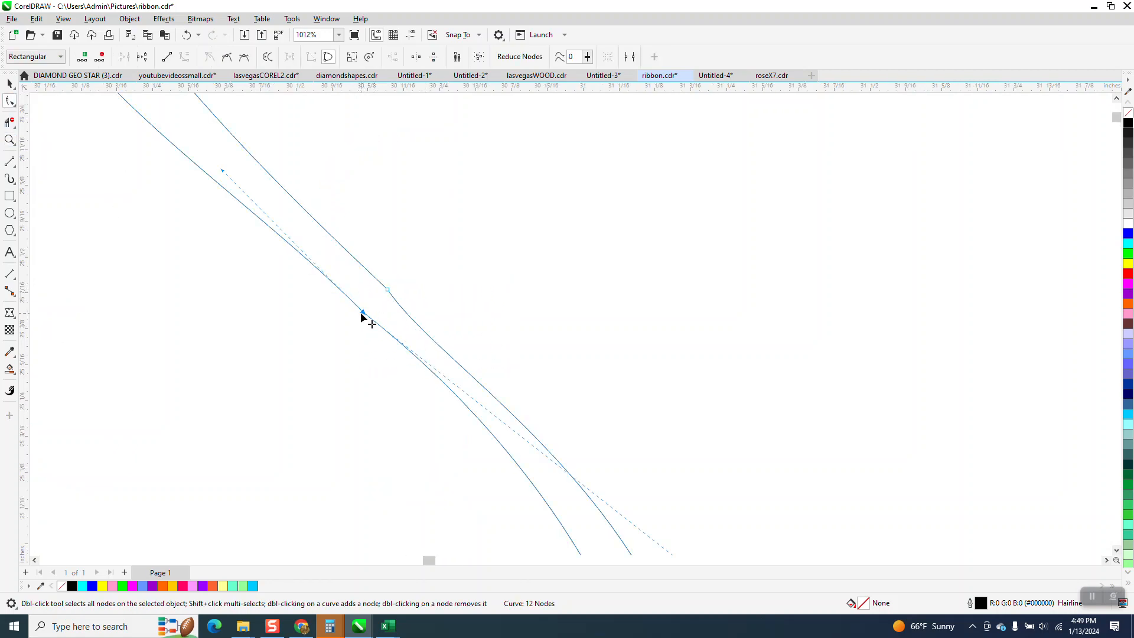
{"action": "left_click", "coordinate": [9, 83]}
{"action": "left_click", "coordinate": [434, 195]}
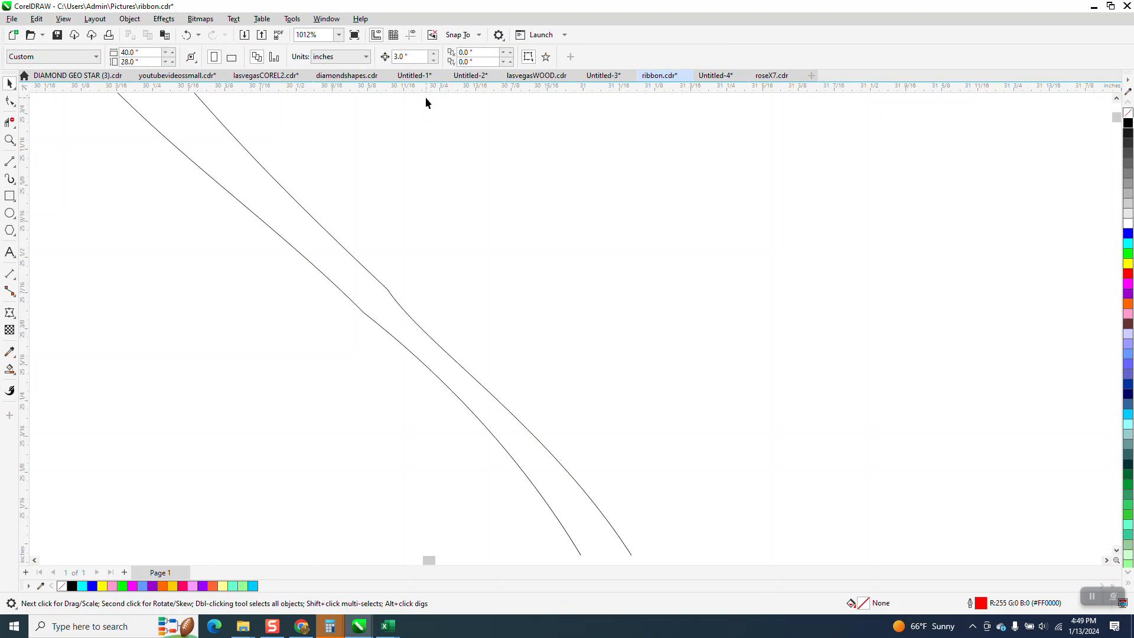
{"action": "key", "text": "BackSpace"}
{"action": "left_click", "coordinate": [9, 101]}
{"action": "left_click", "coordinate": [369, 316]}
{"action": "left_click", "coordinate": [364, 313]}
{"action": "key", "text": "Left"}
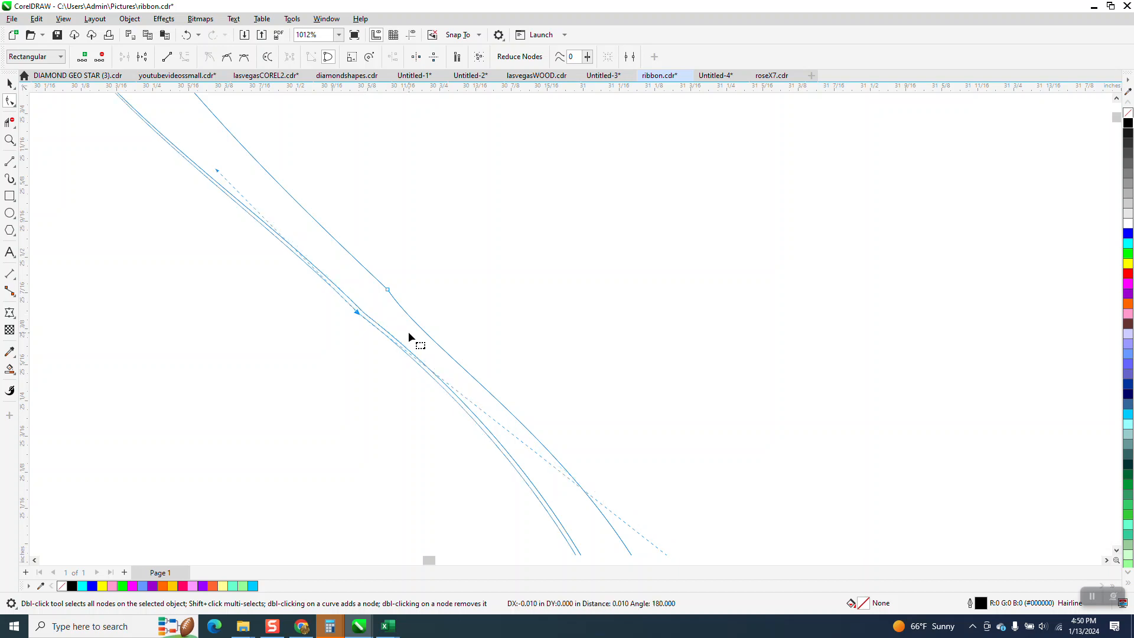
Step: Try deleting both nodes at the strand's middle, and undo the deletion
{"action": "scroll", "coordinate": [378, 301], "scroll_direction": "down", "scroll_amount": 4}
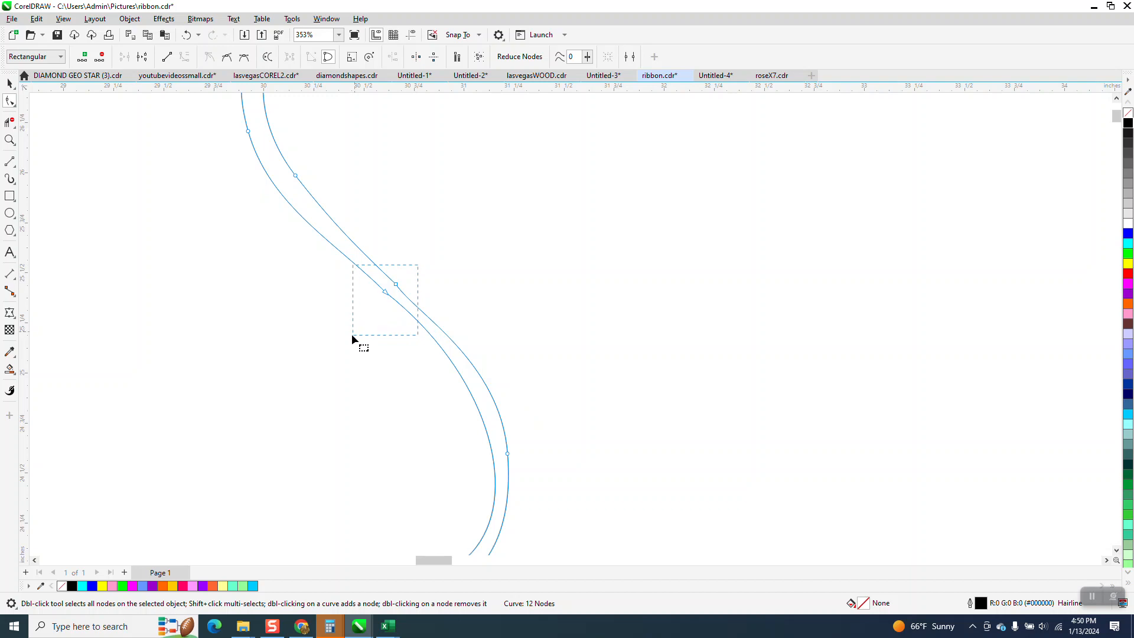
{"action": "key", "text": "Delete"}
{"action": "scroll", "coordinate": [455, 388], "scroll_direction": "down", "scroll_amount": 1}
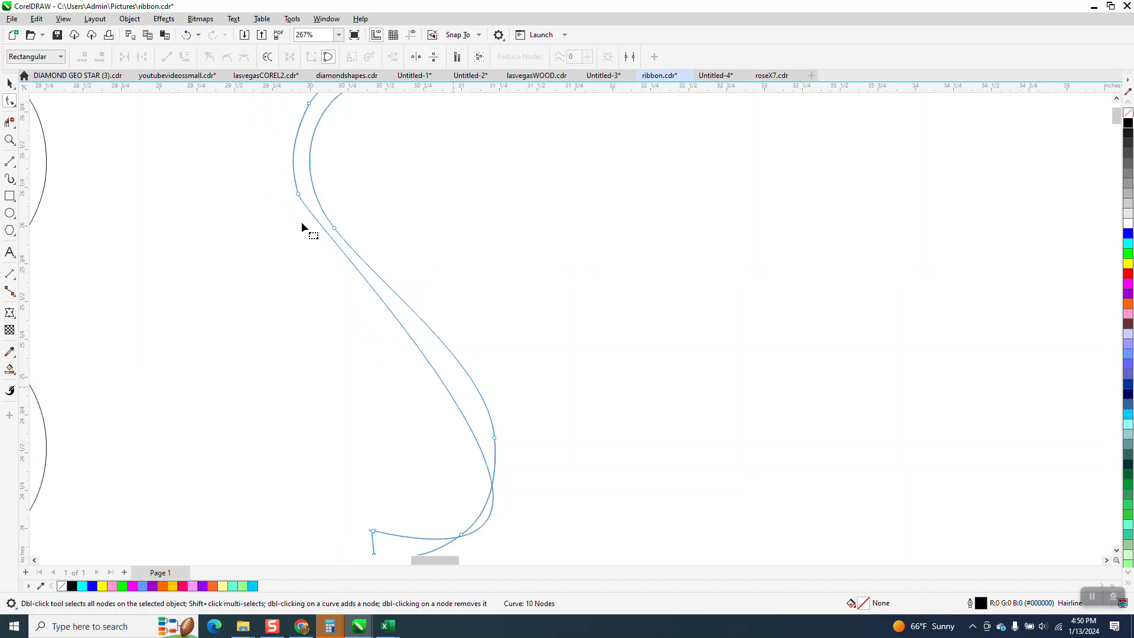
{"action": "left_click", "coordinate": [186, 35]}
Step: Even out both edges of the S-shaped strand with the Smooth tool, using a 2.0-inch nib and a rate of 56
{"action": "scroll", "coordinate": [402, 305], "scroll_direction": "down", "scroll_amount": 3}
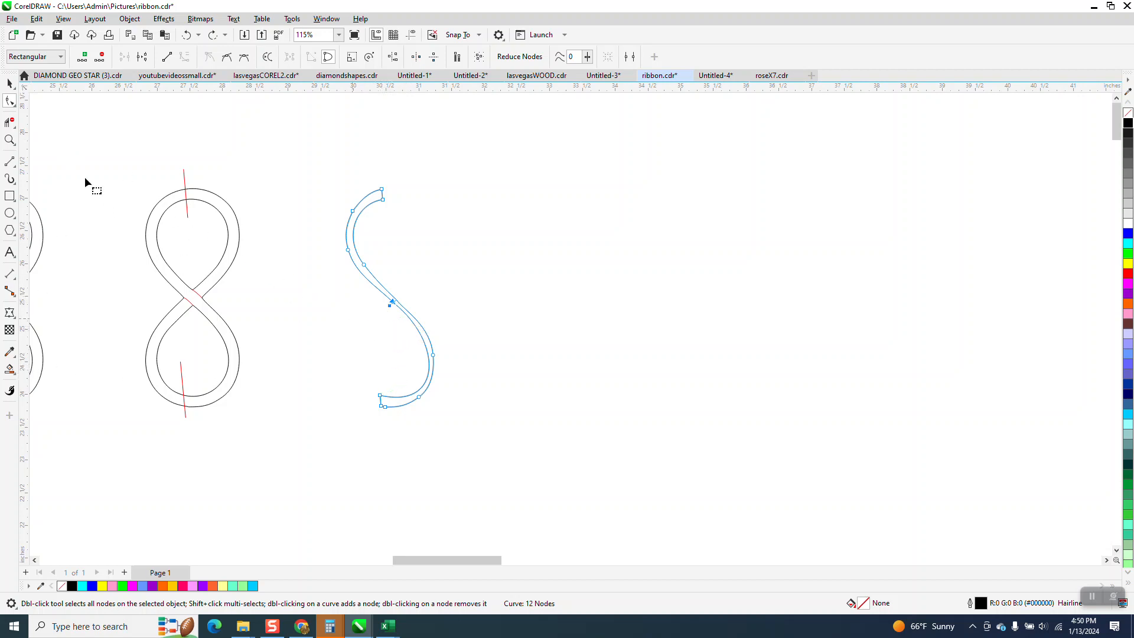
{"action": "left_click", "coordinate": [9, 139]}
{"action": "left_click_drag", "start_coordinate": [276, 170], "coordinate": [551, 442]}
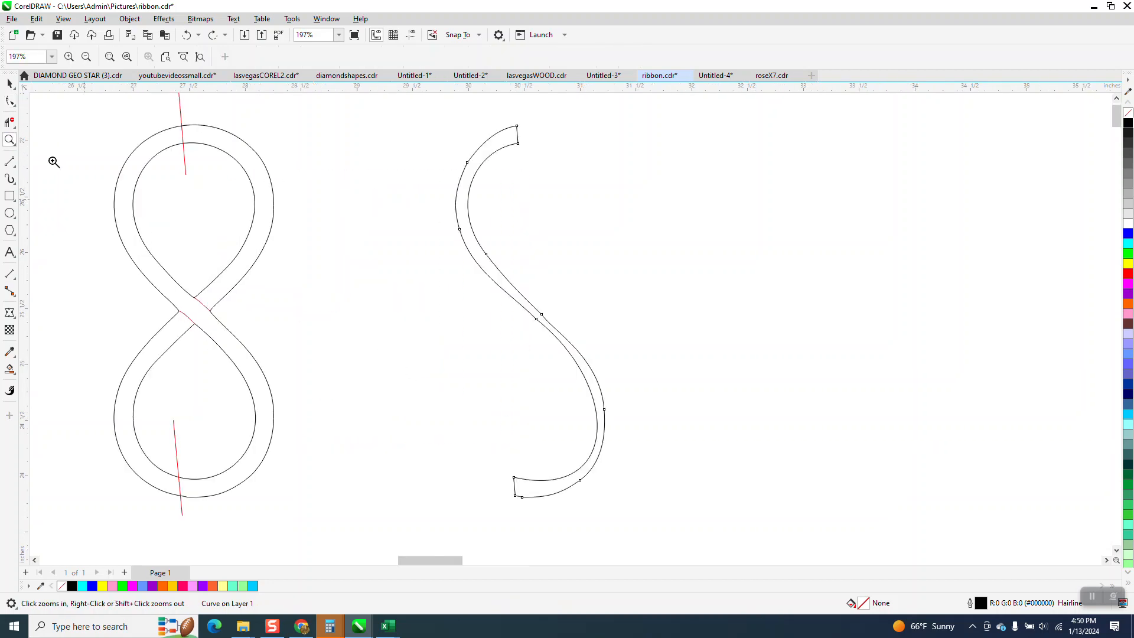
{"action": "left_click", "coordinate": [15, 107]}
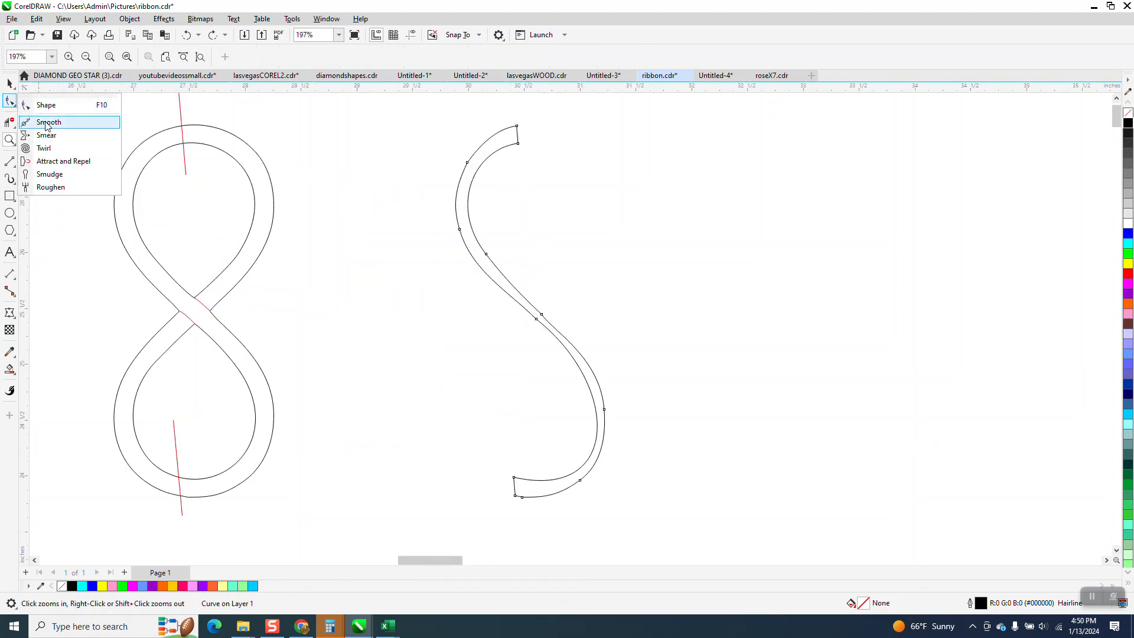
{"action": "left_click", "coordinate": [45, 119]}
{"action": "mouse_move", "coordinate": [489, 253]}
{"action": "left_mouse_down"}
{"action": "mouse_move", "coordinate": [560, 346]}
{"action": "mouse_move", "coordinate": [602, 475]}
{"action": "mouse_move", "coordinate": [590, 480]}
{"action": "mouse_move", "coordinate": [587, 378]}
{"action": "mouse_move", "coordinate": [478, 375]}
{"action": "mouse_move", "coordinate": [481, 185]}
{"action": "left_mouse_up"}
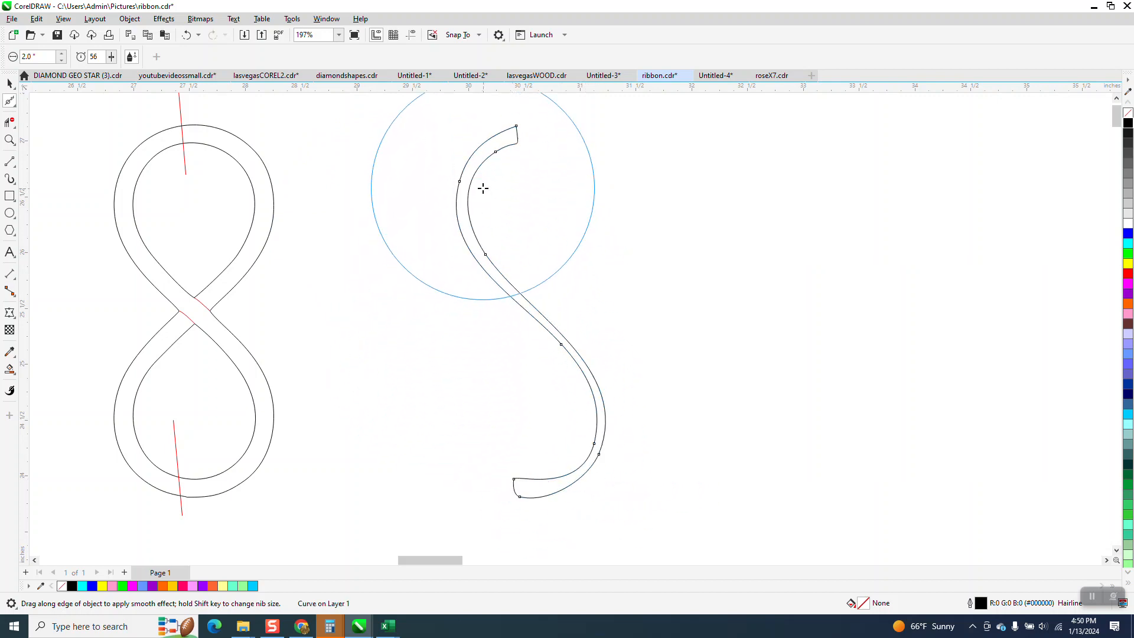
{"action": "left_click", "coordinate": [8, 84]}
Step: Create a black Smart Fill shape in the upper-right section of the infinity outline next to the strand
{"action": "scroll", "coordinate": [302, 274], "scroll_direction": "down", "scroll_amount": 5}
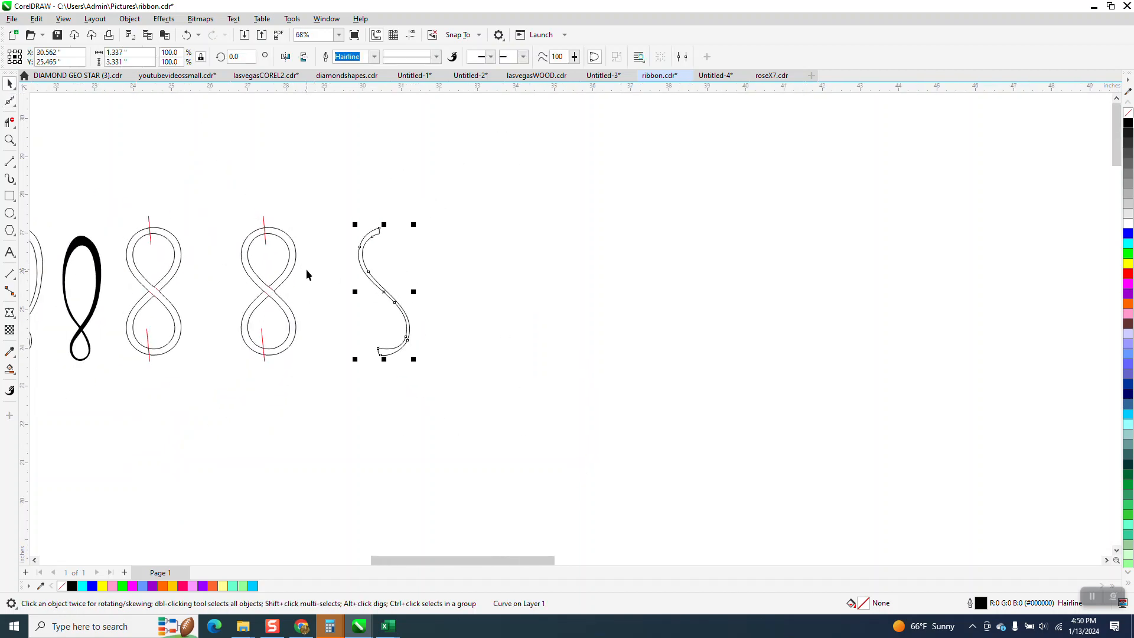
{"action": "left_click", "coordinate": [10, 140]}
{"action": "left_click_drag", "start_coordinate": [241, 228], "coordinate": [355, 329]}
{"action": "scroll", "coordinate": [355, 331], "scroll_direction": "down", "scroll_amount": 1}
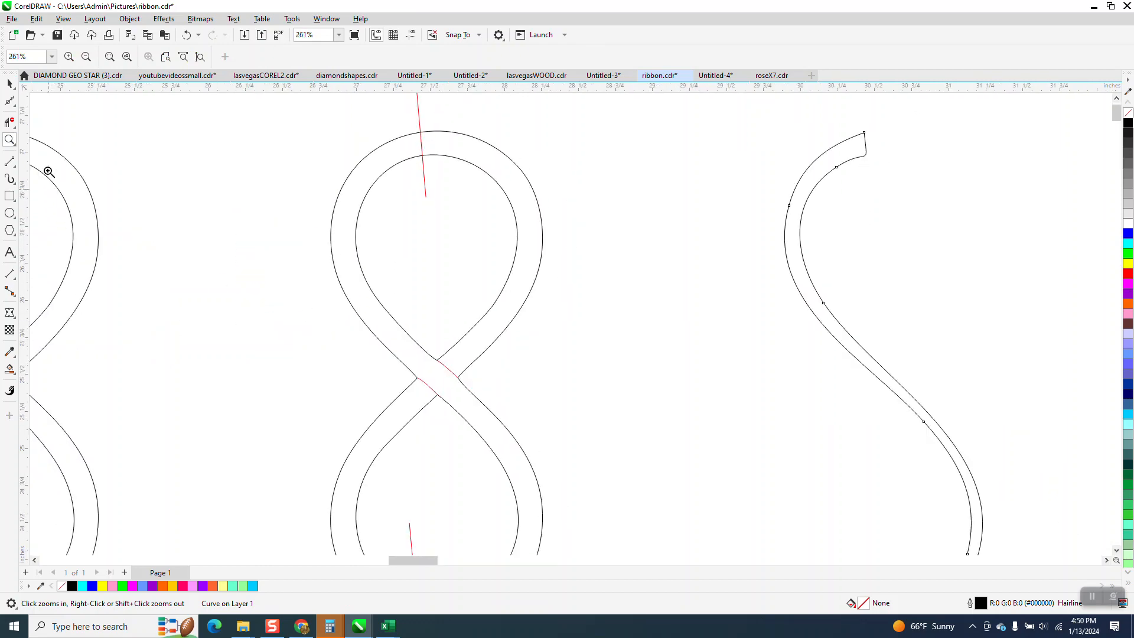
{"action": "scroll", "coordinate": [380, 339], "scroll_direction": "down", "scroll_amount": 2}
{"action": "scroll", "coordinate": [295, 326], "scroll_direction": "down", "scroll_amount": 1}
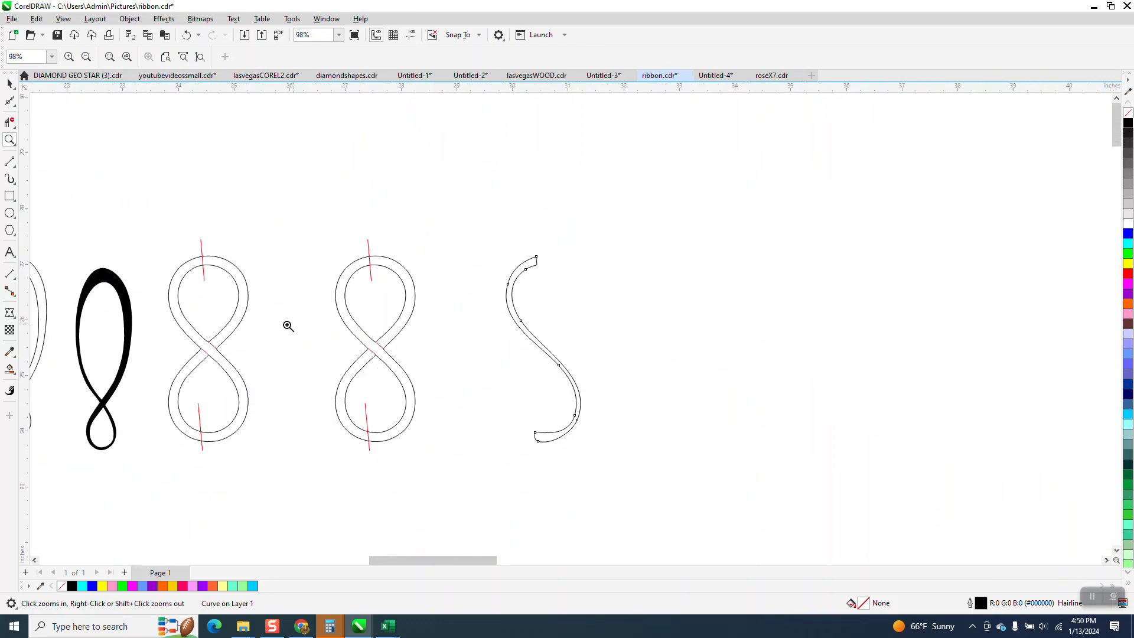
{"action": "left_click", "coordinate": [9, 368]}
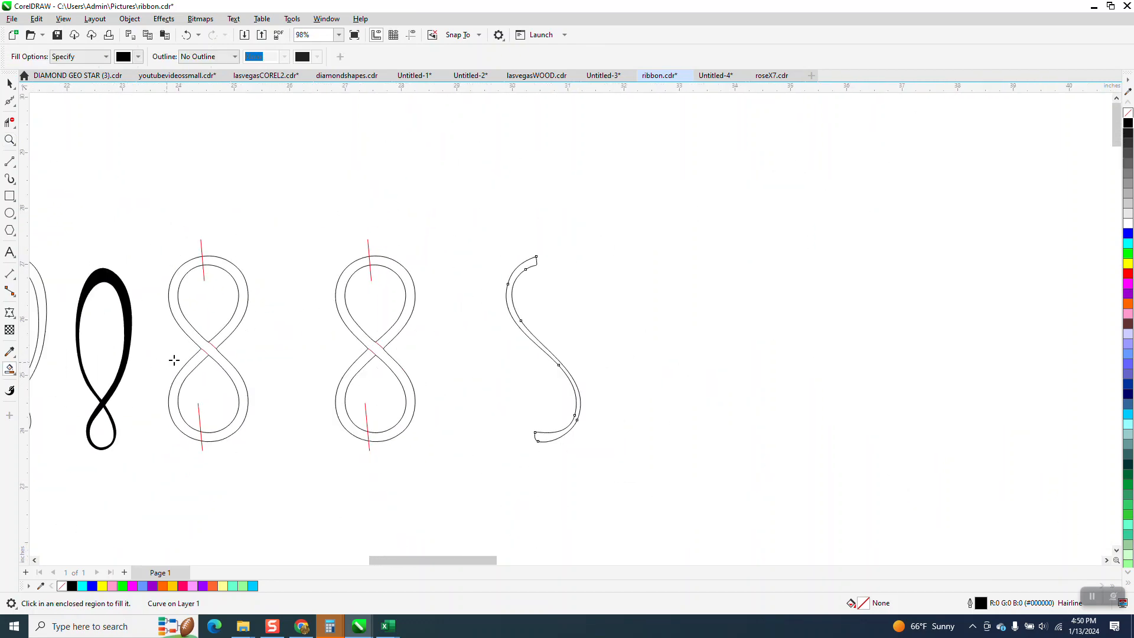
{"action": "left_click", "coordinate": [410, 287]}
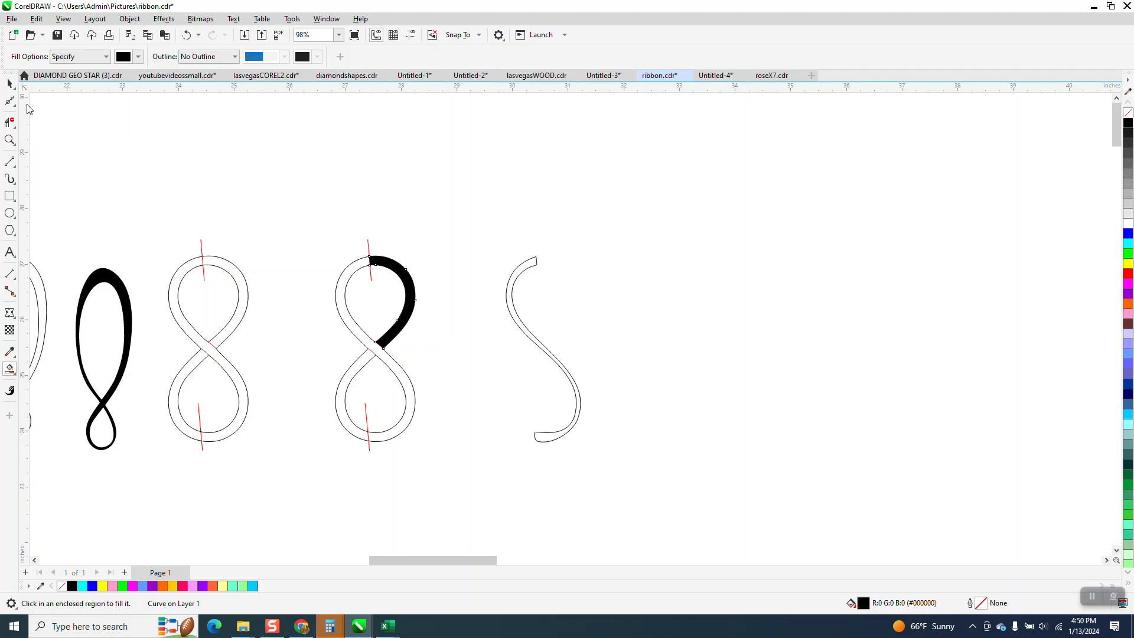
Step: Set the nudge distance to 3 inches and nudge the filled upper-right section onto the S-shaped strand
{"action": "left_click", "coordinate": [10, 83]}
{"action": "left_click", "coordinate": [143, 119]}
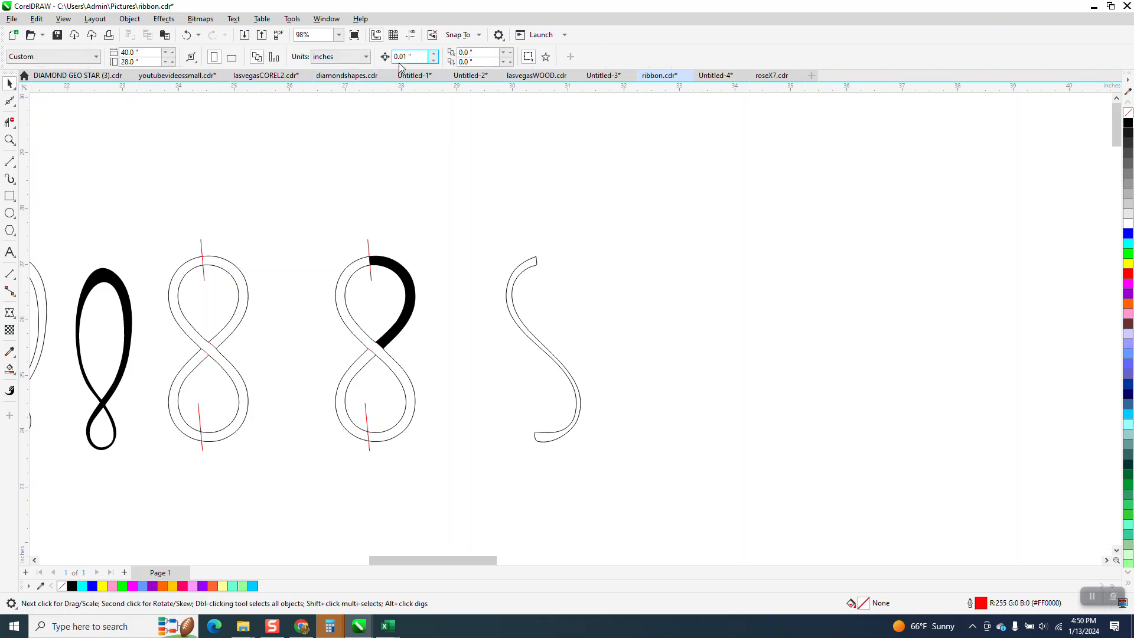
{"action": "type", "text": "2"}
{"action": "key", "text": "BackSpace"}
{"action": "type", "text": "3"}
{"action": "key", "text": "Return"}
{"action": "left_click", "coordinate": [411, 295]}
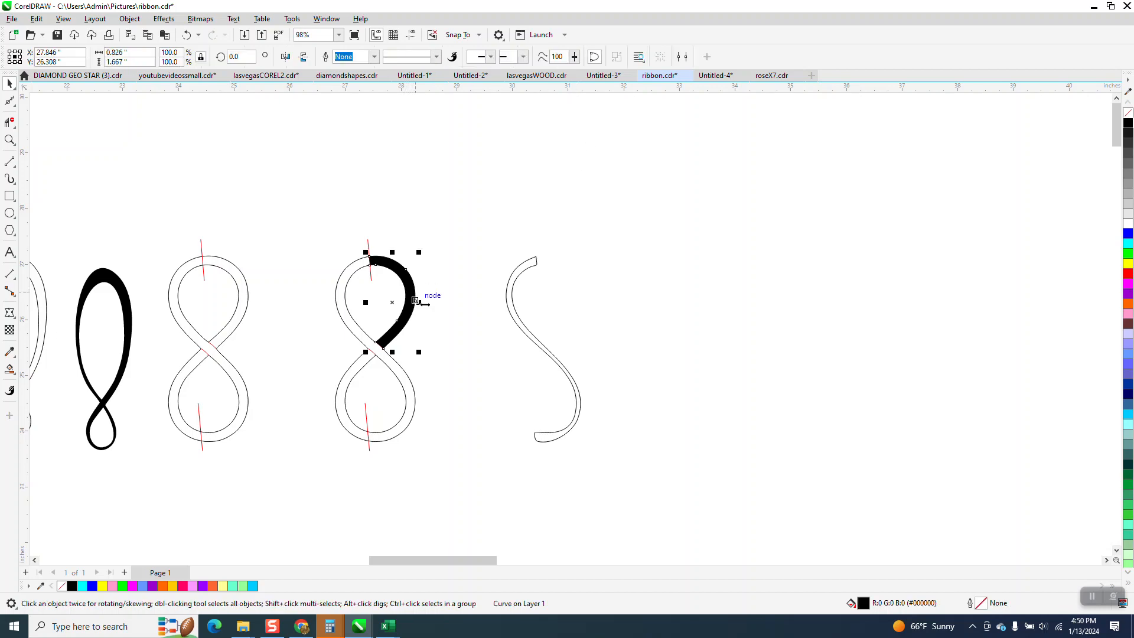
{"action": "key", "text": "Right"}
Step: Smart Fill the infinity outline's lower-left section in black and nudge it 3 inches right onto the strand
{"action": "left_click", "coordinate": [10, 369]}
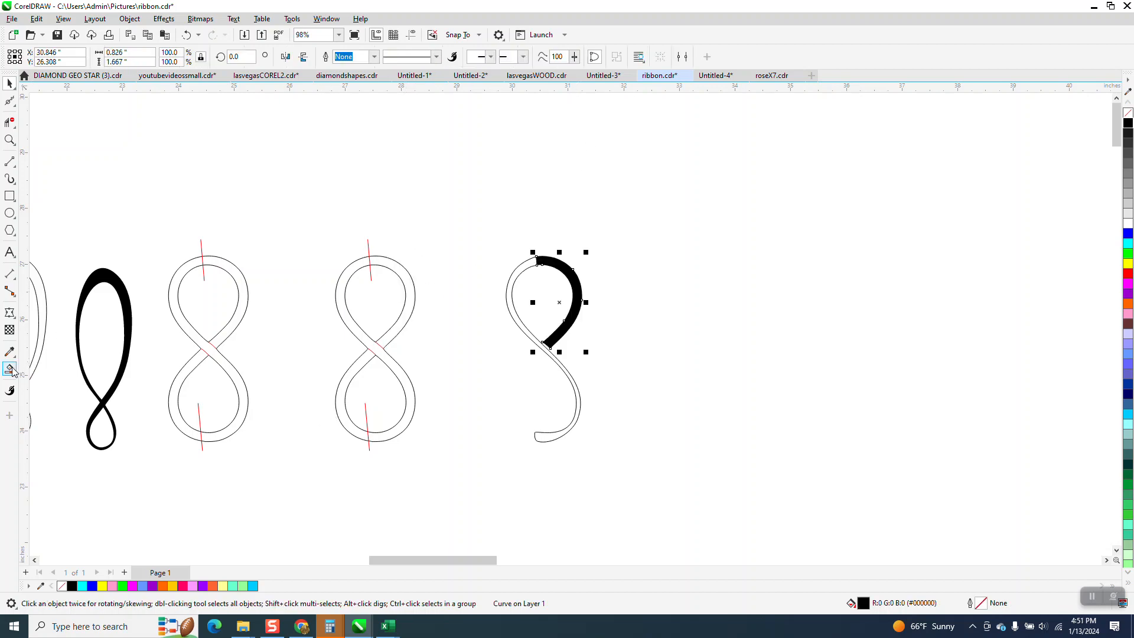
{"action": "left_click", "coordinate": [346, 414]}
{"action": "key", "text": "Left"}
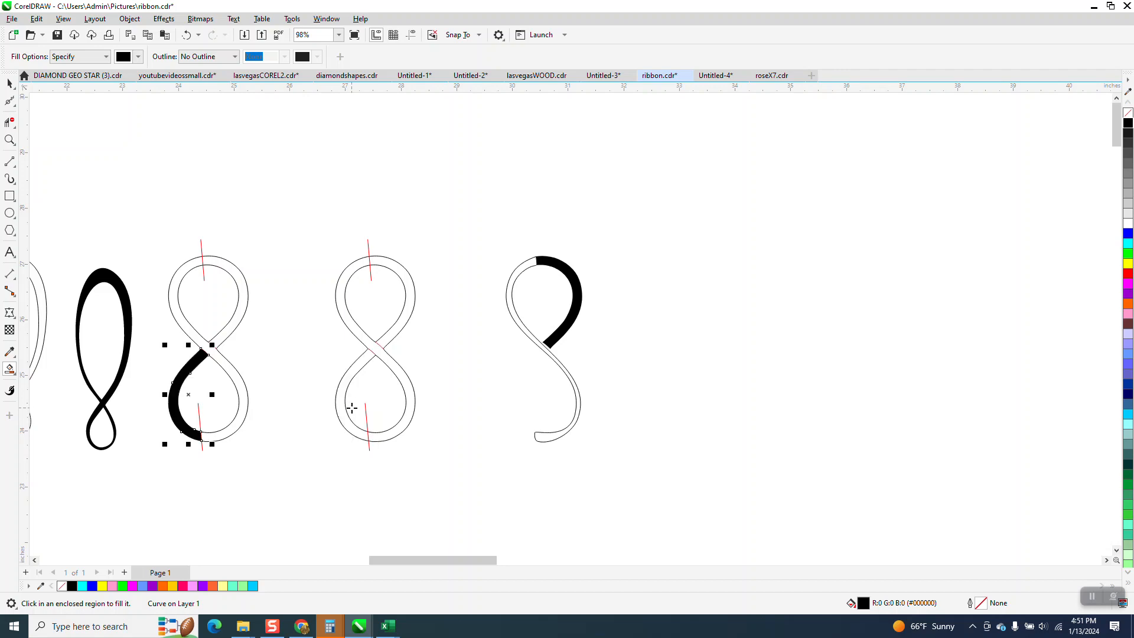
{"action": "key", "text": "Right"}
{"action": "key", "text": "Right"}
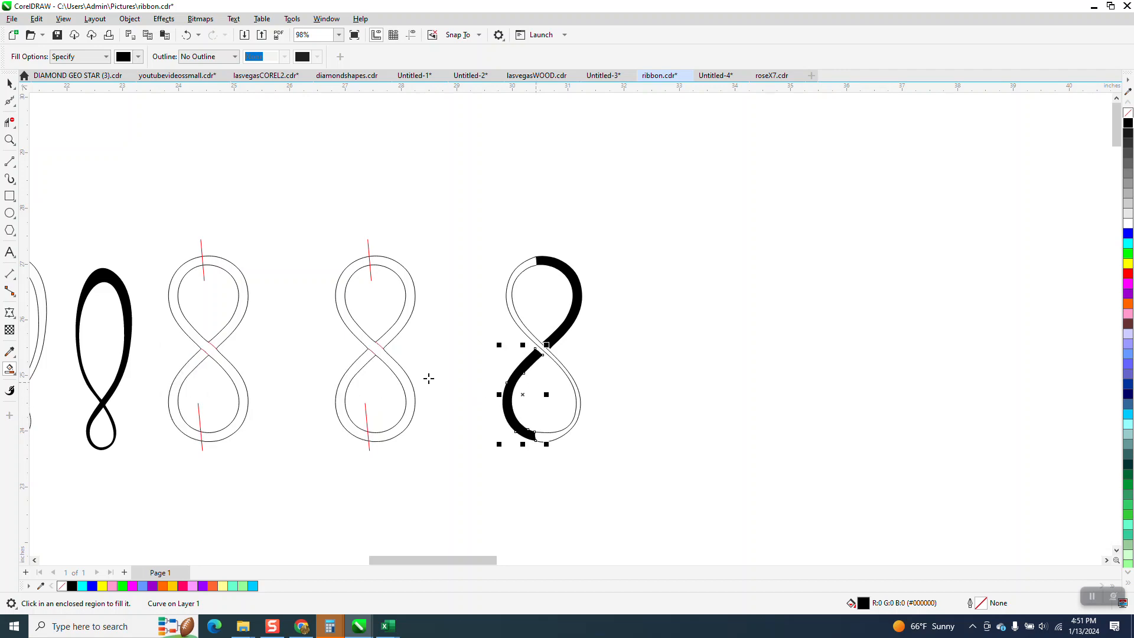
Step: Select all three ribbon pieces, remove their fill and give them black hairline outlines
{"action": "left_click", "coordinate": [9, 139]}
{"action": "left_click_drag", "start_coordinate": [448, 232], "coordinate": [709, 506]}
{"action": "key", "text": "space"}
{"action": "key", "text": "space"}
{"action": "left_click_drag", "start_coordinate": [406, 131], "coordinate": [694, 494]}
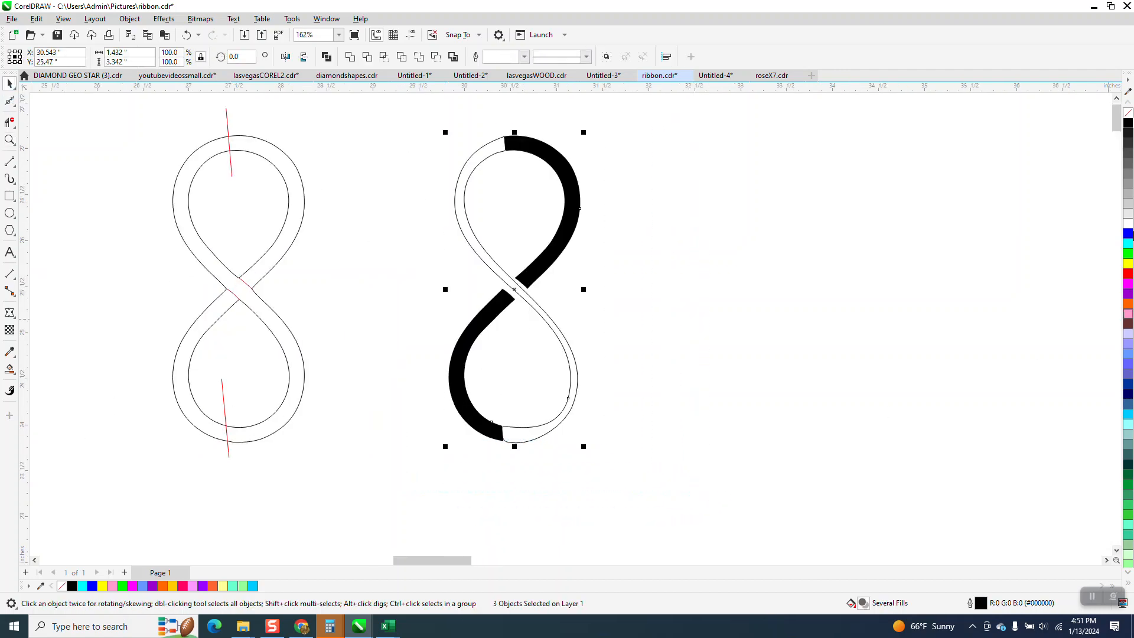
{"action": "left_click", "coordinate": [1126, 113]}
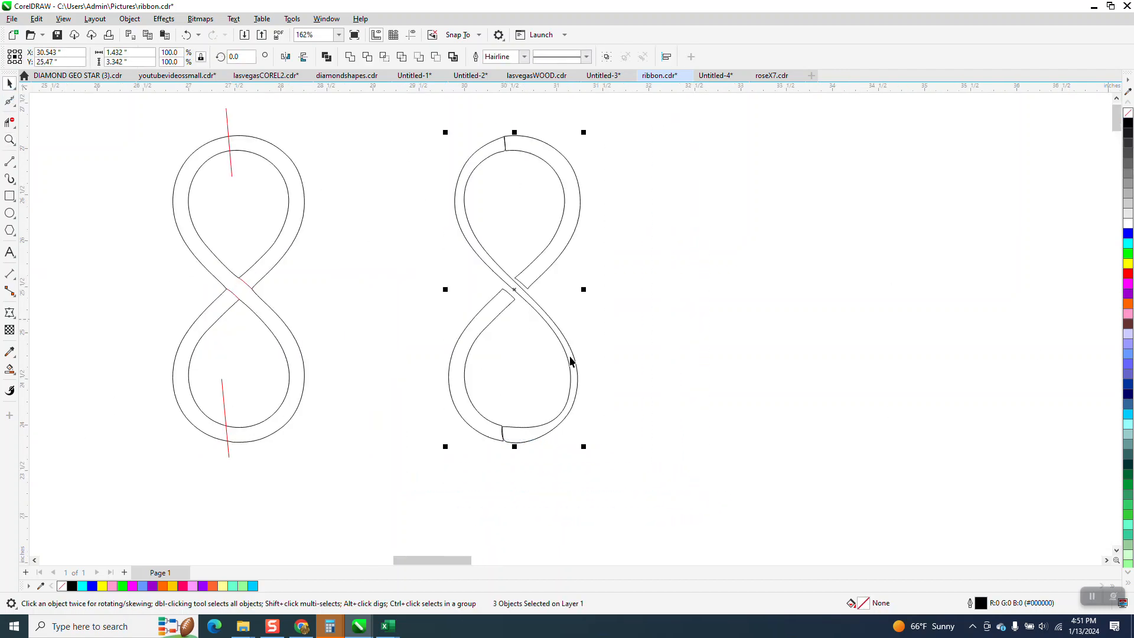
Step: Move the end nodes of the upper-right and lower-left sections inward at the crossing so both ends overlap the narrow strand
{"action": "left_click", "coordinate": [9, 140]}
{"action": "left_click_drag", "start_coordinate": [374, 245], "coordinate": [701, 398]}
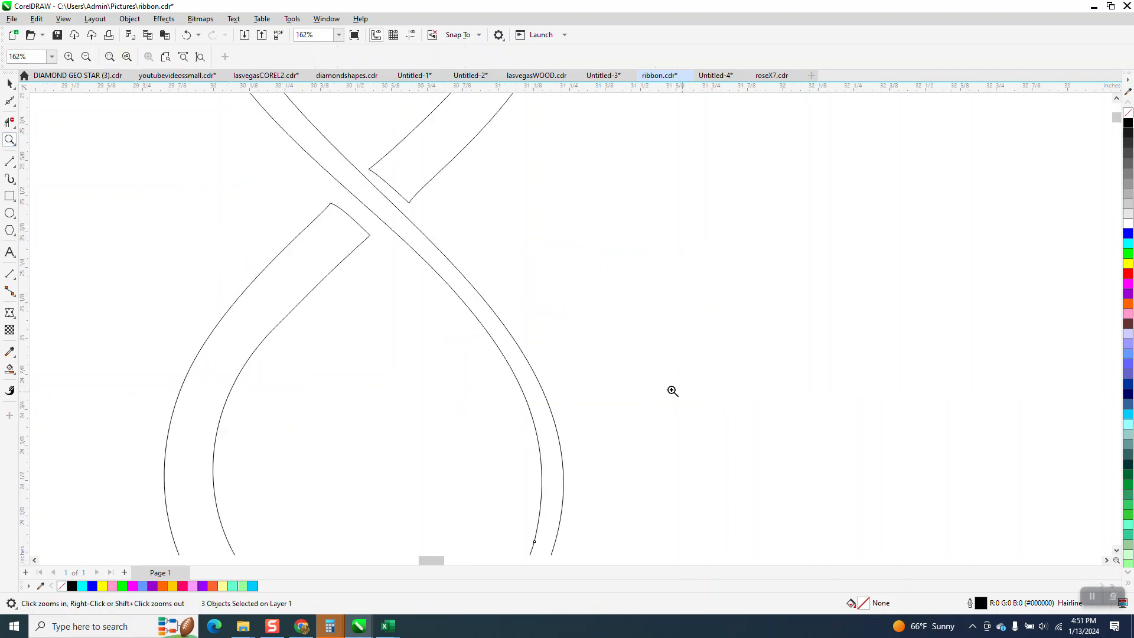
{"action": "left_click", "coordinate": [9, 101]}
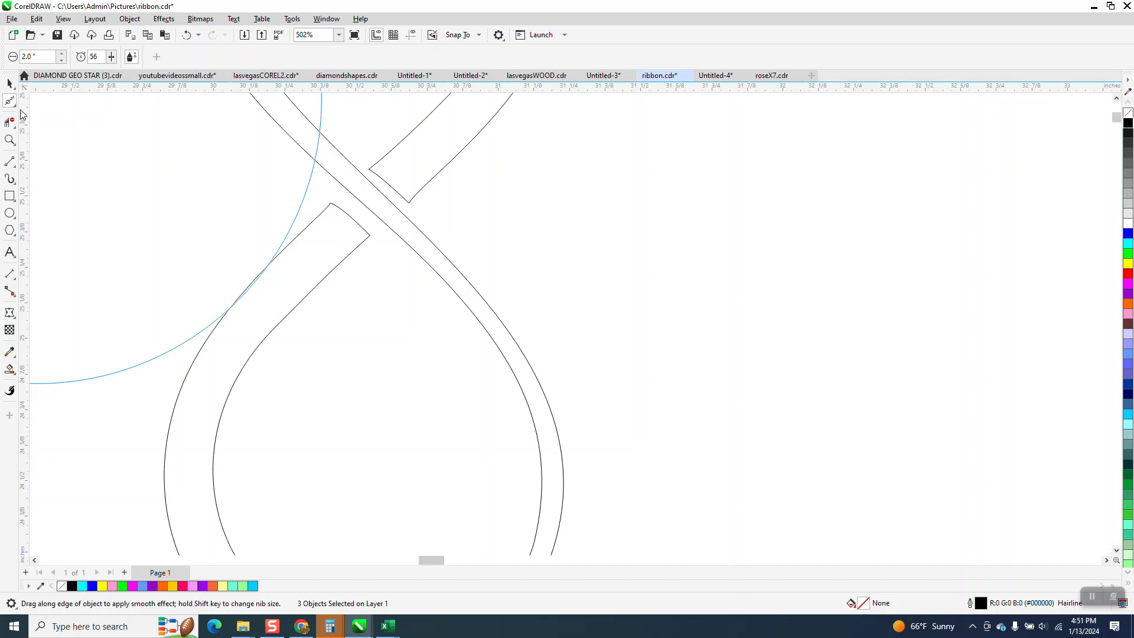
{"action": "left_click", "coordinate": [9, 101]}
{"action": "left_click", "coordinate": [38, 103]}
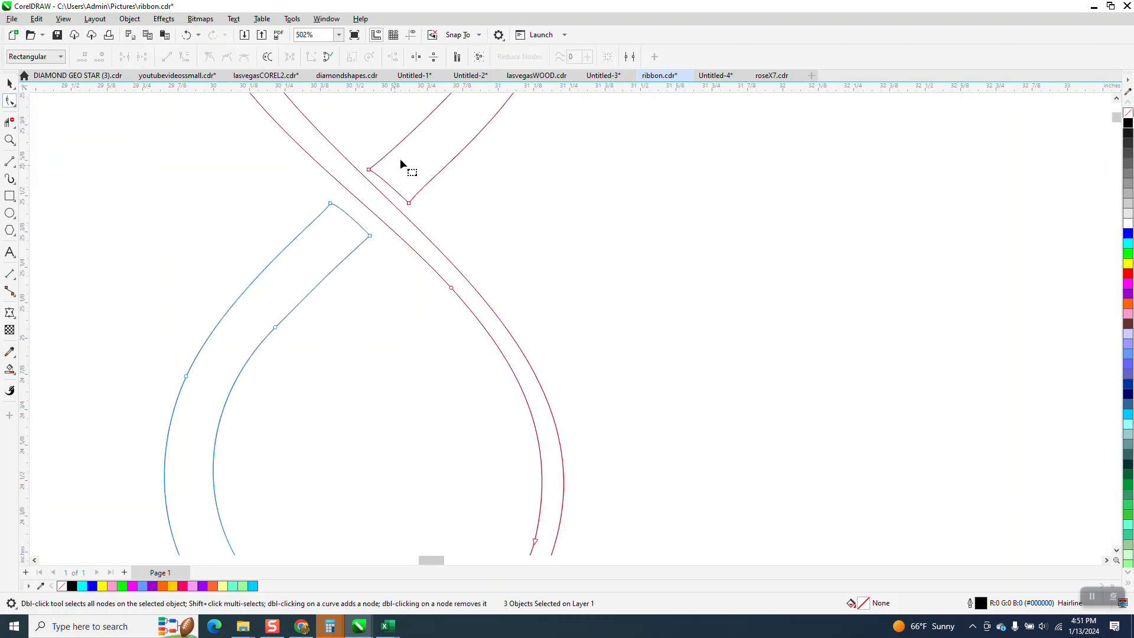
{"action": "left_click_drag", "start_coordinate": [420, 237], "coordinate": [436, 239]}
{"action": "left_click", "coordinate": [434, 205]}
{"action": "left_click_drag", "start_coordinate": [357, 160], "coordinate": [411, 205]}
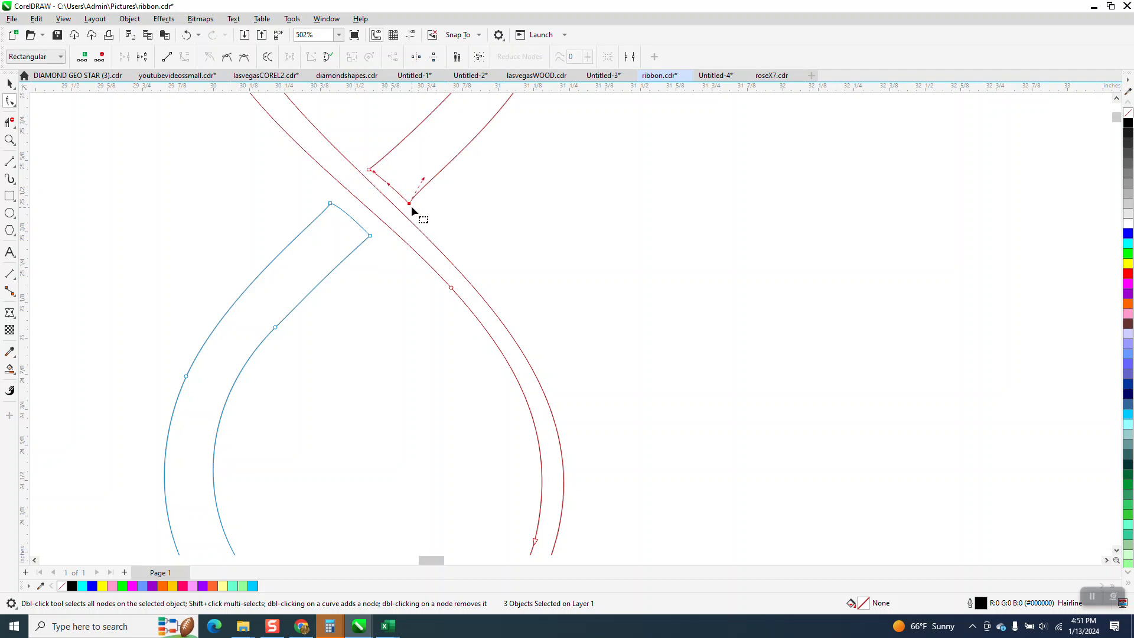
{"action": "left_click", "coordinate": [372, 173]}
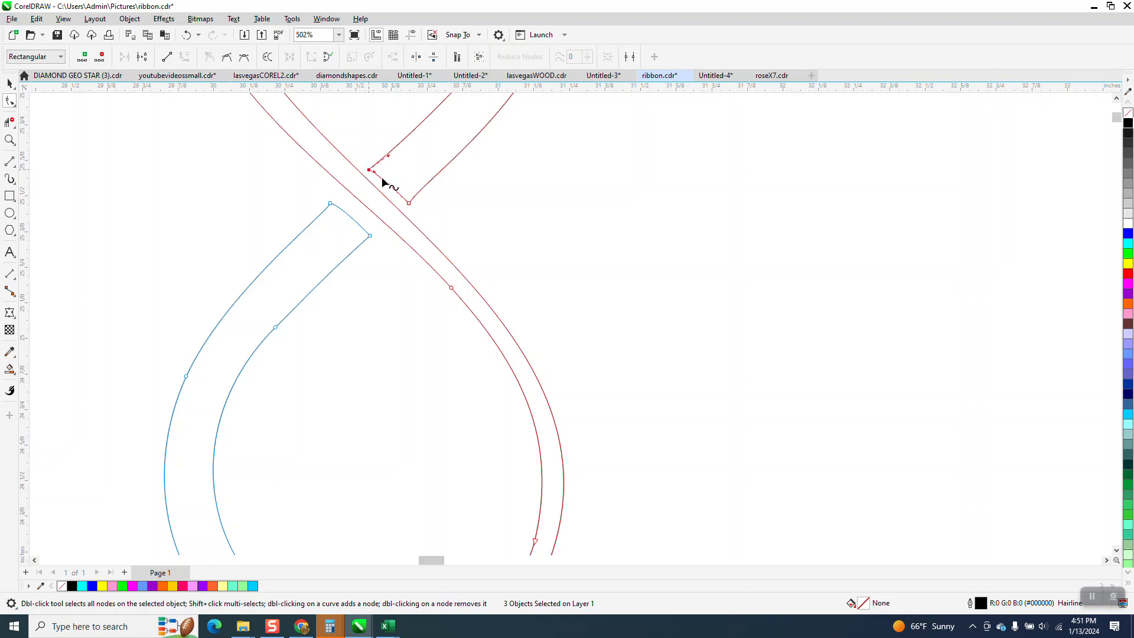
{"action": "left_click", "coordinate": [408, 203], "text": "shift"}
{"action": "left_click_drag", "start_coordinate": [409, 203], "coordinate": [395, 214]}
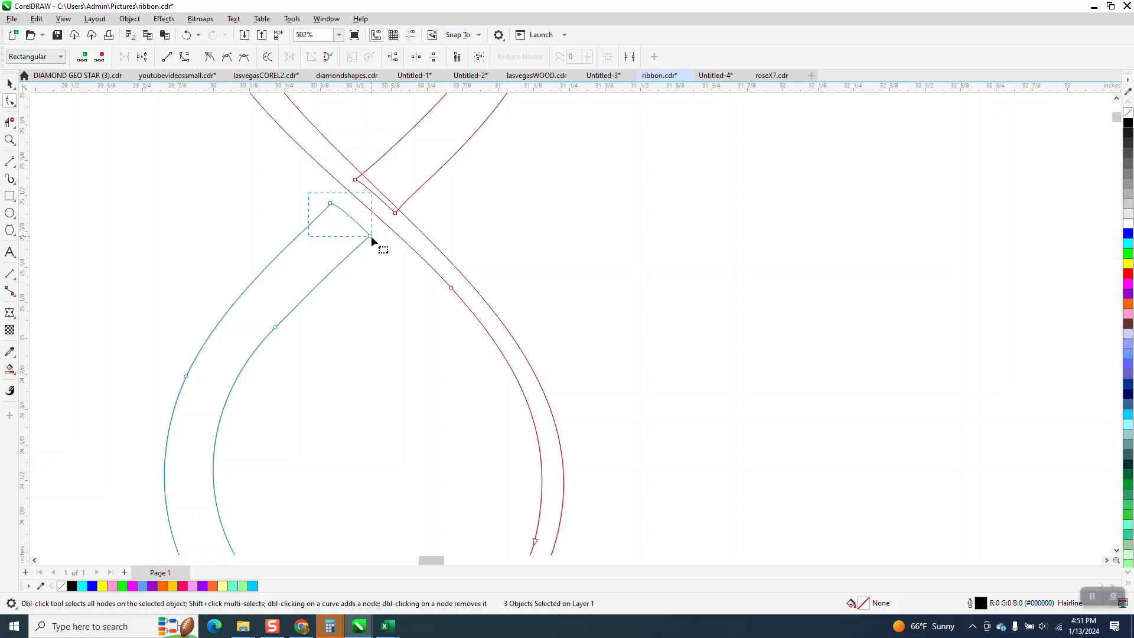
{"action": "left_click_drag", "start_coordinate": [370, 238], "coordinate": [394, 221]}
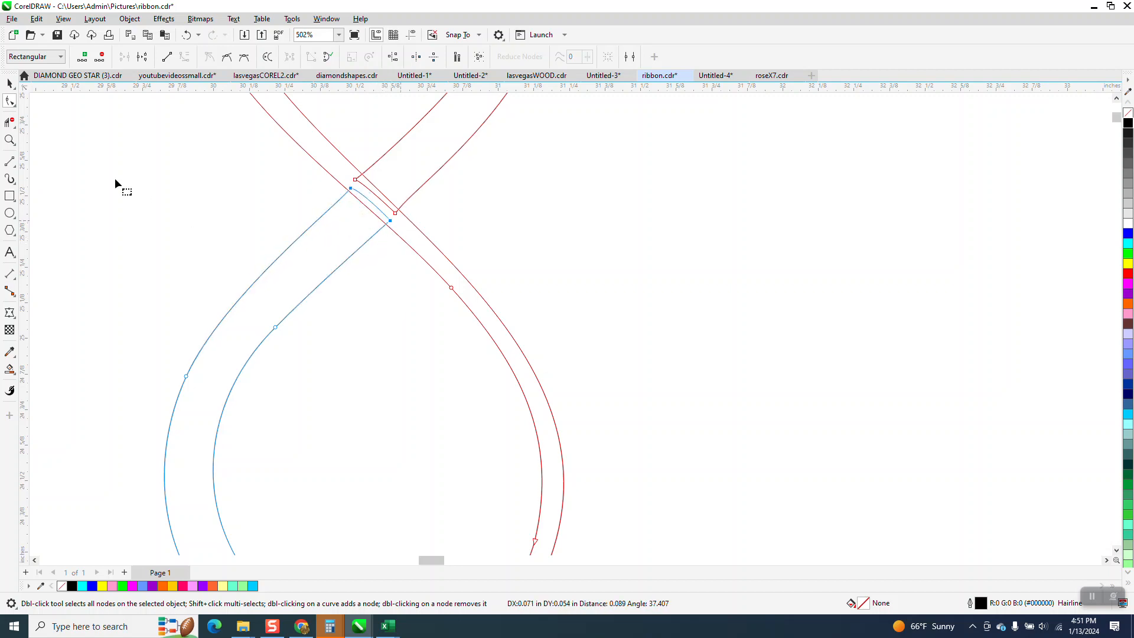
Step: Remove the overlapping line segments inside the ribbon's crossing with Virtual Segment Delete
{"action": "left_click", "coordinate": [9, 122]}
{"action": "left_click_drag", "start_coordinate": [380, 185], "coordinate": [361, 226]}
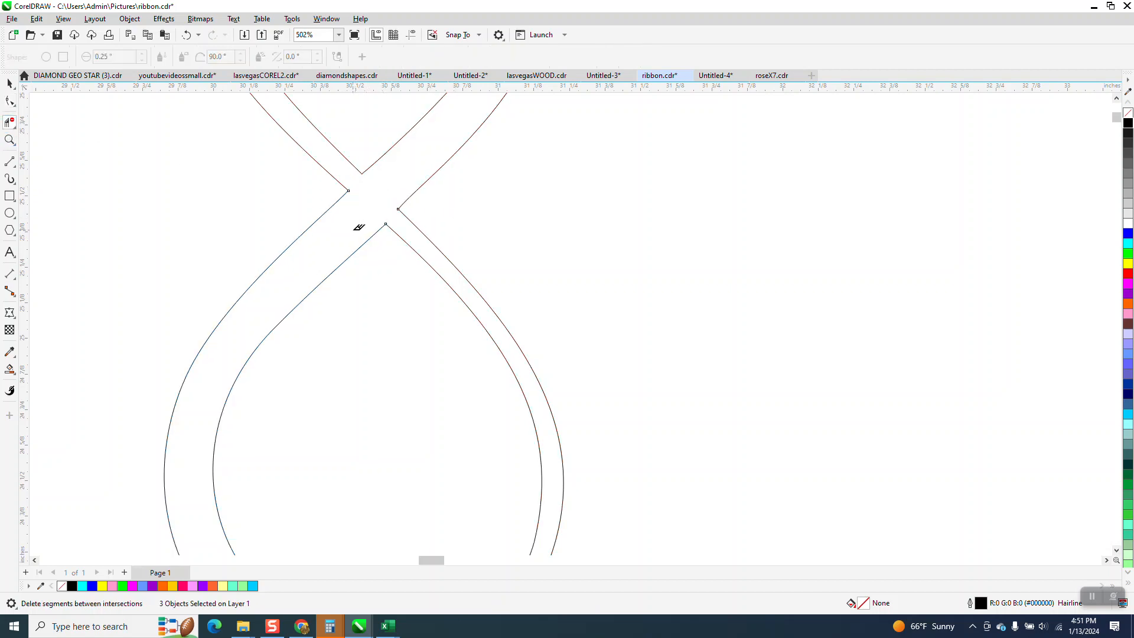
{"action": "scroll", "coordinate": [364, 266], "scroll_direction": "down", "scroll_amount": 2}
Step: Snap the strand's outer and inner lower end nodes onto the matching end nodes of the lower-left section
{"action": "left_click", "coordinate": [9, 140]}
{"action": "scroll", "coordinate": [329, 332], "scroll_direction": "down", "scroll_amount": 3}
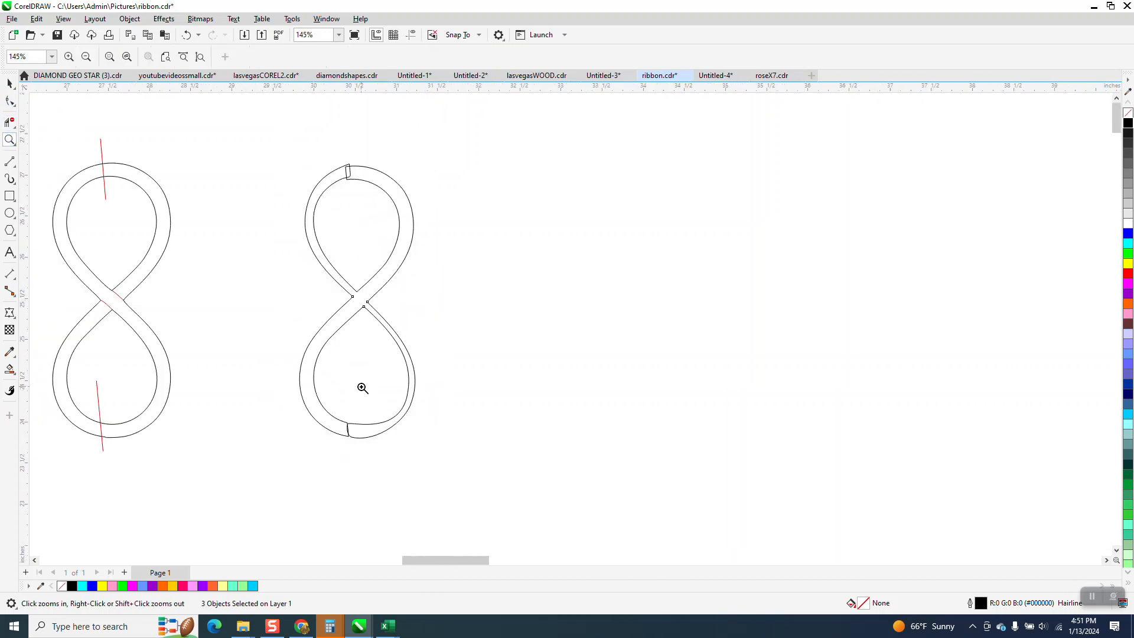
{"action": "left_click_drag", "start_coordinate": [337, 415], "coordinate": [407, 466]}
{"action": "left_click", "coordinate": [10, 102]}
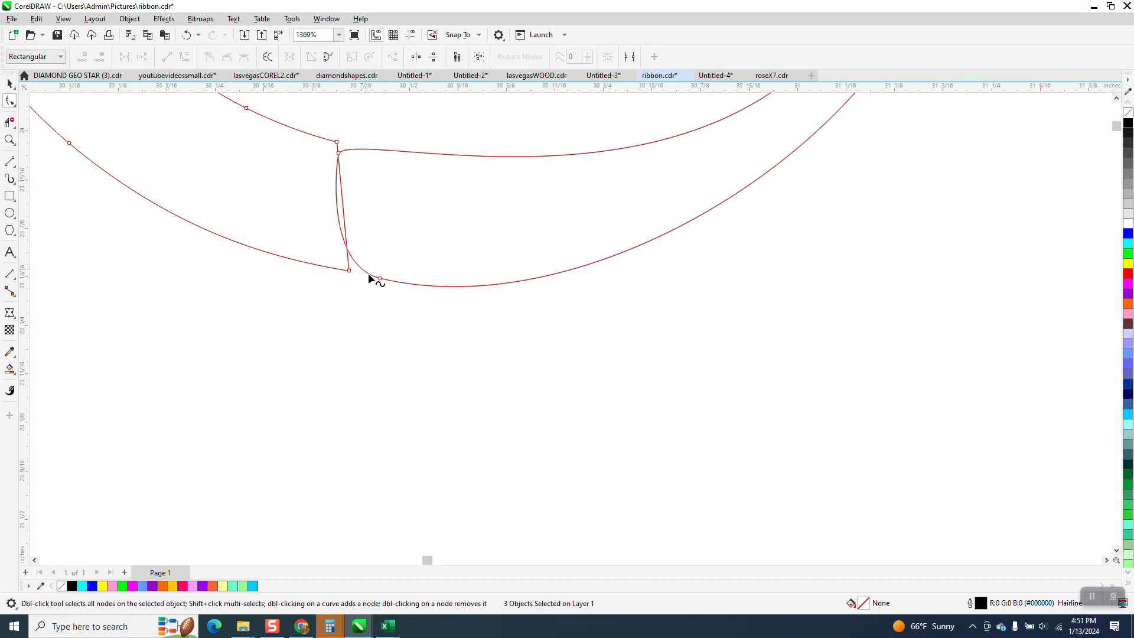
{"action": "left_click_drag", "start_coordinate": [382, 284], "coordinate": [352, 274]}
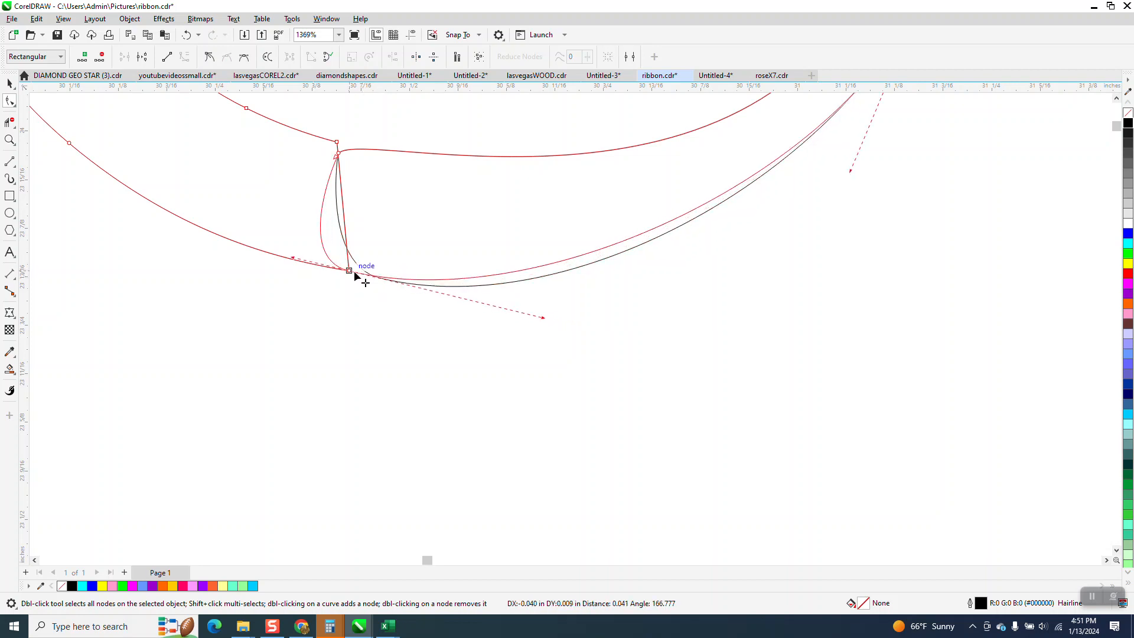
{"action": "left_click_drag", "start_coordinate": [338, 153], "coordinate": [337, 143]}
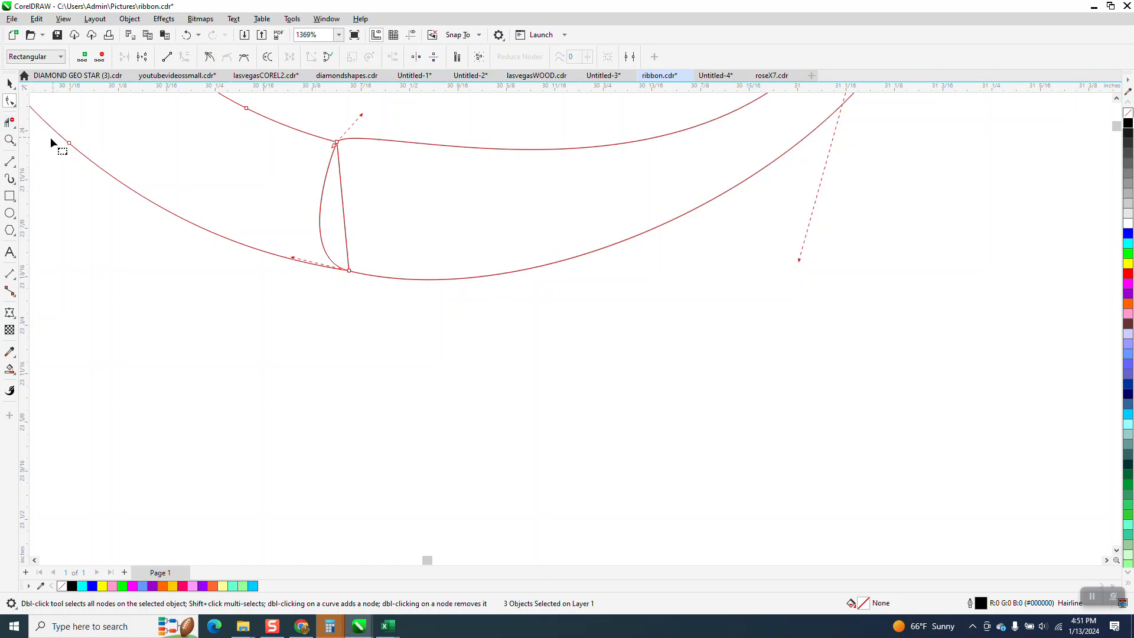
Step: Remove the line segments across the ribbon's bottom seam with Virtual Segment Delete
{"action": "left_click", "coordinate": [10, 123]}
{"action": "left_click_drag", "start_coordinate": [281, 172], "coordinate": [501, 222]}
{"action": "scroll", "coordinate": [426, 327], "scroll_direction": "down", "scroll_amount": 2}
{"action": "scroll", "coordinate": [432, 370], "scroll_direction": "down", "scroll_amount": 4}
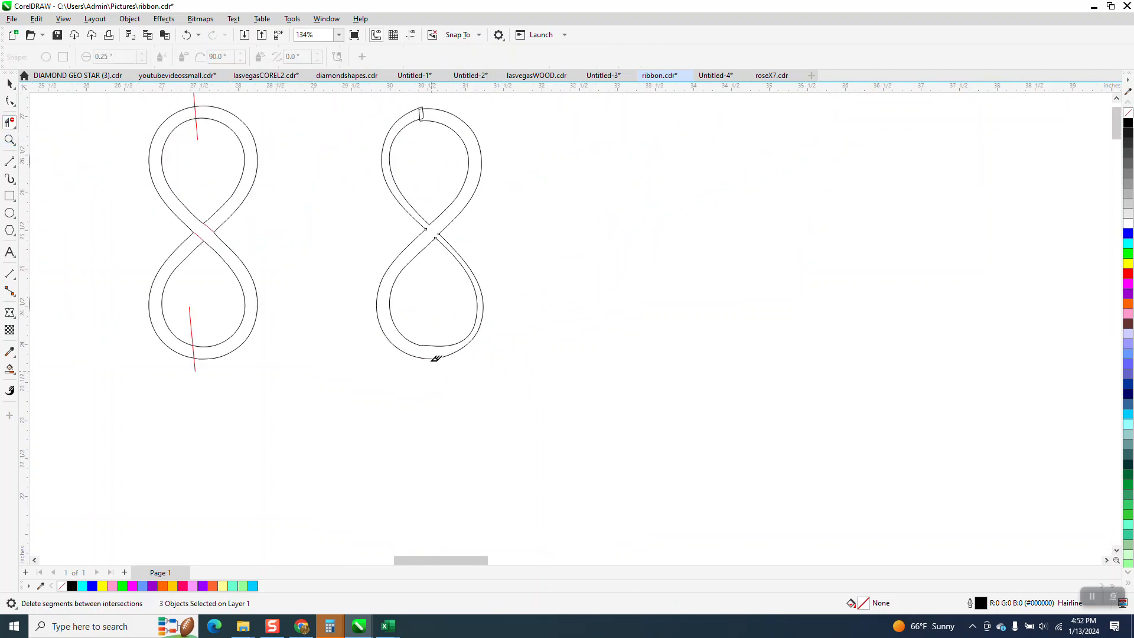
Step: Move the strand's outer and inner upper end nodes onto the matching edges of the upper-right section at the ribbon's top
{"action": "left_click", "coordinate": [9, 140]}
{"action": "left_click_drag", "start_coordinate": [400, 102], "coordinate": [562, 175]}
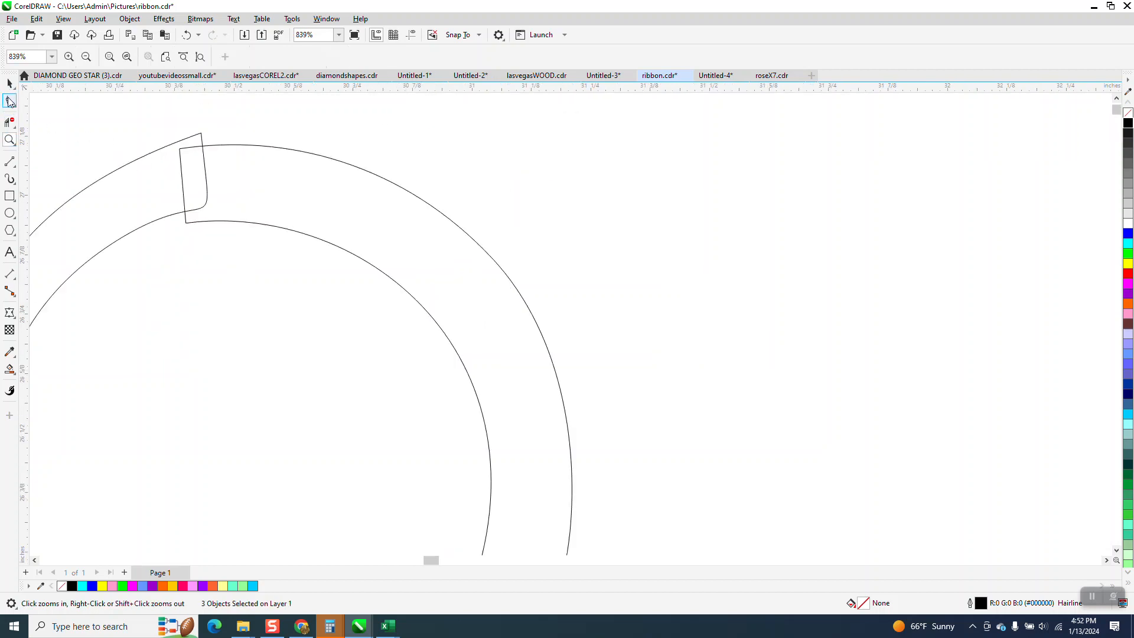
{"action": "left_click", "coordinate": [10, 101]}
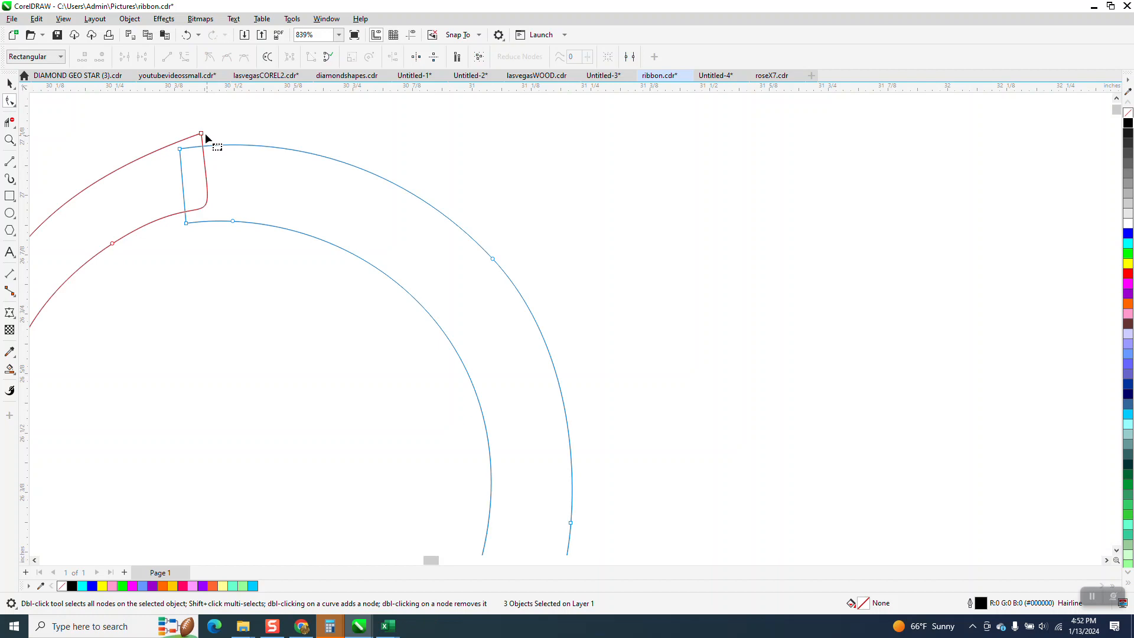
{"action": "left_click_drag", "start_coordinate": [202, 136], "coordinate": [201, 148]}
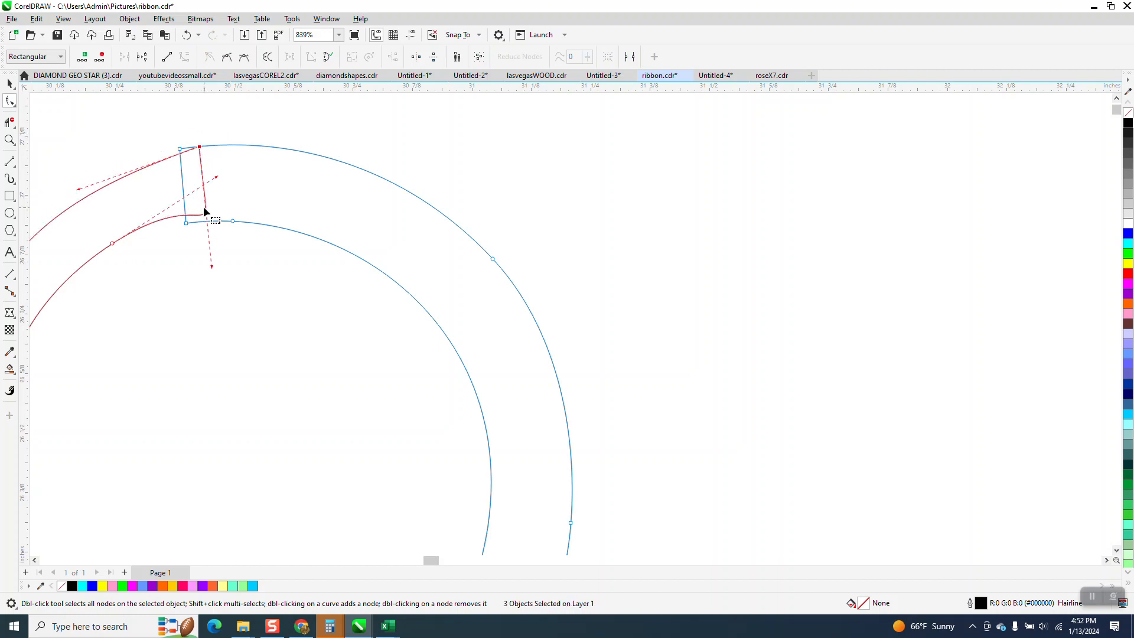
{"action": "left_click_drag", "start_coordinate": [204, 217], "coordinate": [206, 221]}
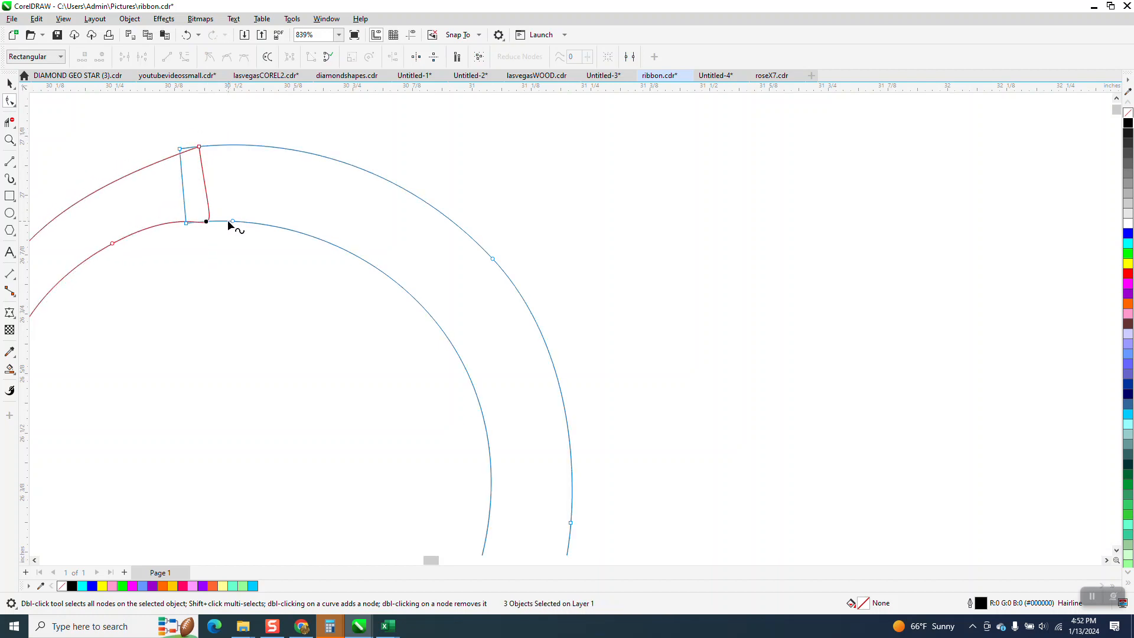
Step: Remove the overlapping line segments across the ribbon's top seam with Virtual Segment Delete
{"action": "left_click", "coordinate": [10, 123]}
{"action": "left_click_drag", "start_coordinate": [168, 182], "coordinate": [218, 183]}
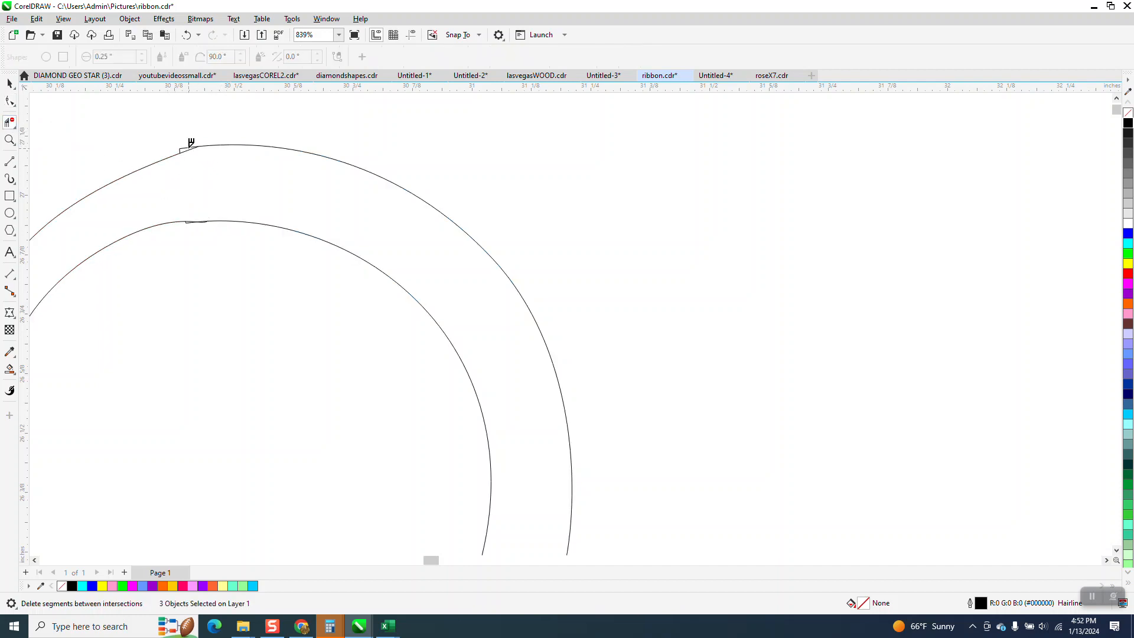
{"action": "scroll", "coordinate": [202, 140], "scroll_direction": "down", "scroll_amount": 4}
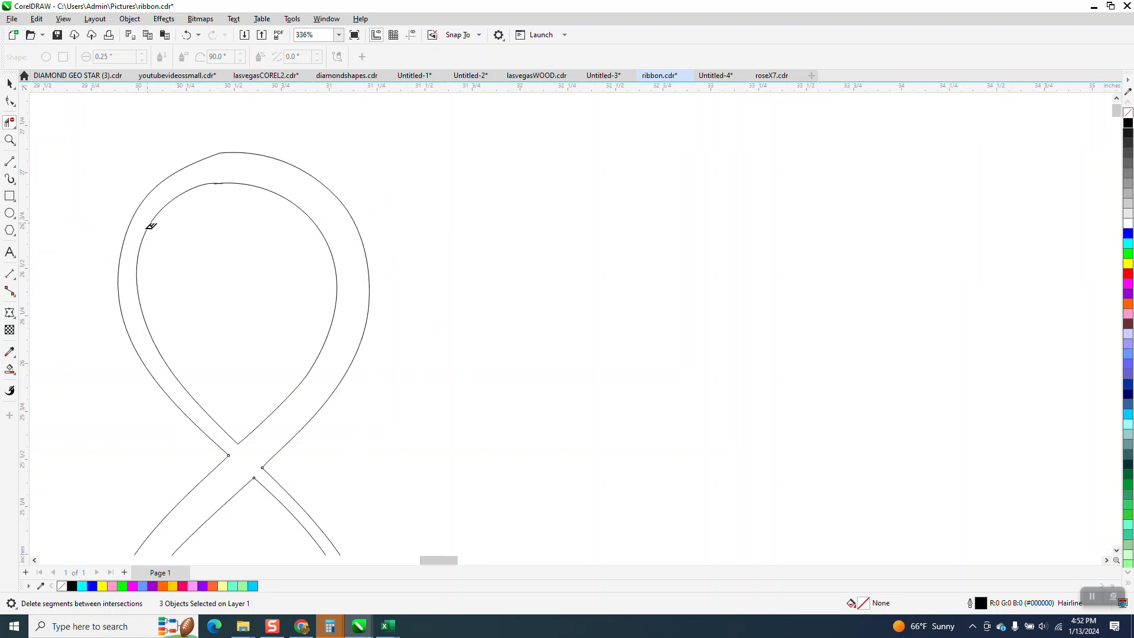
Step: Create a single ribbon shape with Smart Fill, place it beside the original, and give it no fill and a black outline
{"action": "left_click", "coordinate": [11, 370]}
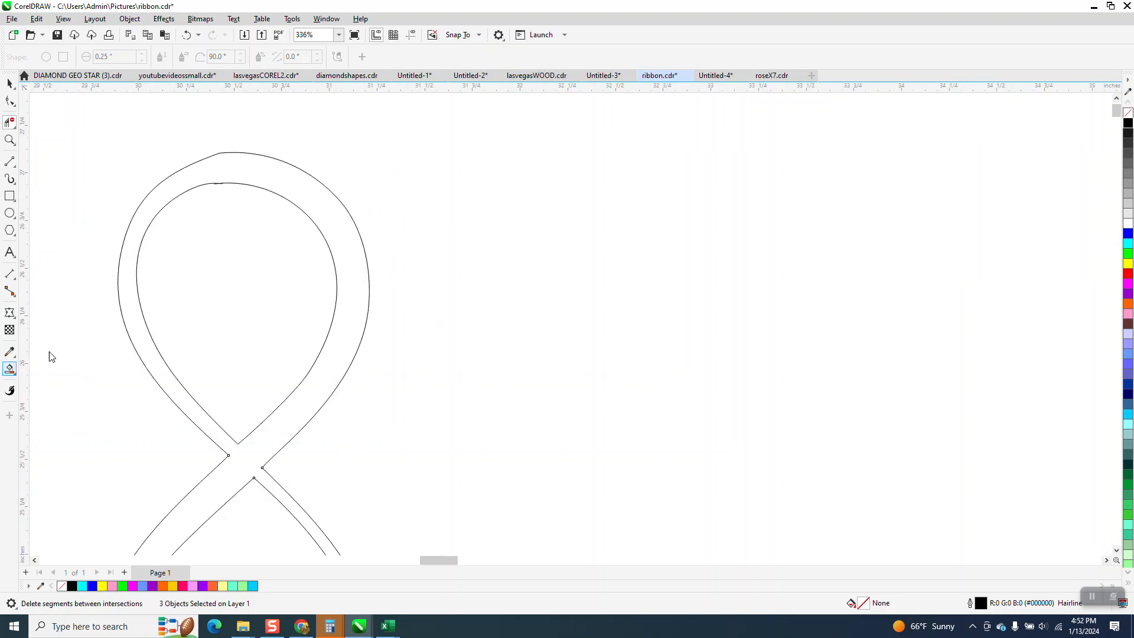
{"action": "left_click", "coordinate": [343, 229]}
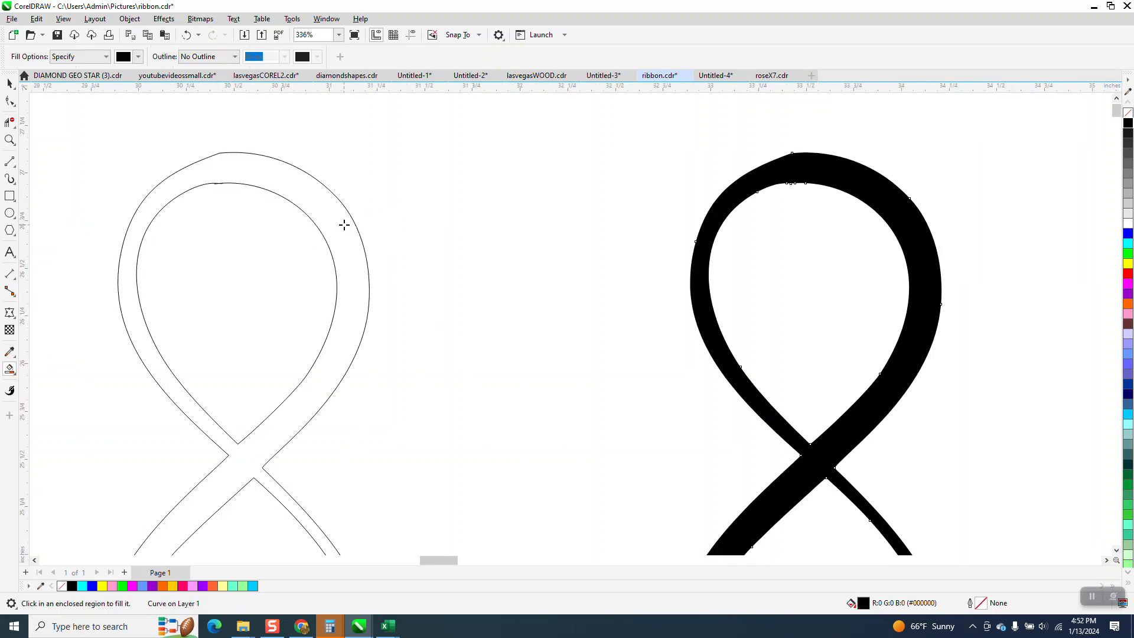
{"action": "scroll", "coordinate": [331, 207], "scroll_direction": "down", "scroll_amount": 2}
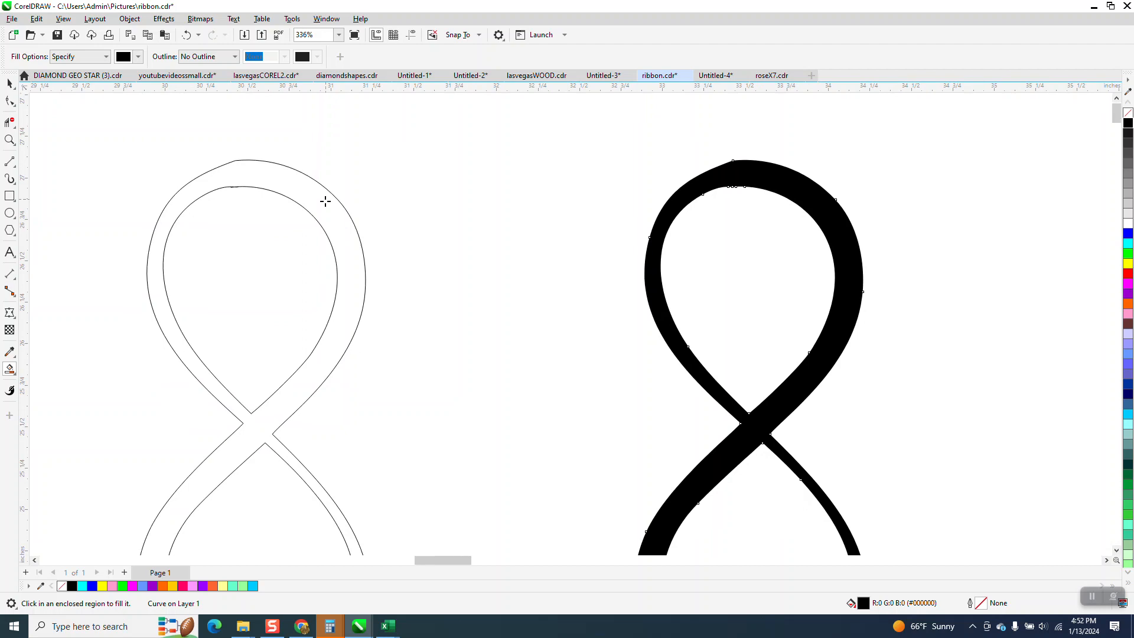
{"action": "left_click", "coordinate": [1128, 115]}
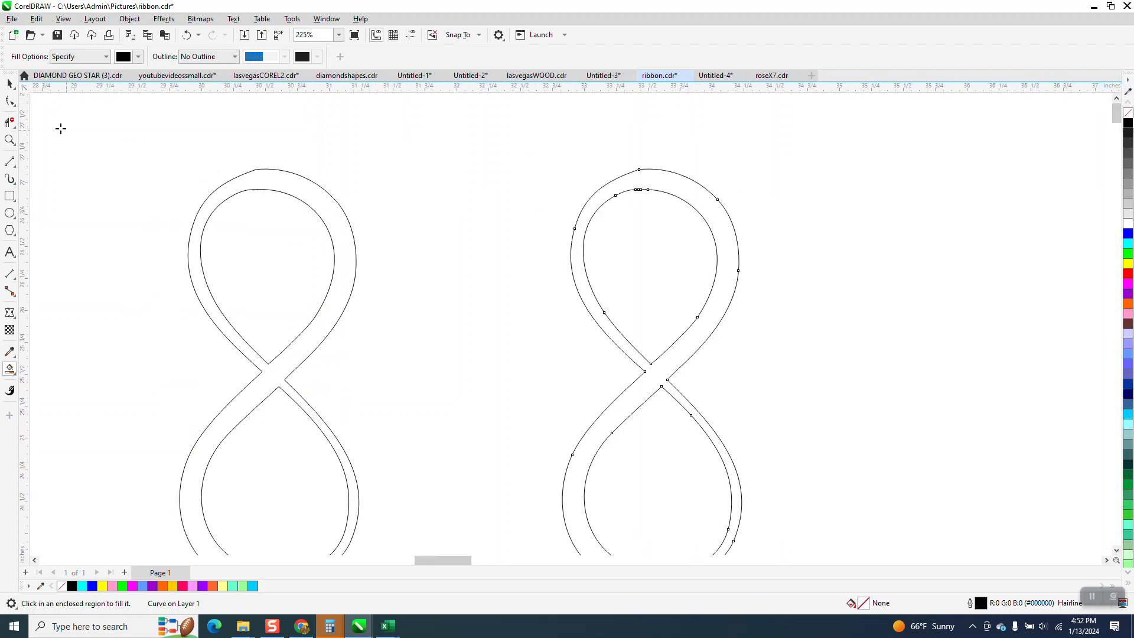
Step: Smooth the joins at the top of the new ribbon's upper loop with the Smooth tool, using a 1-inch nib
{"action": "left_click", "coordinate": [16, 107]}
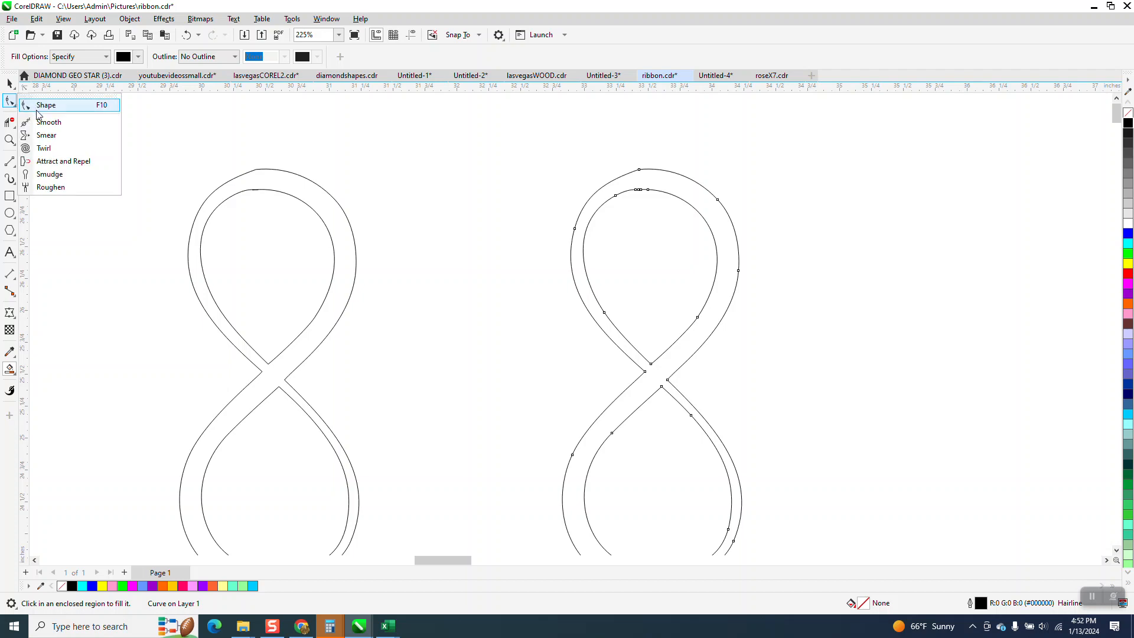
{"action": "left_click", "coordinate": [38, 117]}
{"action": "left_click", "coordinate": [37, 56]}
{"action": "type", "text": "1"}
{"action": "key", "text": "Return"}
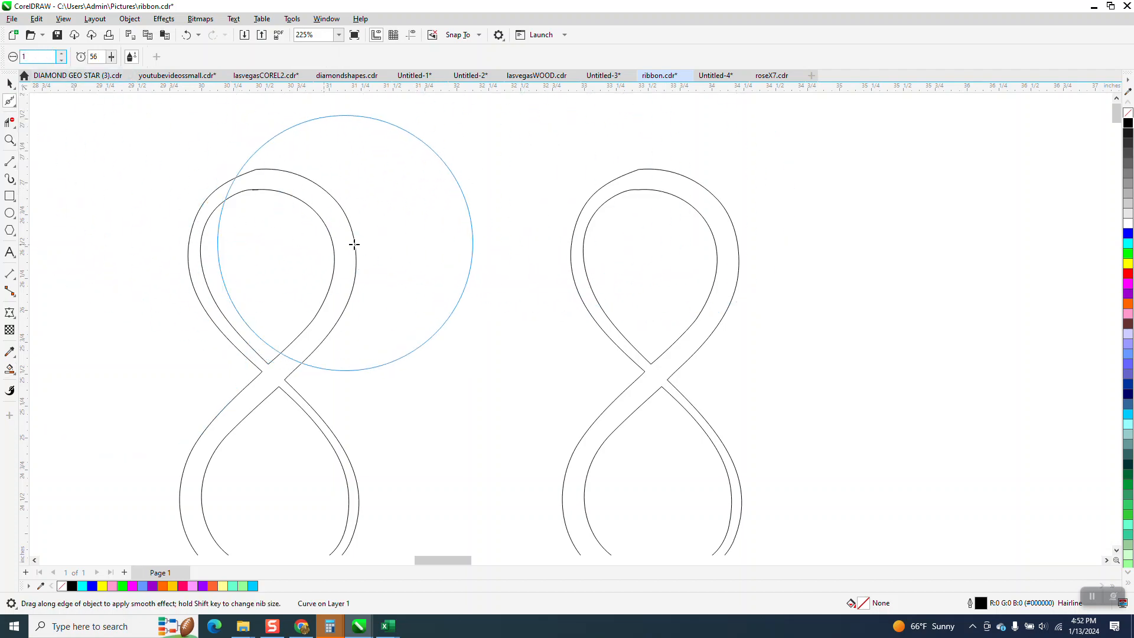
{"action": "mouse_move", "coordinate": [635, 207]}
{"action": "left_mouse_down"}
{"action": "mouse_move", "coordinate": [664, 172]}
{"action": "mouse_move", "coordinate": [636, 171]}
{"action": "mouse_move", "coordinate": [648, 183]}
{"action": "left_mouse_up"}
{"action": "mouse_move", "coordinate": [665, 185]}
{"action": "left_mouse_down"}
{"action": "mouse_move", "coordinate": [699, 236]}
{"action": "mouse_move", "coordinate": [682, 287]}
{"action": "left_mouse_up"}
Step: Smooth the remaining uneven edges around the new ribbon's lower loop with the same 1-inch nib, undoing an unwanted stroke
{"action": "scroll", "coordinate": [537, 197], "scroll_direction": "down", "scroll_amount": 3}
{"action": "mouse_move", "coordinate": [653, 395]}
{"action": "left_mouse_down"}
{"action": "mouse_move", "coordinate": [663, 430]}
{"action": "mouse_move", "coordinate": [611, 463]}
{"action": "mouse_move", "coordinate": [656, 434]}
{"action": "mouse_move", "coordinate": [621, 452]}
{"action": "mouse_move", "coordinate": [601, 443]}
{"action": "mouse_move", "coordinate": [575, 398]}
{"action": "mouse_move", "coordinate": [676, 251]}
{"action": "mouse_move", "coordinate": [664, 167]}
{"action": "mouse_move", "coordinate": [579, 196]}
{"action": "mouse_move", "coordinate": [654, 414]}
{"action": "mouse_move", "coordinate": [566, 449]}
{"action": "left_mouse_up"}
{"action": "left_click", "coordinate": [187, 34]}
{"action": "mouse_move", "coordinate": [642, 361]}
{"action": "left_mouse_down"}
{"action": "mouse_move", "coordinate": [632, 451]}
{"action": "mouse_move", "coordinate": [565, 413]}
{"action": "mouse_move", "coordinate": [587, 326]}
{"action": "mouse_move", "coordinate": [583, 195]}
{"action": "mouse_move", "coordinate": [614, 188]}
{"action": "mouse_move", "coordinate": [653, 222]}
{"action": "mouse_move", "coordinate": [666, 268]}
{"action": "left_mouse_up"}
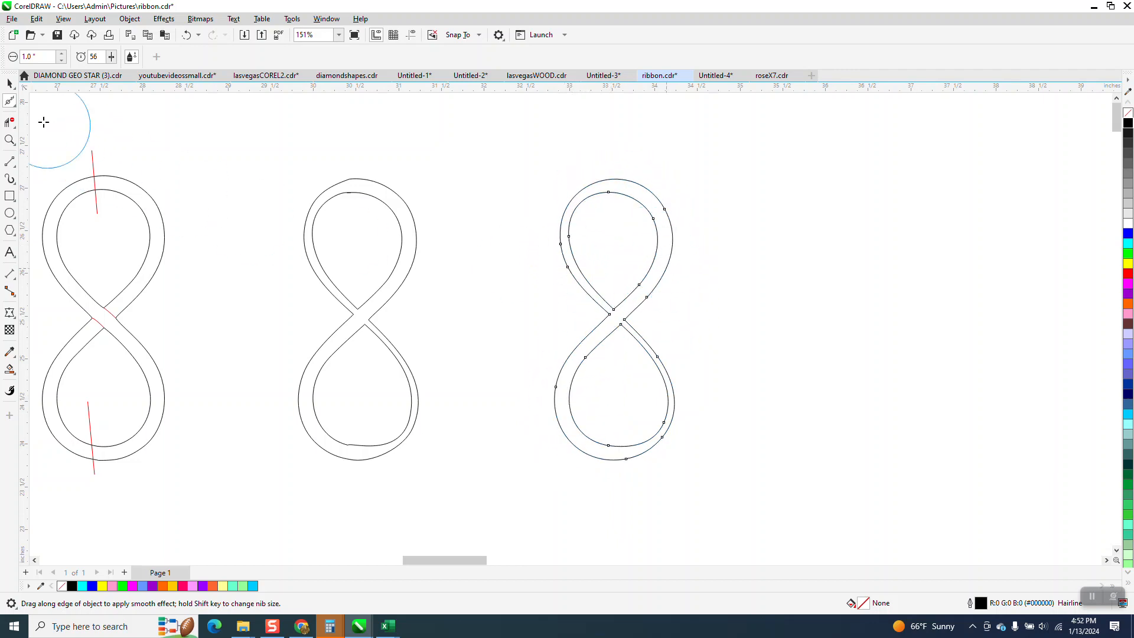
{"action": "left_click", "coordinate": [9, 83]}
{"action": "scroll", "coordinate": [372, 236], "scroll_direction": "down", "scroll_amount": 1}
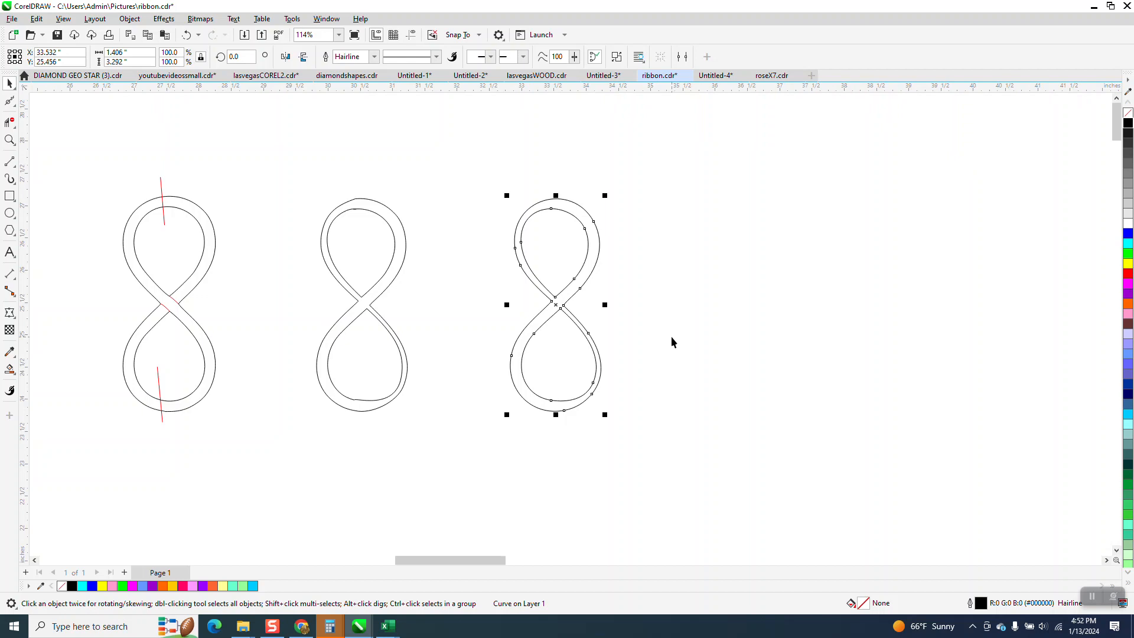
{"action": "left_click", "coordinate": [649, 339]}
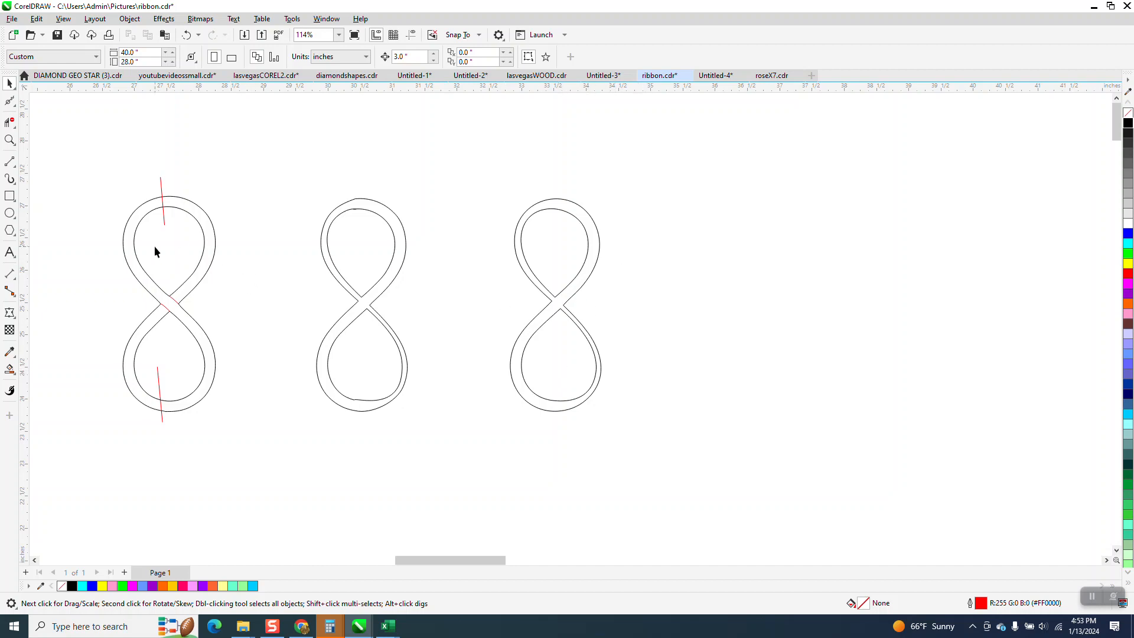
Step: Smart Fill the smoothed ribbon, place the resulting shape beside it, and give it no fill and a black outline
{"action": "left_click", "coordinate": [9, 369]}
{"action": "left_click", "coordinate": [560, 304]}
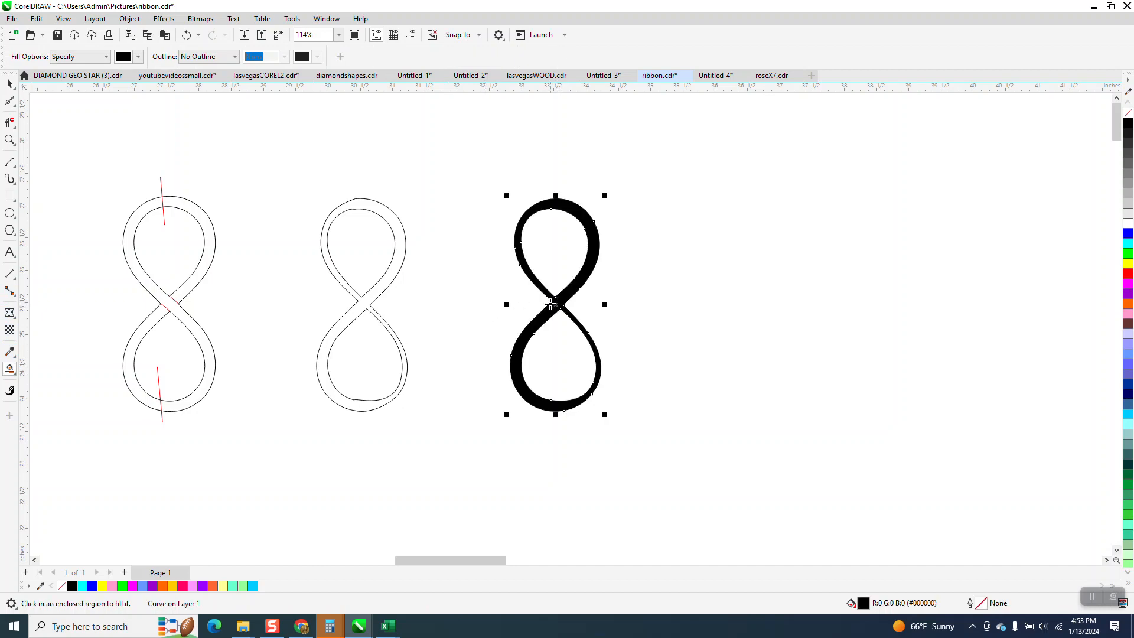
{"action": "key", "text": "Right"}
{"action": "scroll", "coordinate": [319, 281], "scroll_direction": "down", "scroll_amount": 1}
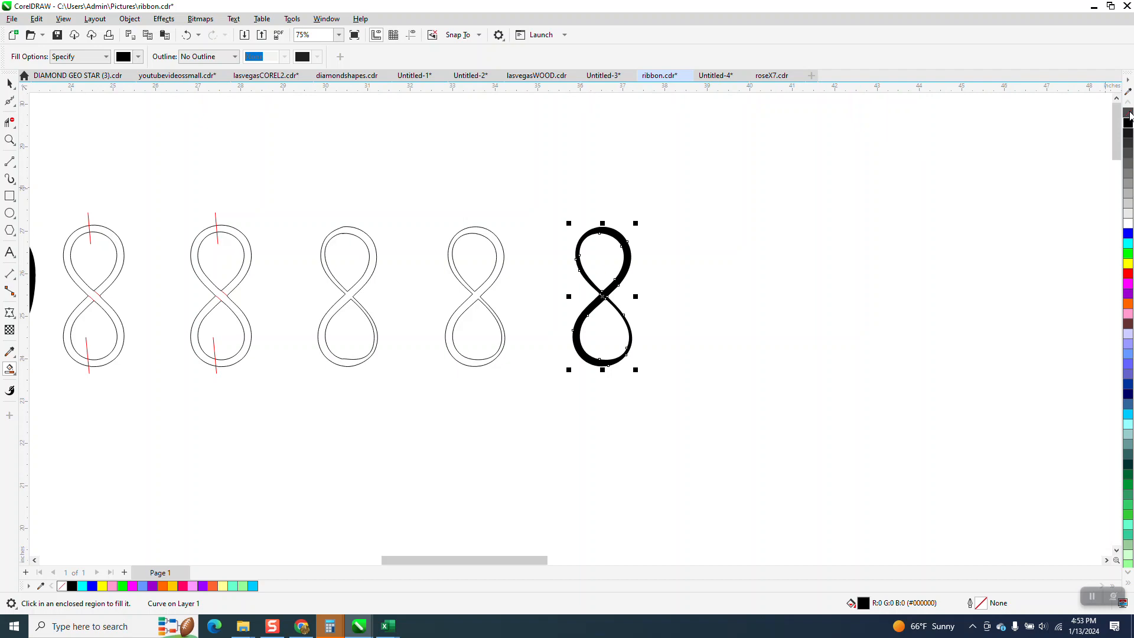
{"action": "left_click", "coordinate": [1128, 113]}
{"action": "right_click", "coordinate": [1128, 123]}
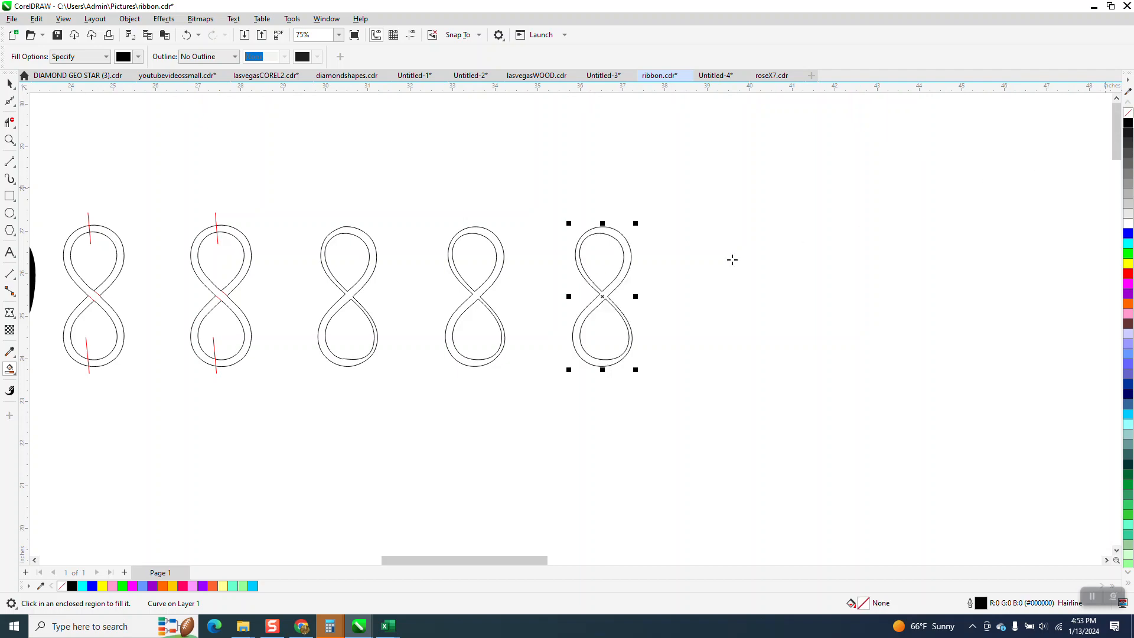
Step: Draw 2-point lines across the newest ribbon's crossing, joining the corner nodes to close the narrow strand's open edges
{"action": "left_click", "coordinate": [10, 140]}
{"action": "left_click_drag", "start_coordinate": [549, 238], "coordinate": [729, 397]}
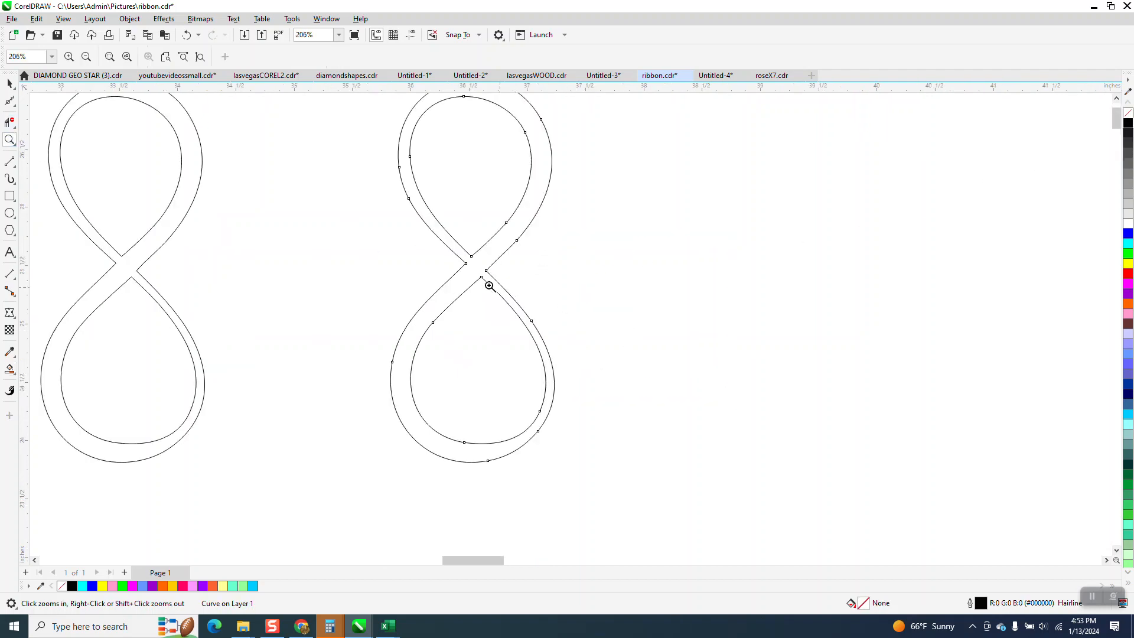
{"action": "left_click_drag", "start_coordinate": [453, 241], "coordinate": [531, 323]}
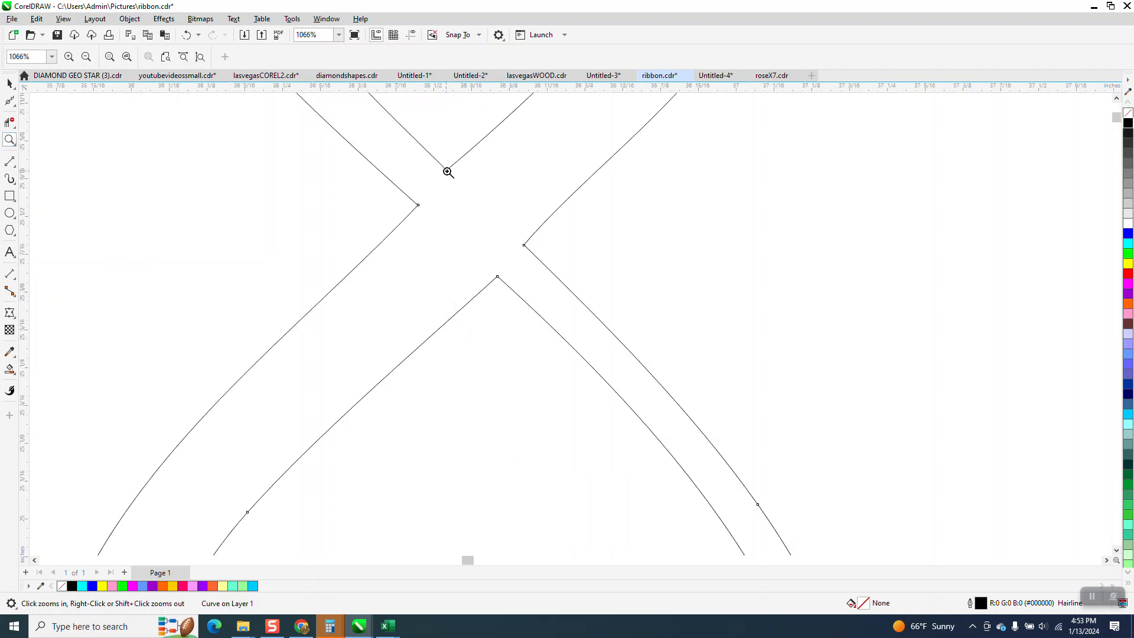
{"action": "left_click", "coordinate": [16, 168]}
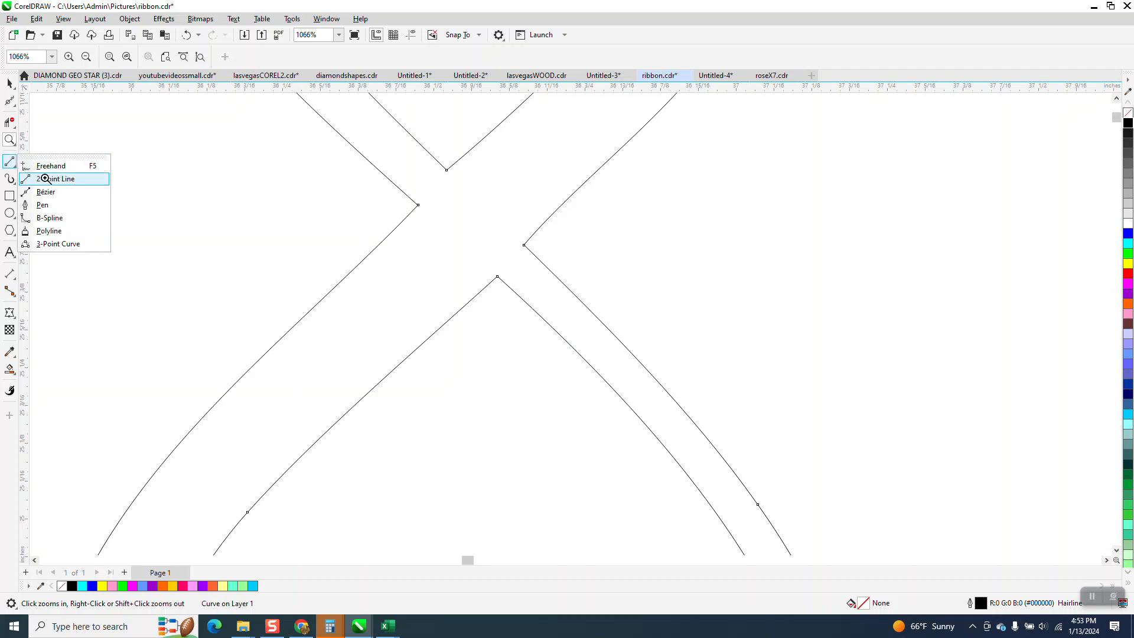
{"action": "left_click", "coordinate": [45, 177]}
{"action": "left_click_drag", "start_coordinate": [497, 277], "coordinate": [418, 205]}
{"action": "scroll", "coordinate": [444, 234], "scroll_direction": "down", "scroll_amount": 3}
{"action": "scroll", "coordinate": [447, 238], "scroll_direction": "down", "scroll_amount": 4}
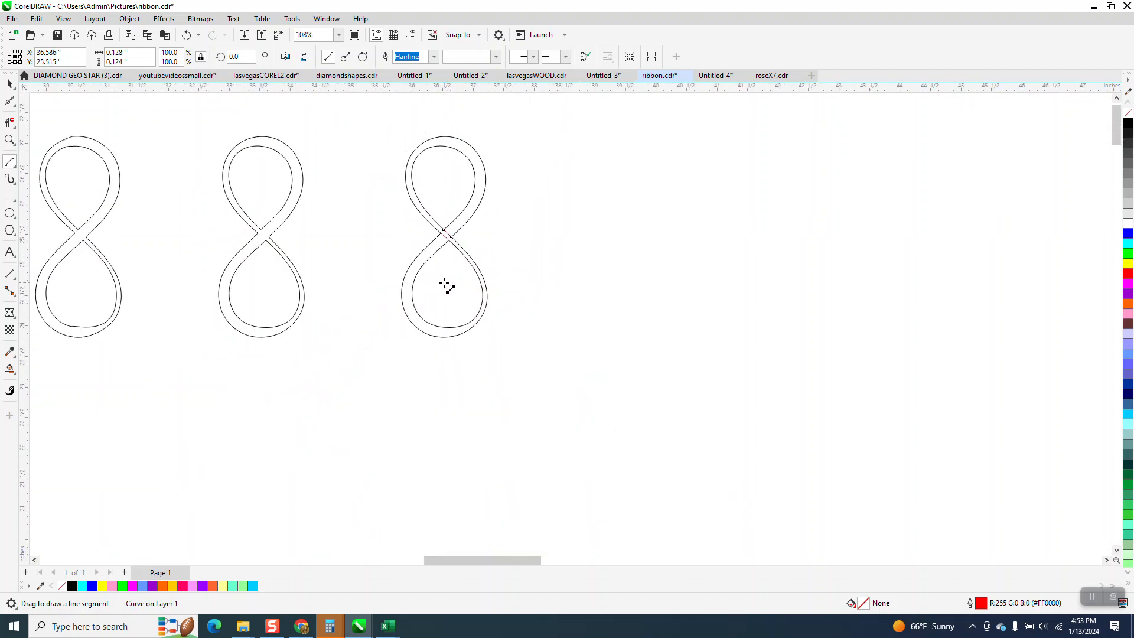
Step: Draw short dividing lines across the ribbon band at the top of the upper loop and the bottom of the lower loop
{"action": "left_click_drag", "start_coordinate": [438, 114], "coordinate": [434, 159]}
{"action": "left_click_drag", "start_coordinate": [446, 302], "coordinate": [444, 363]}
{"action": "left_click", "coordinate": [10, 83]}
{"action": "left_click", "coordinate": [444, 353]}
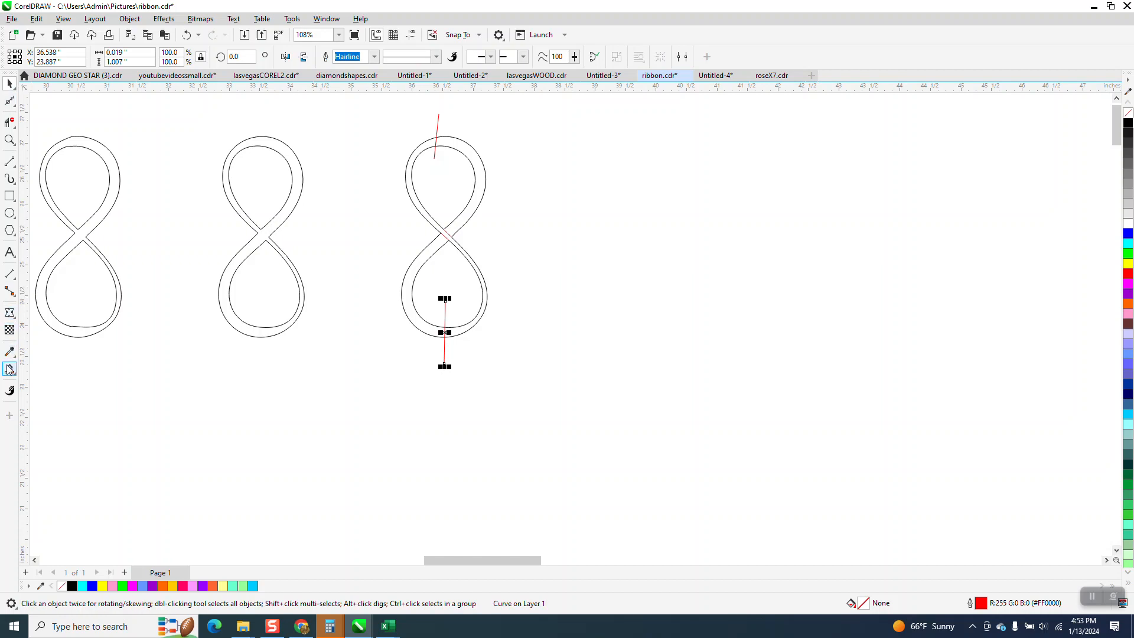
Step: Smart Fill the lower-left section, upper-right section and S-shaped strand in black, moving each new piece into an empty spot beside the outline
{"action": "key", "text": "s"}
{"action": "left_click", "coordinate": [440, 242]}
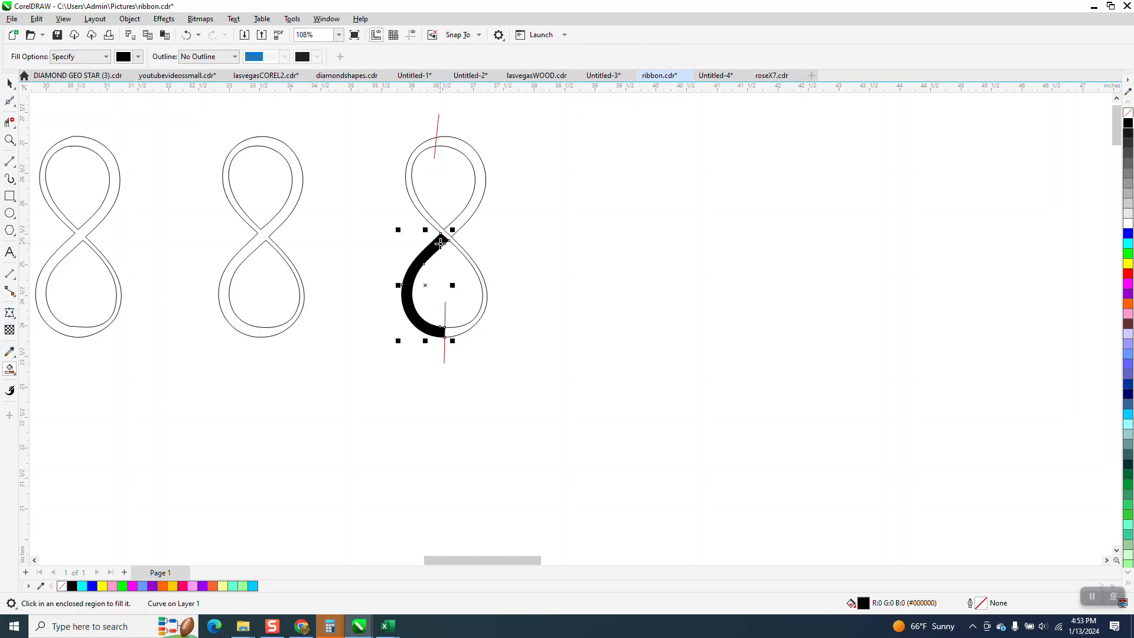
{"action": "key", "text": "Right"}
{"action": "left_click", "coordinate": [479, 183]}
{"action": "key", "text": "Right"}
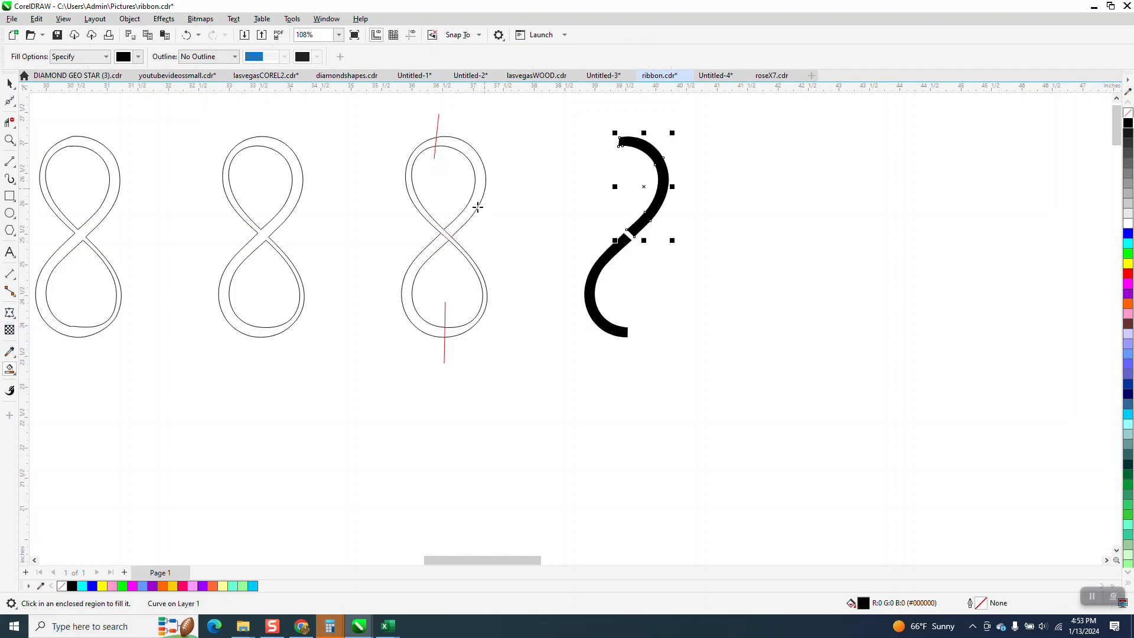
{"action": "left_click", "coordinate": [457, 329]}
{"action": "key", "text": "Right"}
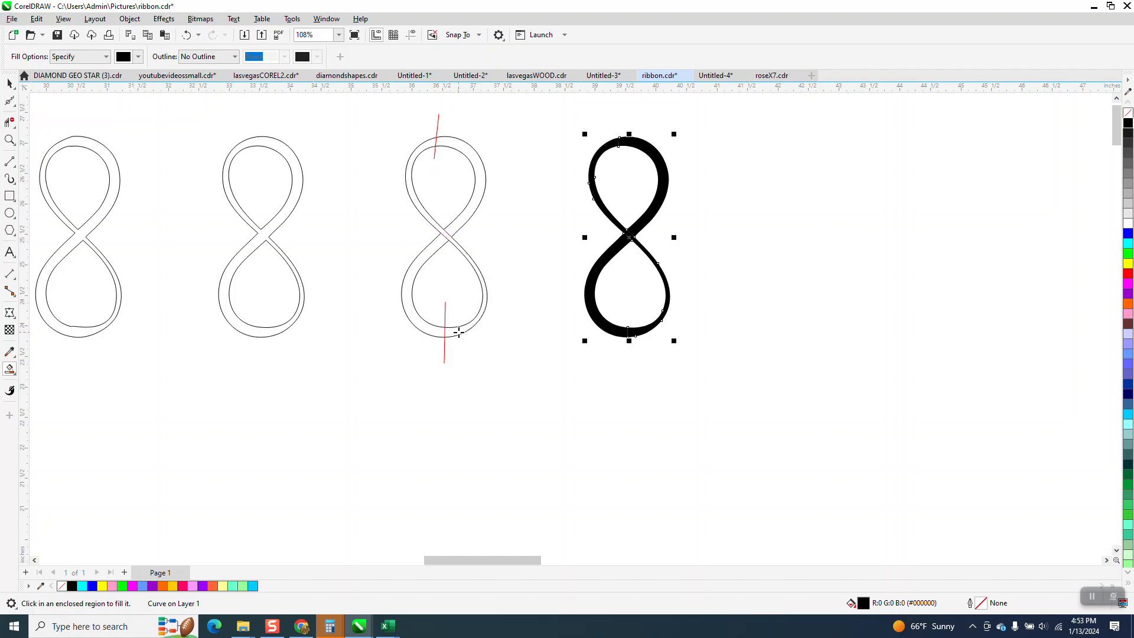
Step: Recolor the three filled ribbon sections cyan and place a duplicate of the set beside them
{"action": "left_click", "coordinate": [10, 83]}
{"action": "left_click_drag", "start_coordinate": [561, 115], "coordinate": [772, 394]}
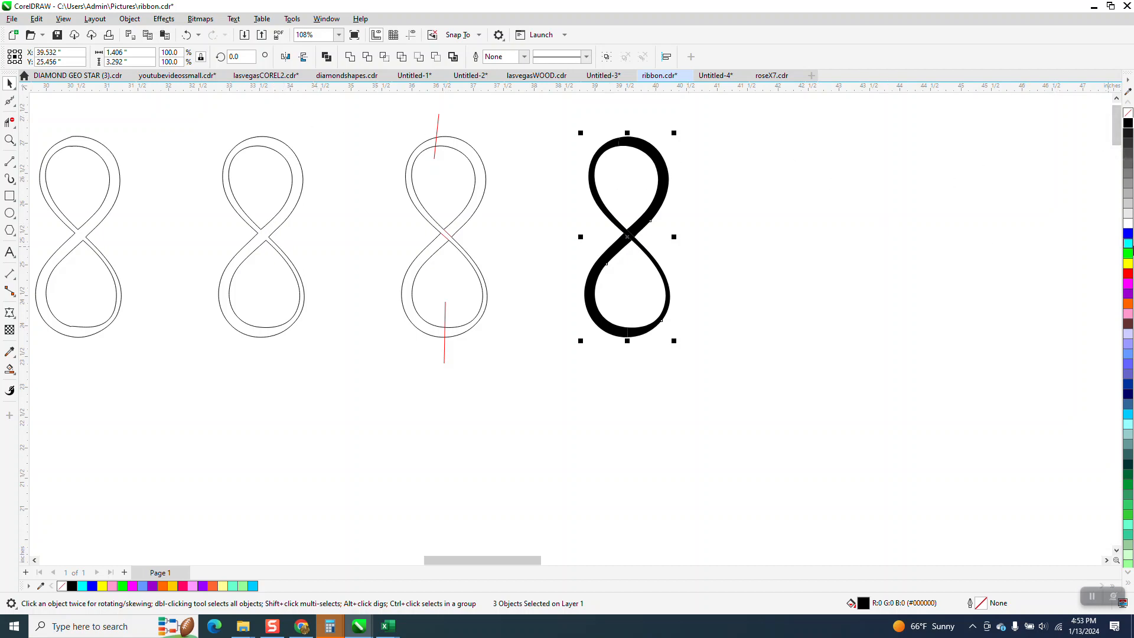
{"action": "left_click", "coordinate": [1128, 245]}
{"action": "scroll", "coordinate": [785, 240], "scroll_direction": "down", "scroll_amount": 1}
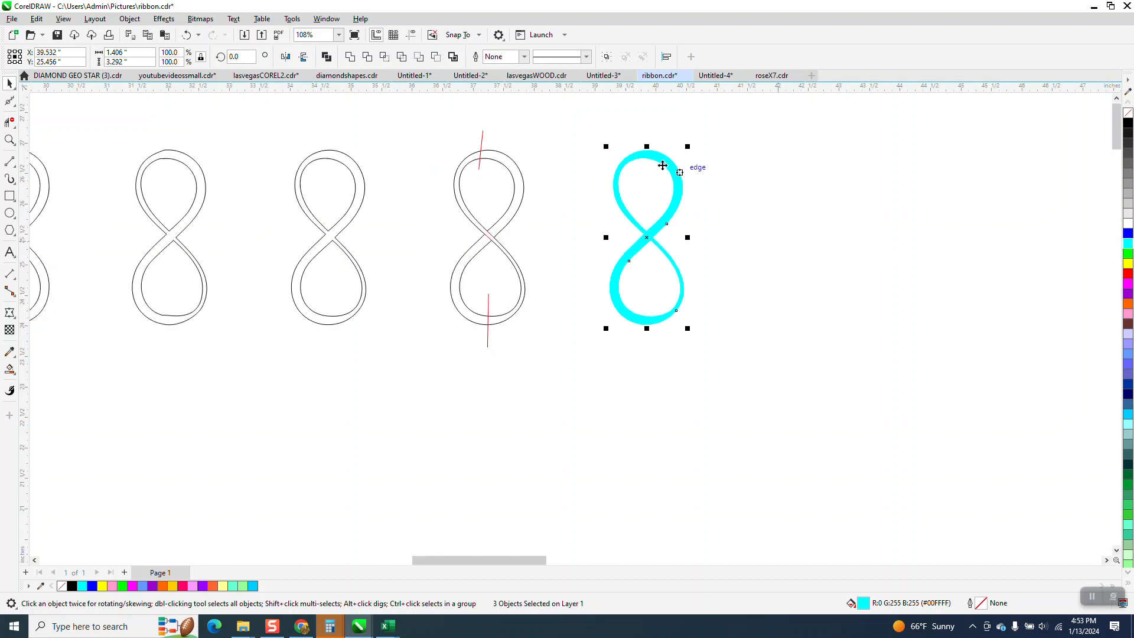
{"action": "left_click_drag", "start_coordinate": [552, 135], "coordinate": [792, 358]}
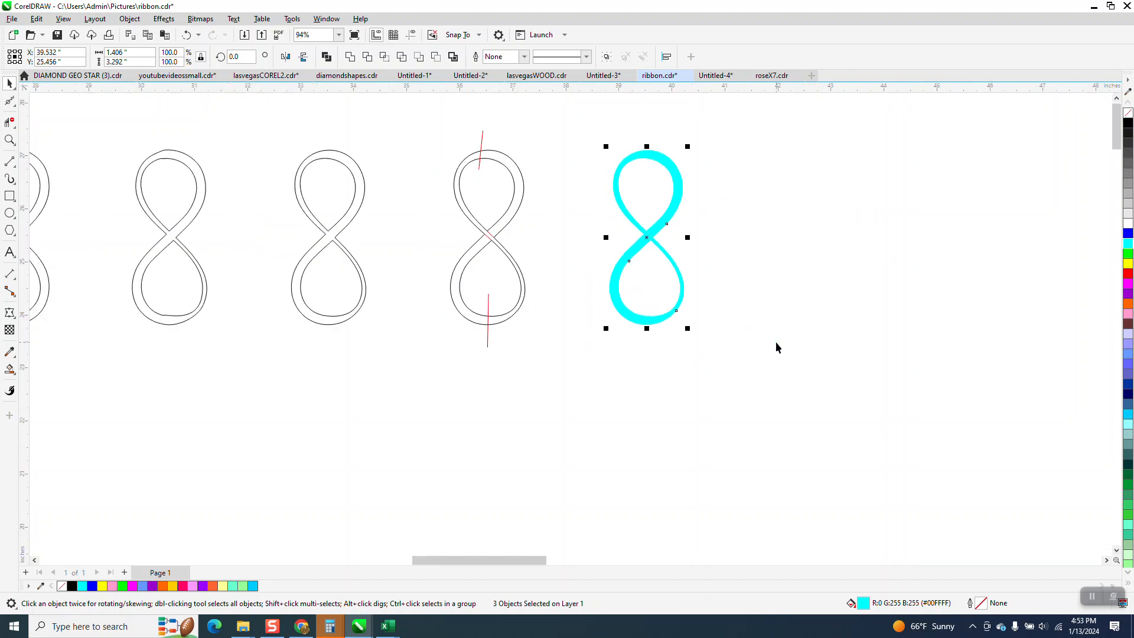
{"action": "key", "text": "ctrl+d"}
{"action": "left_click", "coordinate": [721, 331]}
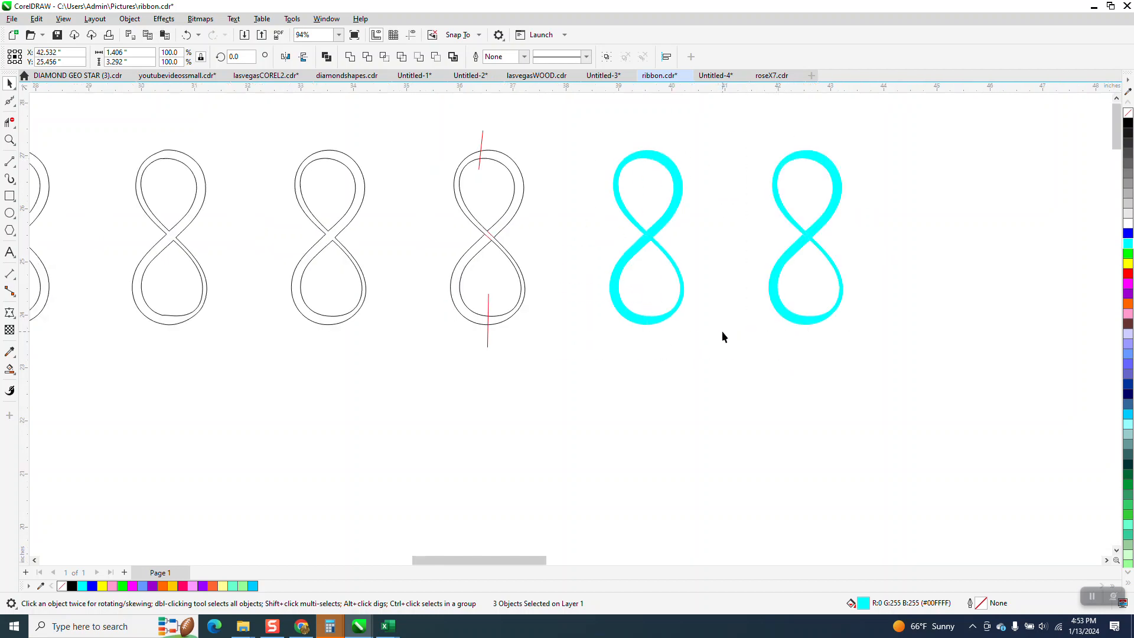
Step: Apply a cyan-to-black fountain fill to the first cyan ribbon's lower-left section, darkening toward the crossing and starting close to it
{"action": "left_click", "coordinate": [632, 255]}
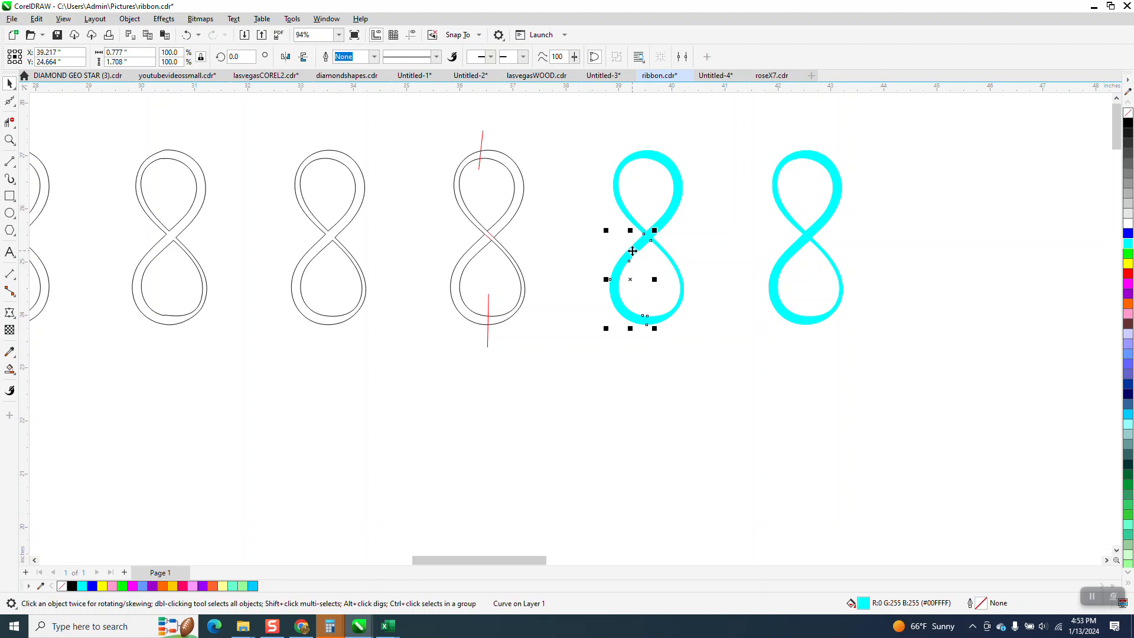
{"action": "left_click", "coordinate": [17, 375]}
{"action": "left_click", "coordinate": [49, 376]}
{"action": "key", "text": "z"}
{"action": "left_click_drag", "start_coordinate": [592, 127], "coordinate": [975, 376]}
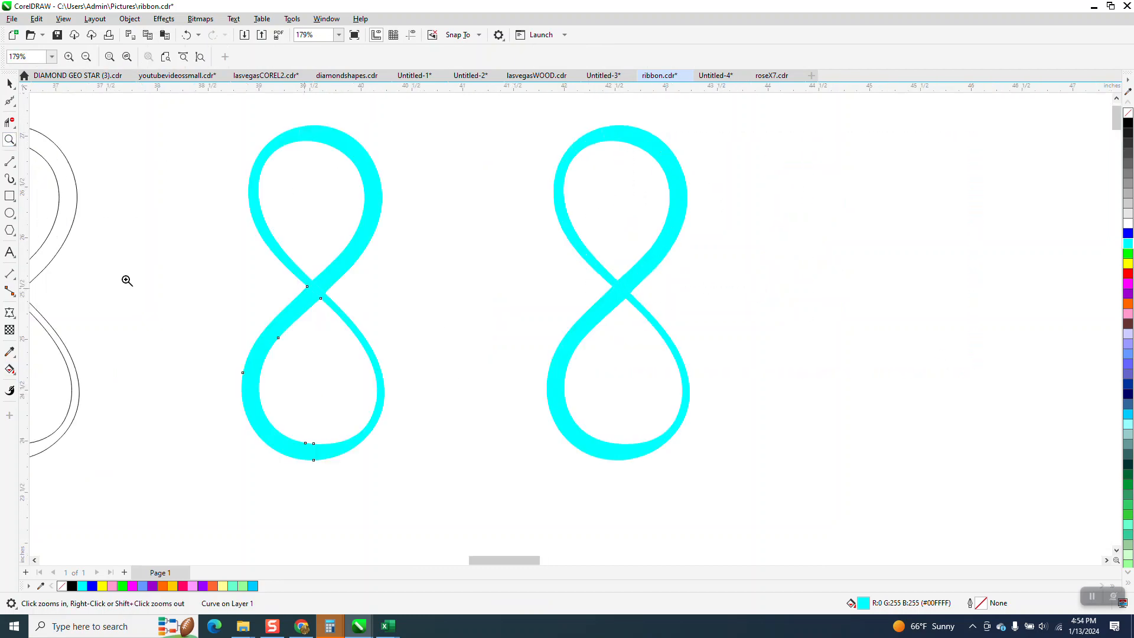
{"action": "left_click", "coordinate": [14, 372]}
{"action": "left_click_drag", "start_coordinate": [252, 369], "coordinate": [324, 282]}
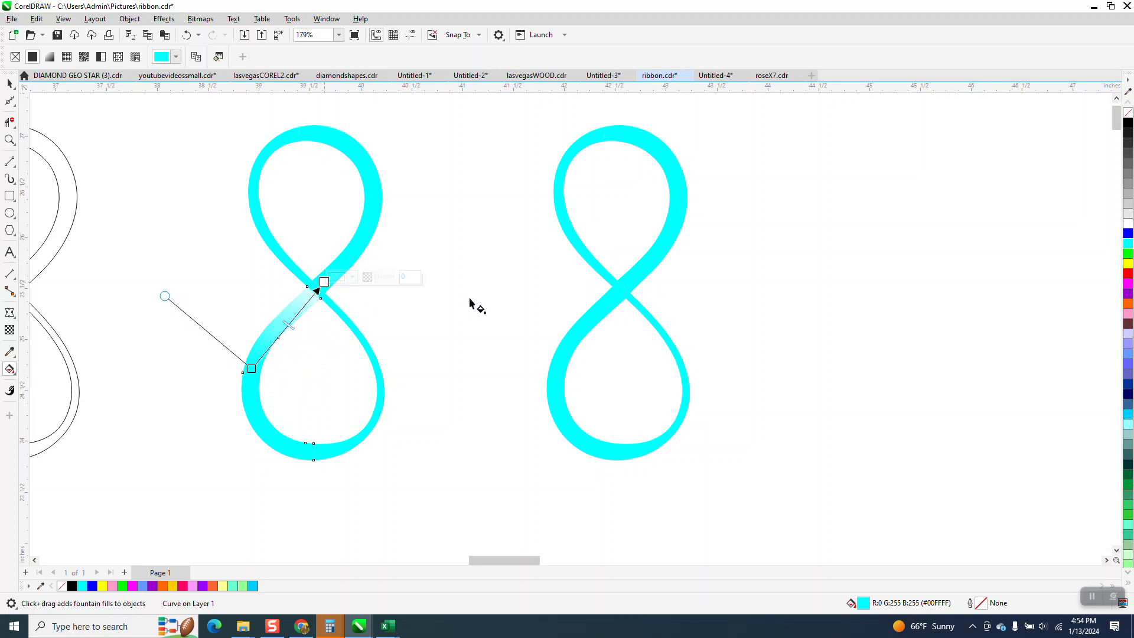
{"action": "left_click_drag", "start_coordinate": [1128, 123], "coordinate": [325, 282]}
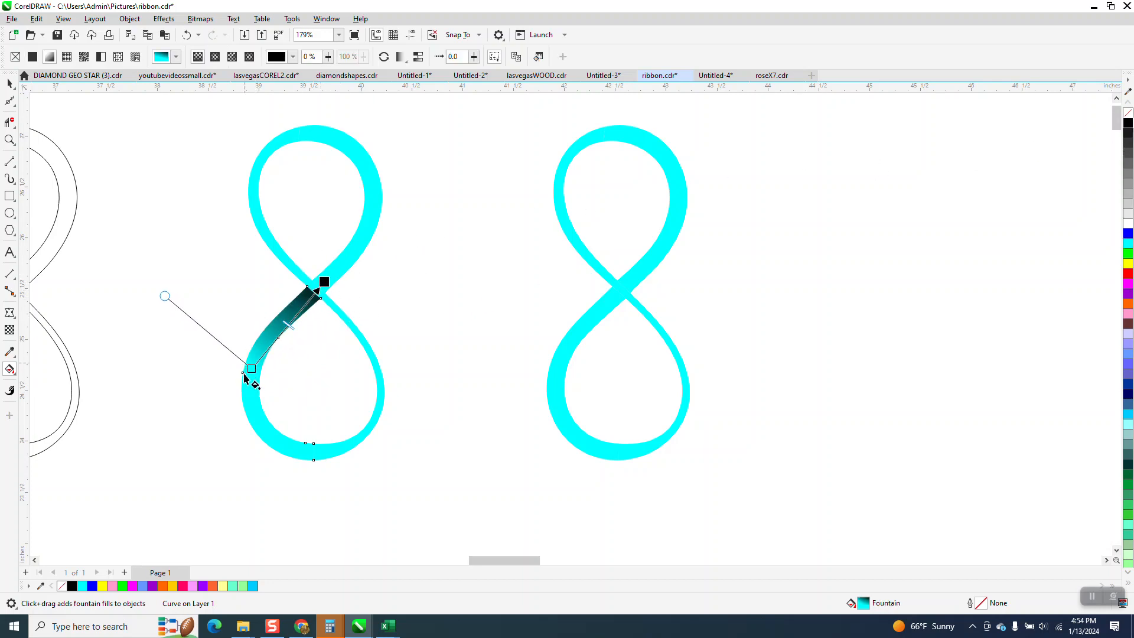
{"action": "left_click_drag", "start_coordinate": [251, 369], "coordinate": [277, 337]}
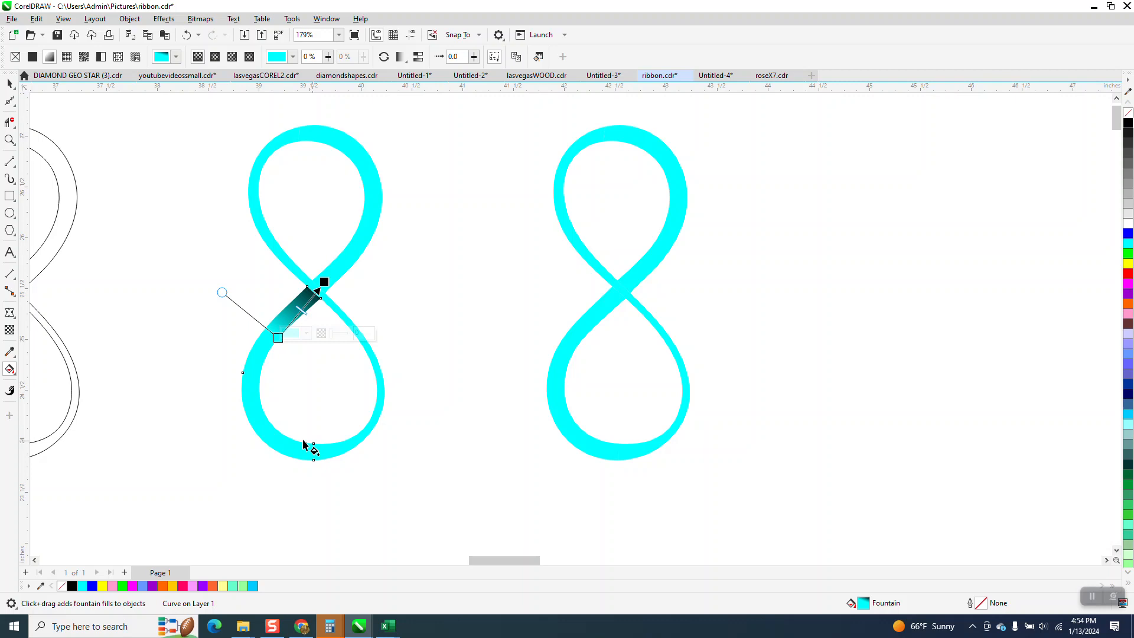
Step: Start the lower-left fill nearer the crossing and give the upper-right section a cyan-to-black fountain fill darkening toward the crossing
{"action": "left_click_drag", "start_coordinate": [276, 334], "coordinate": [275, 324]}
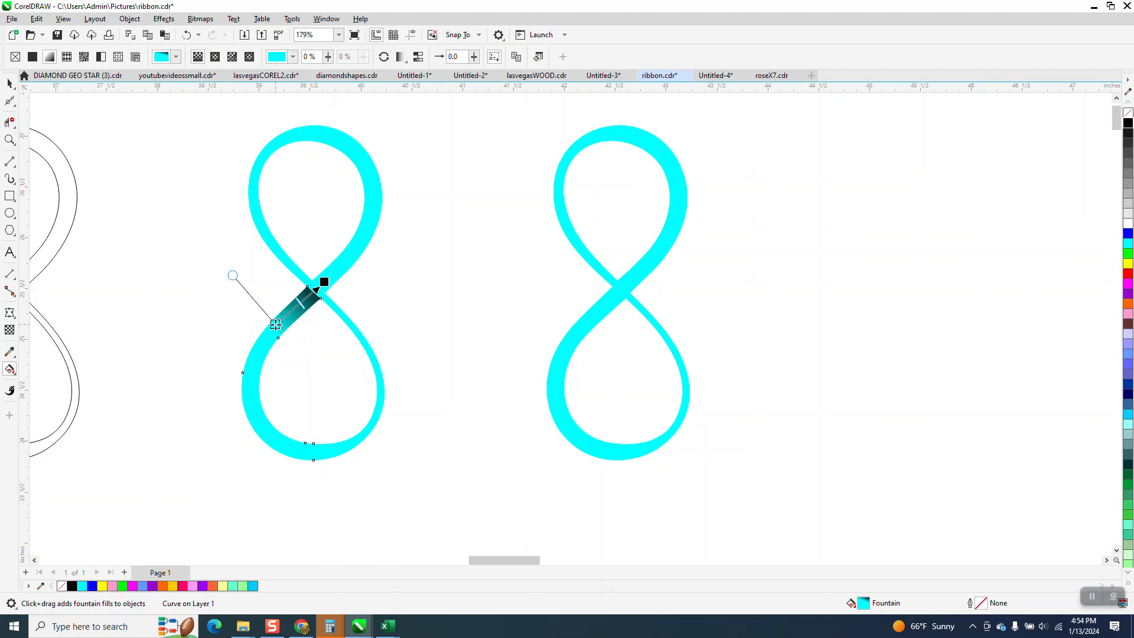
{"action": "left_click", "coordinate": [9, 84]}
{"action": "left_click", "coordinate": [329, 277]}
{"action": "left_click", "coordinate": [11, 371]}
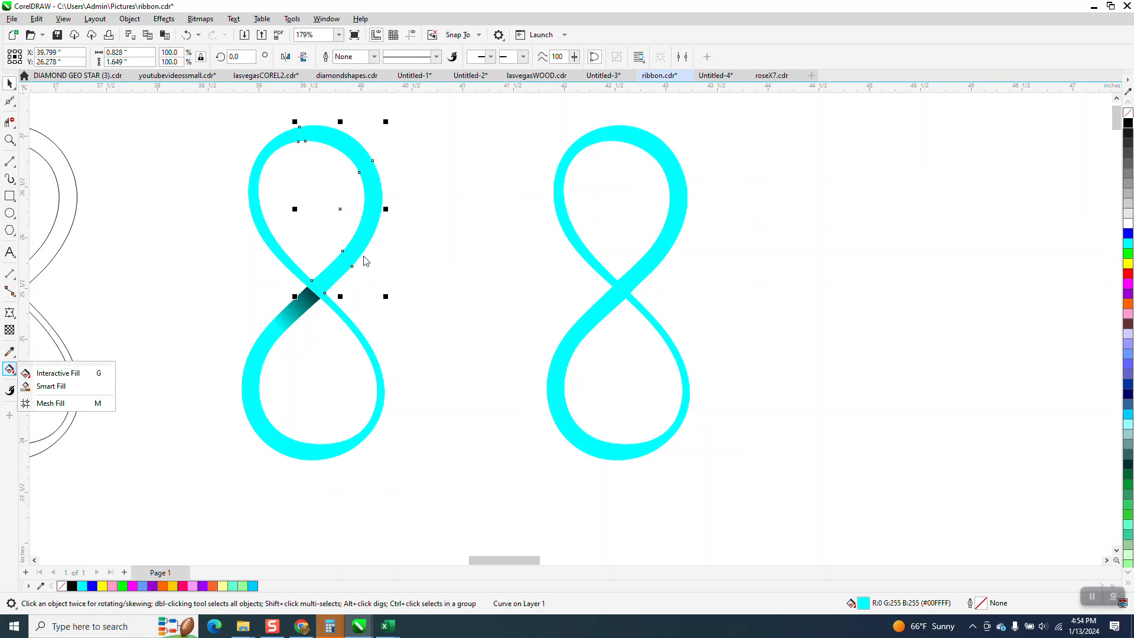
{"action": "left_click", "coordinate": [65, 378]}
{"action": "left_click_drag", "start_coordinate": [361, 241], "coordinate": [303, 304]}
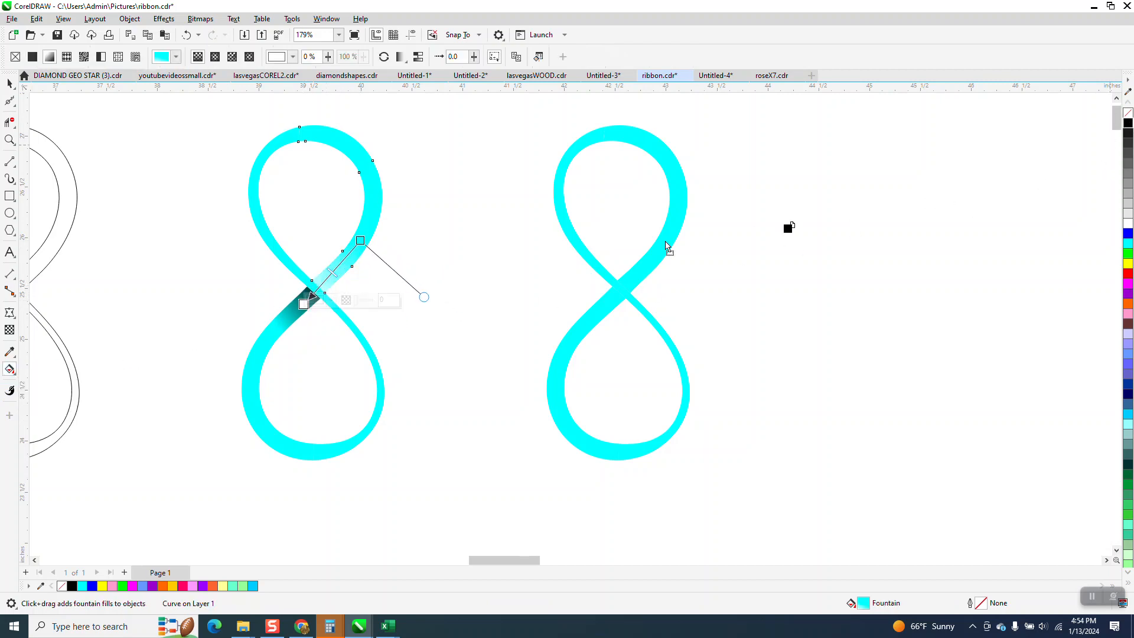
{"action": "left_click_drag", "start_coordinate": [314, 304], "coordinate": [303, 304]}
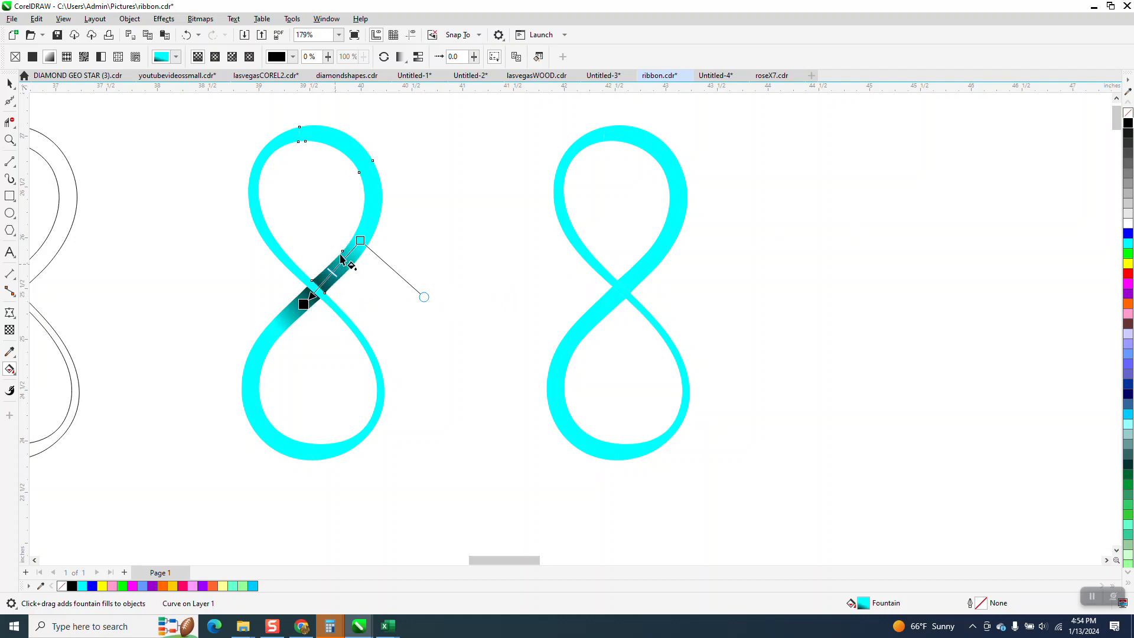
{"action": "mouse_move", "coordinate": [360, 240]}
{"action": "left_mouse_down"}
{"action": "mouse_move", "coordinate": [353, 253]}
{"action": "mouse_move", "coordinate": [379, 172]}
{"action": "mouse_move", "coordinate": [337, 145]}
{"action": "mouse_move", "coordinate": [371, 199]}
{"action": "mouse_move", "coordinate": [353, 256]}
{"action": "left_mouse_up"}
{"action": "left_click", "coordinate": [235, 245]}
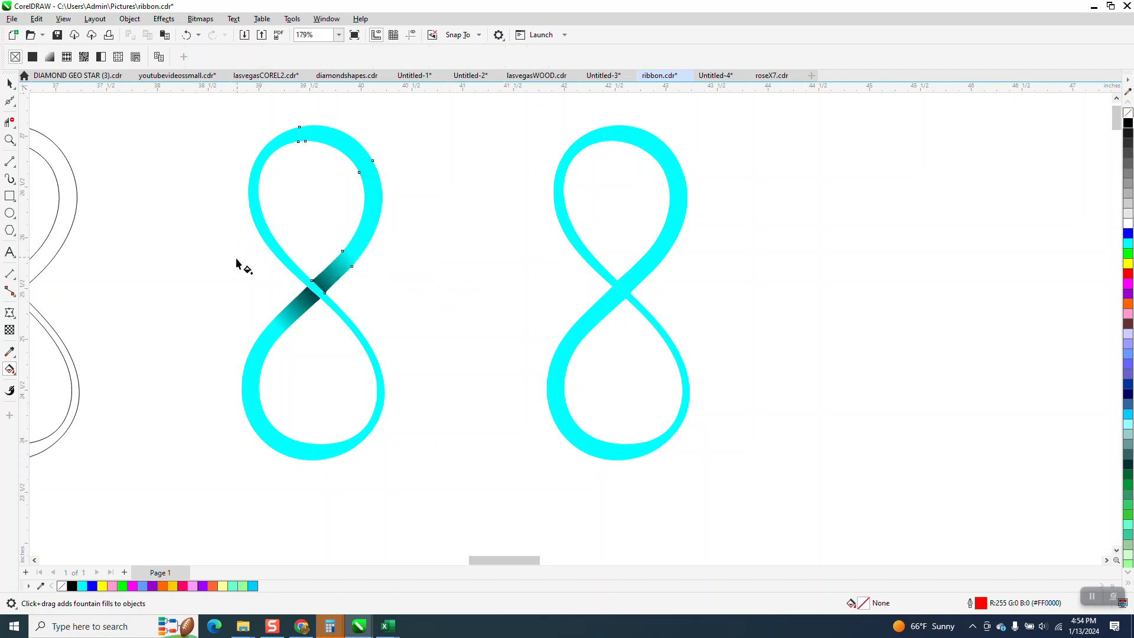
Step: Try to move the shaded upper-right section 3 inches right onto the plain cyan duplicate
{"action": "scroll", "coordinate": [236, 260], "scroll_direction": "down", "scroll_amount": 1}
{"action": "scroll", "coordinate": [402, 285], "scroll_direction": "down", "scroll_amount": 1}
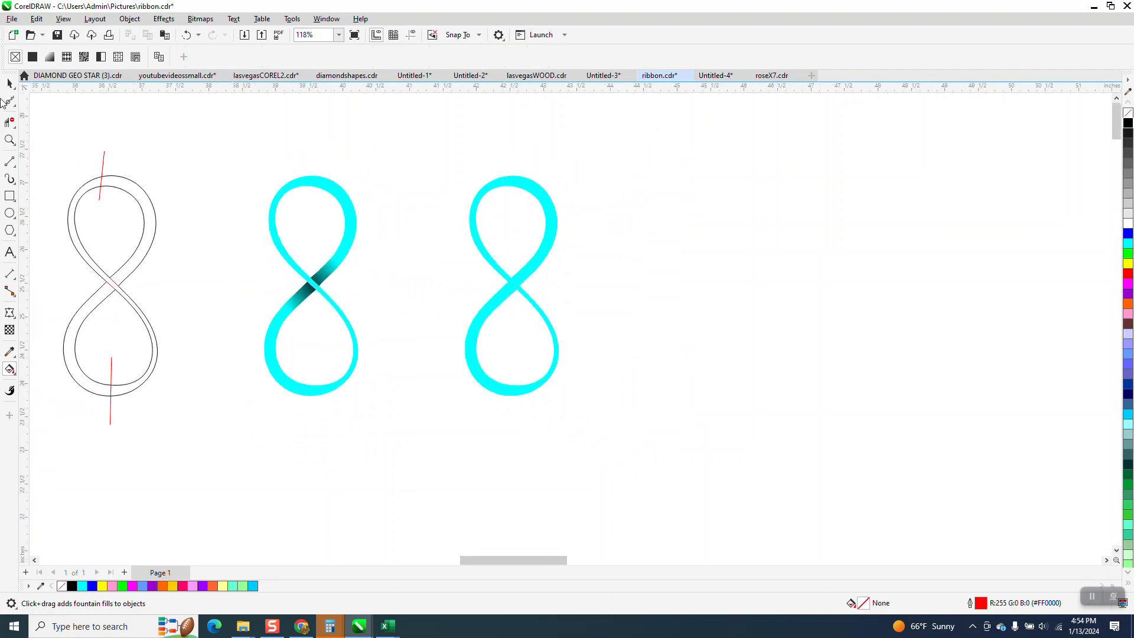
{"action": "left_click", "coordinate": [10, 83]}
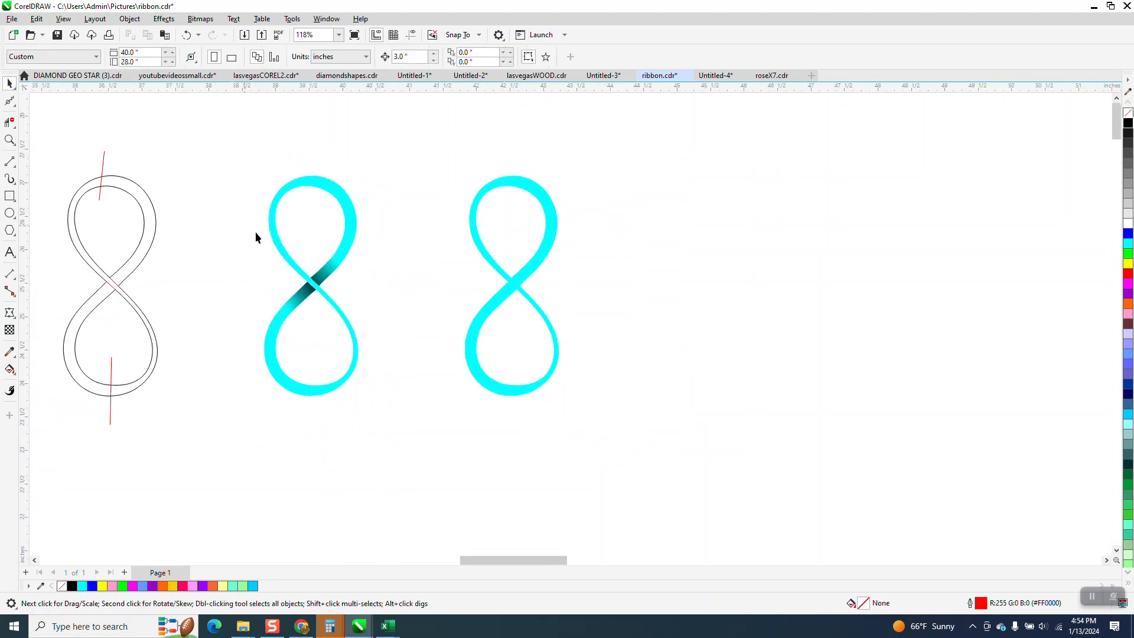
{"action": "left_click", "coordinate": [332, 270]}
{"action": "key", "text": "Right"}
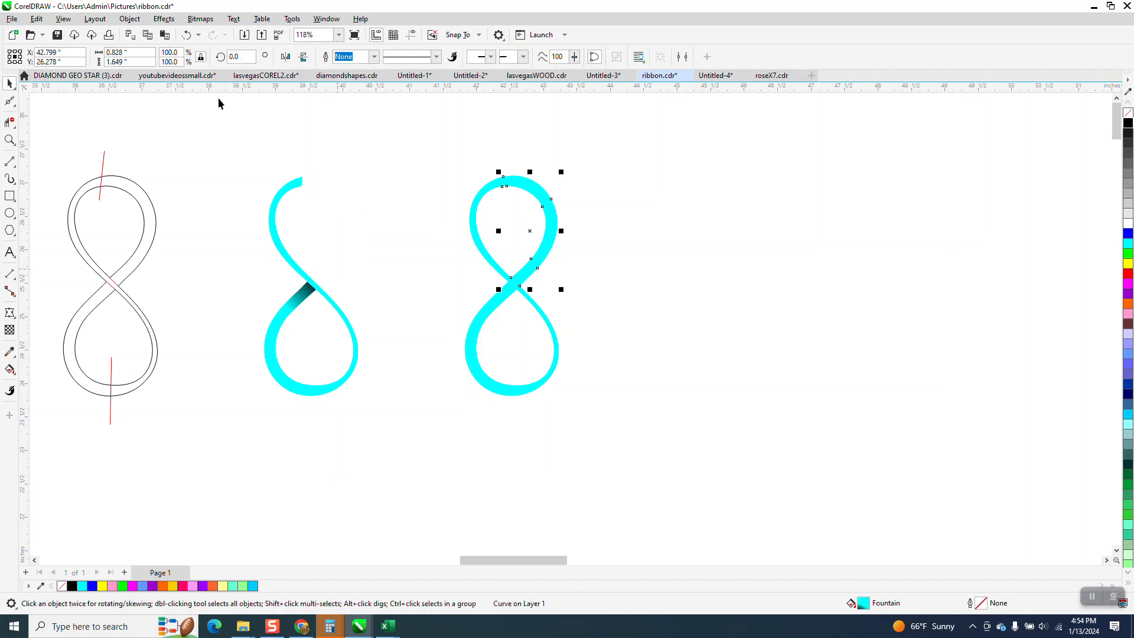
{"action": "key", "text": "Left"}
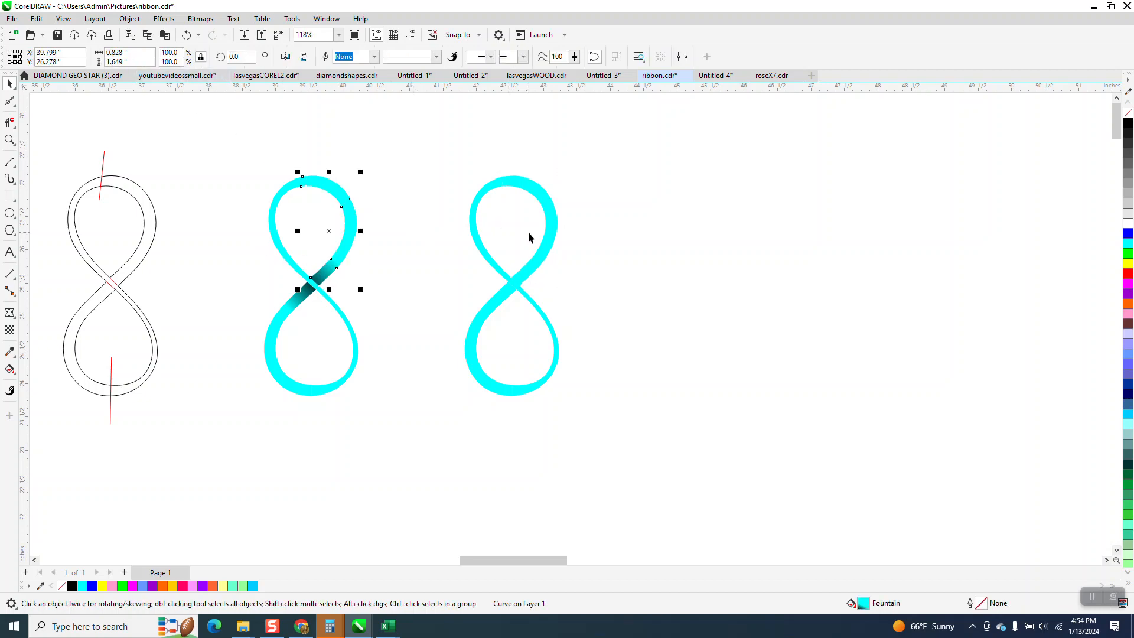
Step: Send all three pieces of the plain cyan ribbon duplicate to the back of the page
{"action": "left_click", "coordinate": [478, 230]}
{"action": "left_click_drag", "start_coordinate": [426, 152], "coordinate": [683, 438]}
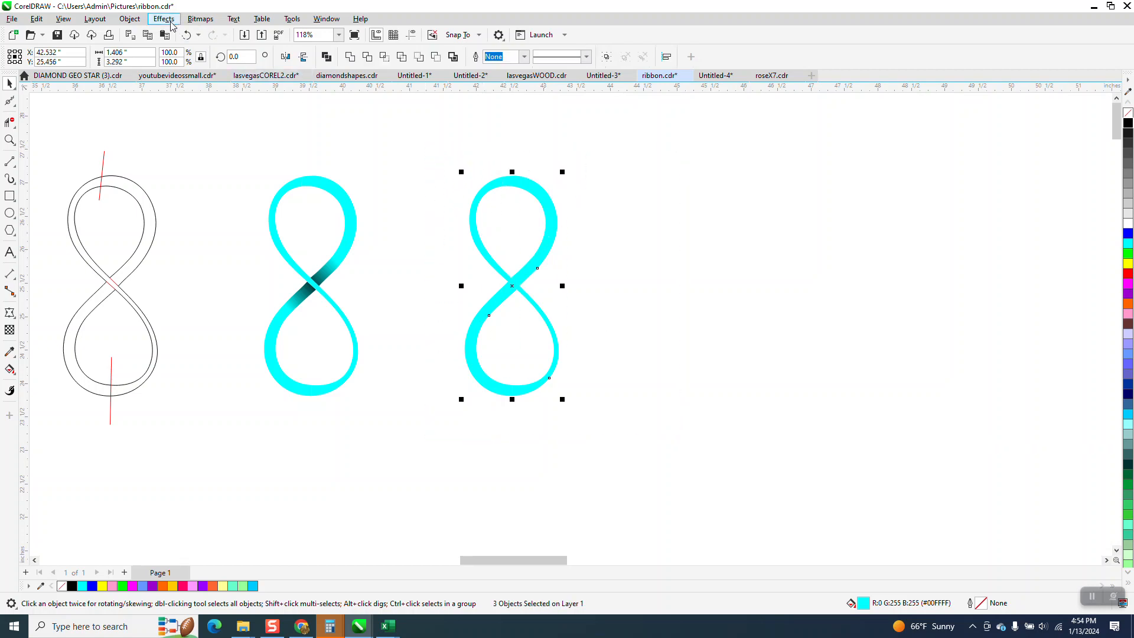
{"action": "left_click", "coordinate": [130, 19]}
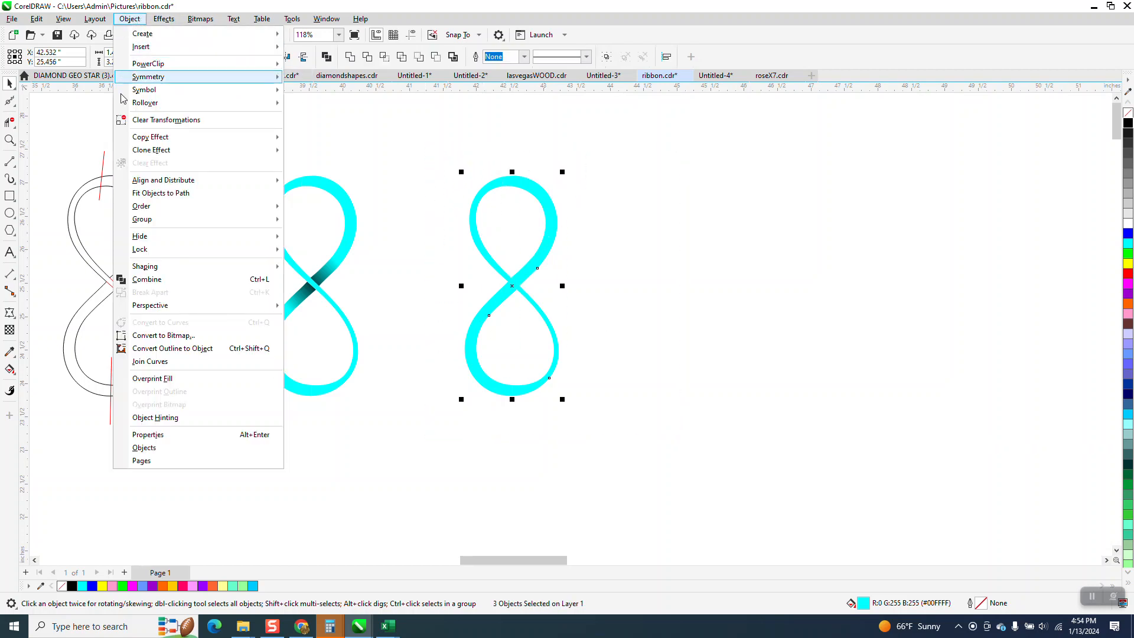
{"action": "mouse_move", "coordinate": [154, 211]}
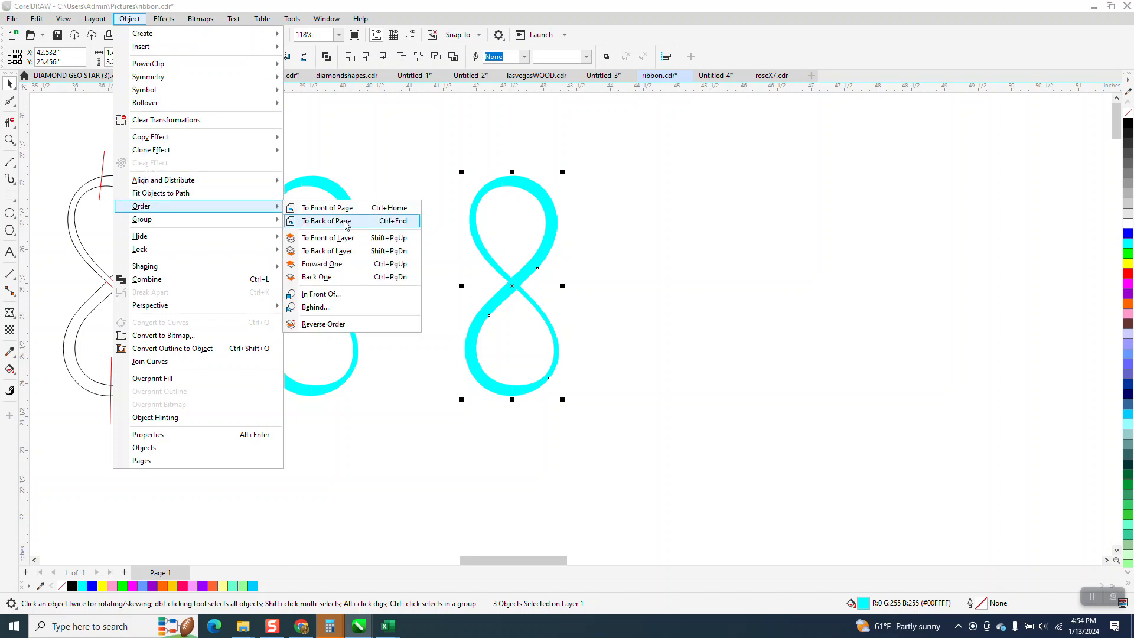
{"action": "left_click", "coordinate": [372, 220]}
Step: Move the shaded upper-right and lower-left sections 3 inches right onto the plain cyan duplicate
{"action": "left_click", "coordinate": [330, 273]}
{"action": "key", "text": "Right"}
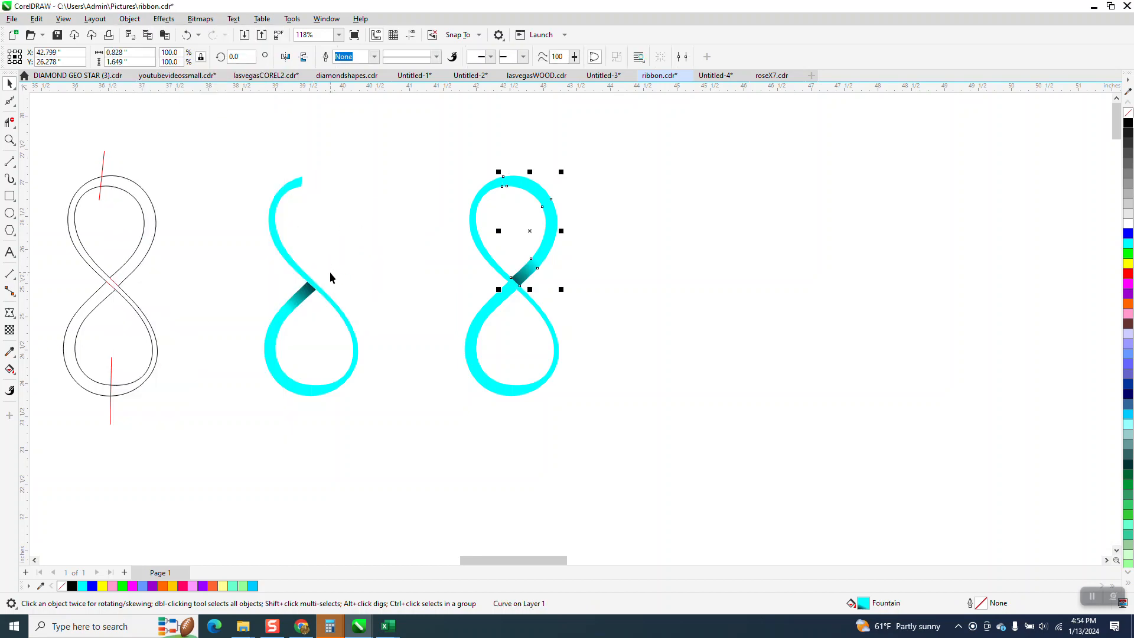
{"action": "left_click", "coordinate": [299, 298]}
{"action": "key", "text": "Right"}
{"action": "left_click", "coordinate": [385, 285]}
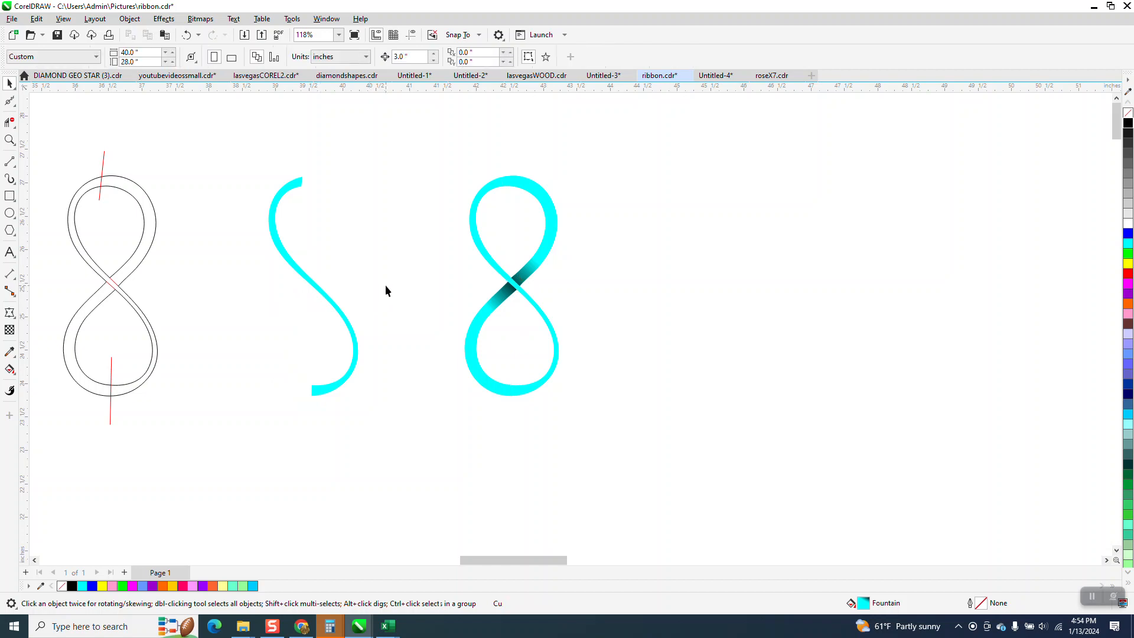
{"action": "left_click", "coordinate": [9, 140]}
{"action": "left_click_drag", "start_coordinate": [430, 166], "coordinate": [638, 452]}
{"action": "scroll", "coordinate": [576, 362], "scroll_direction": "down", "scroll_amount": 2}
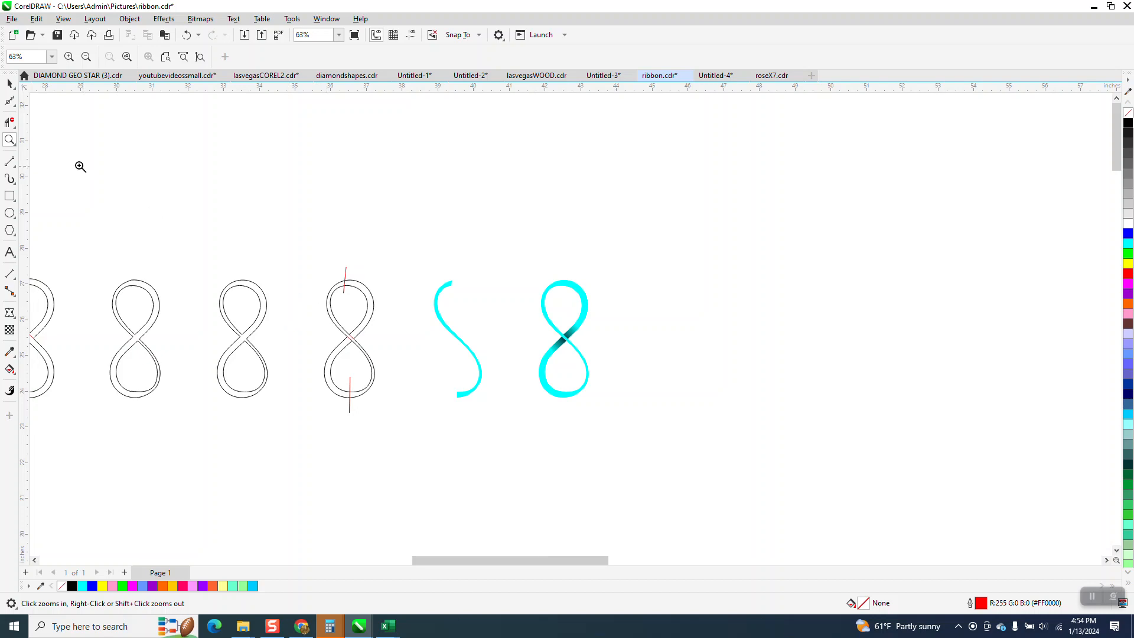
Step: Move the figure-eight outline without dividing lines 12 inches right, placing it beyond the shaded ribbon
{"action": "left_click", "coordinate": [9, 84]}
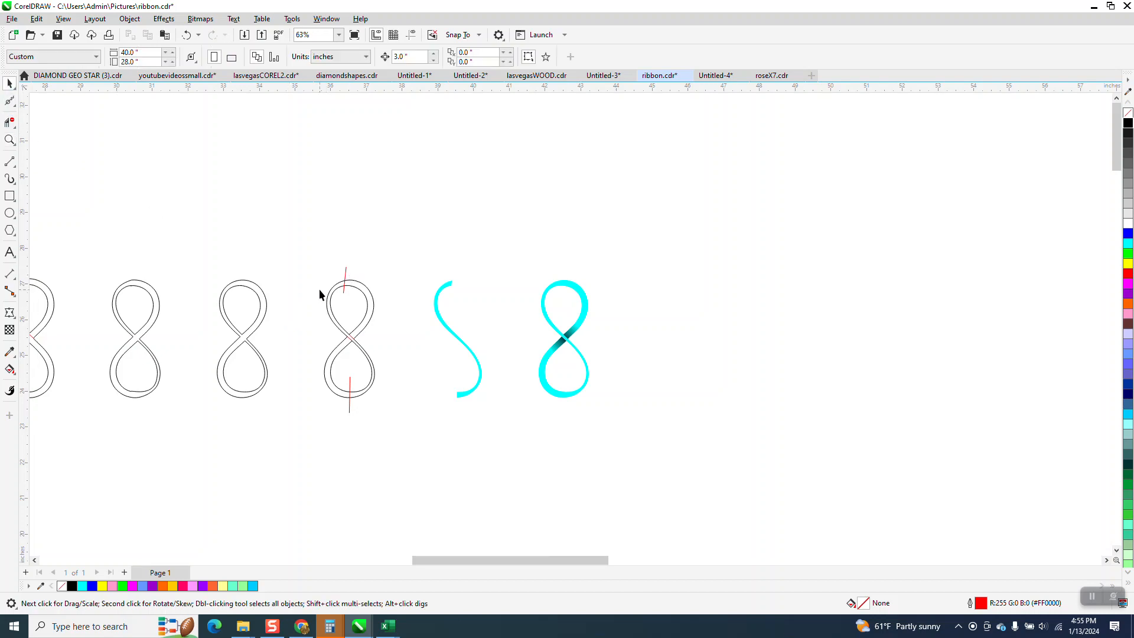
{"action": "left_click", "coordinate": [257, 316]}
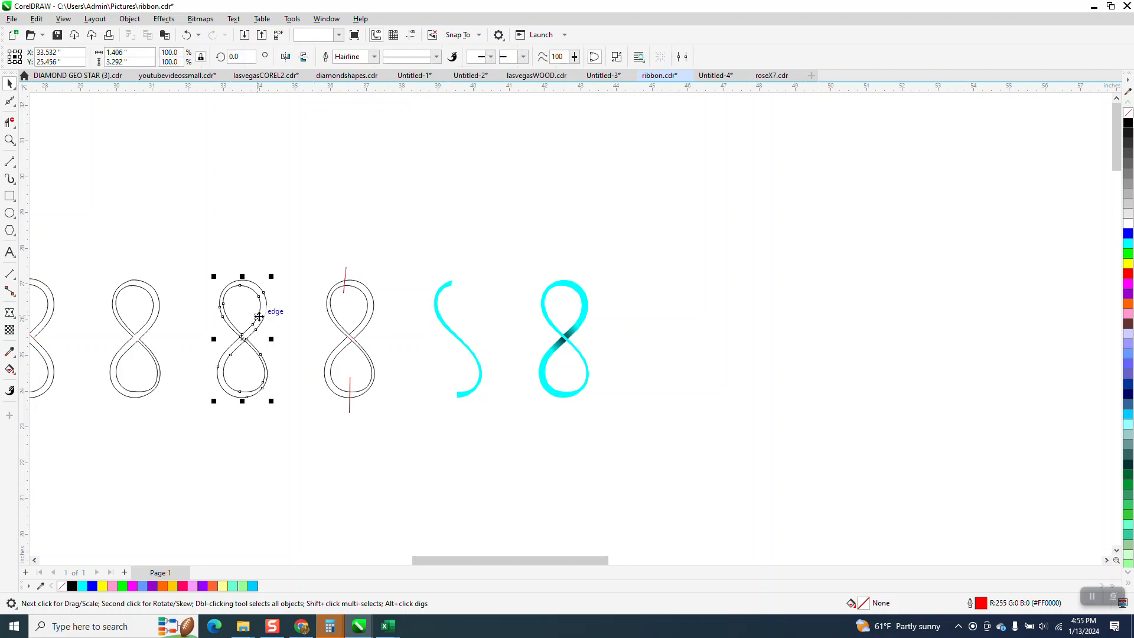
{"action": "key", "text": "Right"}
{"action": "key", "text": "Right"}
{"action": "key", "text": "Right"}
{"action": "key", "text": "Right"}
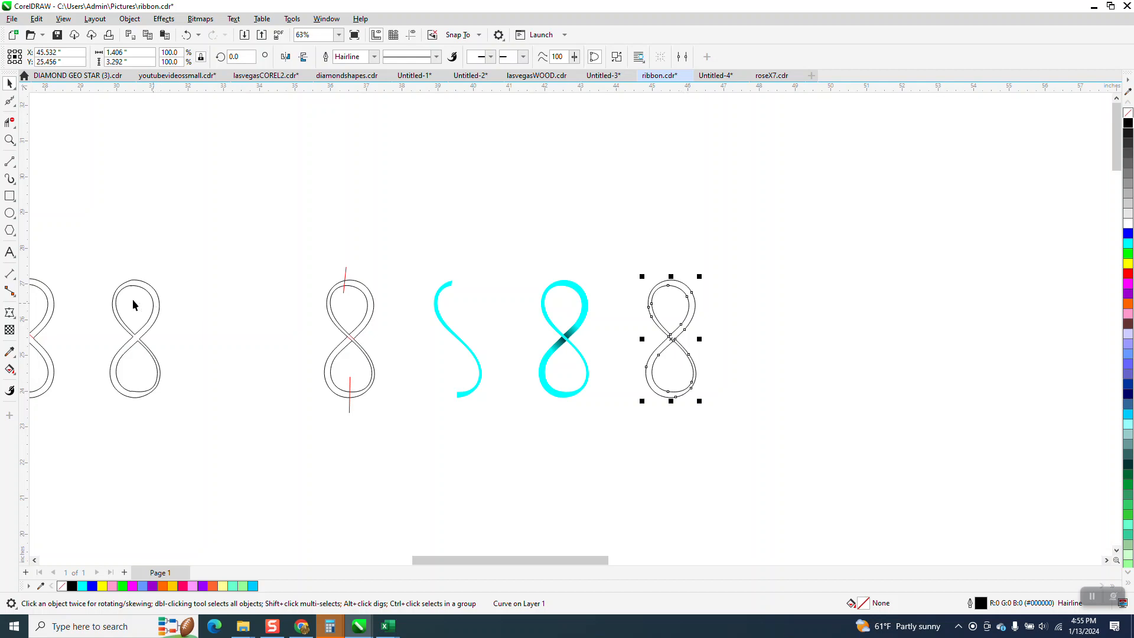
Step: Add perspective to the moved figure-eight outline, pulling both bottom corners inward to shrink its lower loop
{"action": "left_click", "coordinate": [10, 140]}
{"action": "left_click_drag", "start_coordinate": [622, 270], "coordinate": [822, 468]}
{"action": "left_click", "coordinate": [10, 83]}
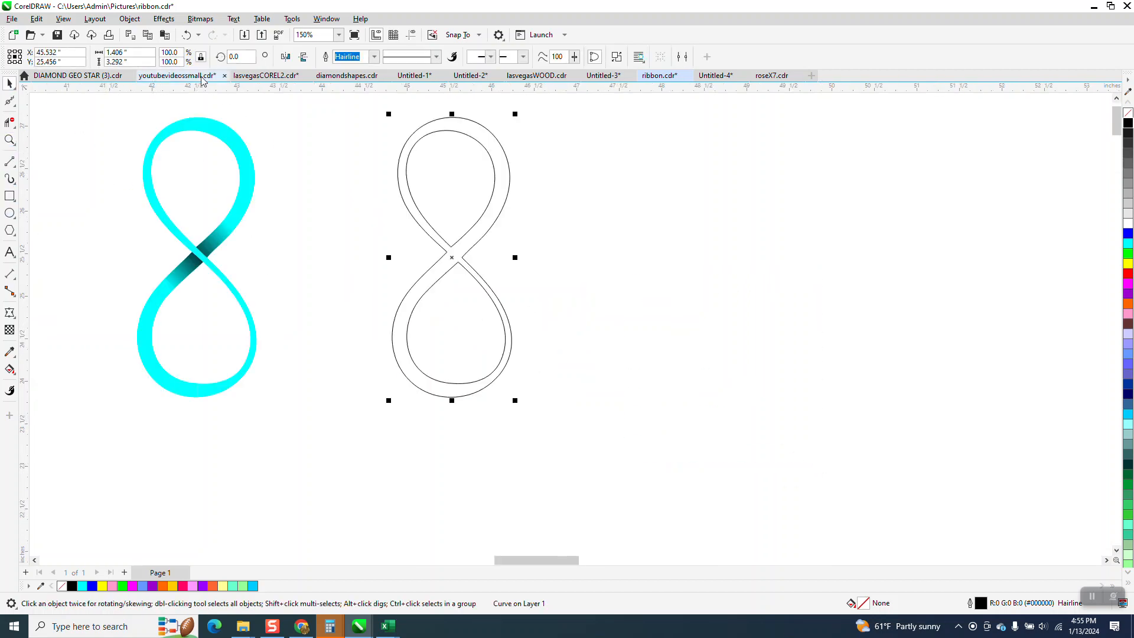
{"action": "left_click", "coordinate": [130, 19]}
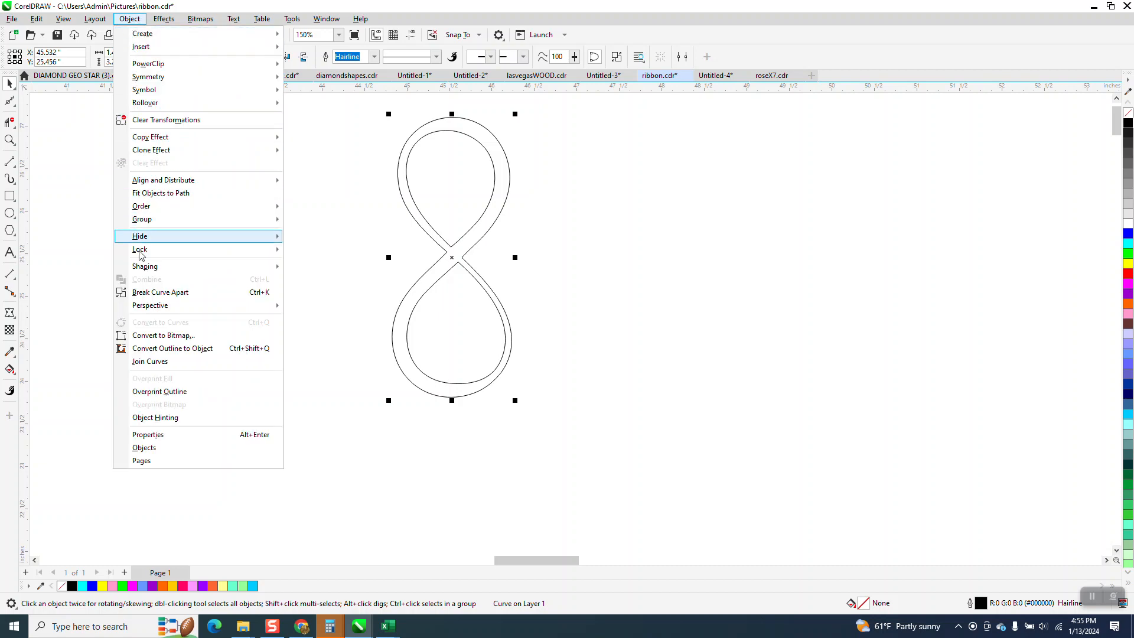
{"action": "mouse_move", "coordinate": [150, 309]}
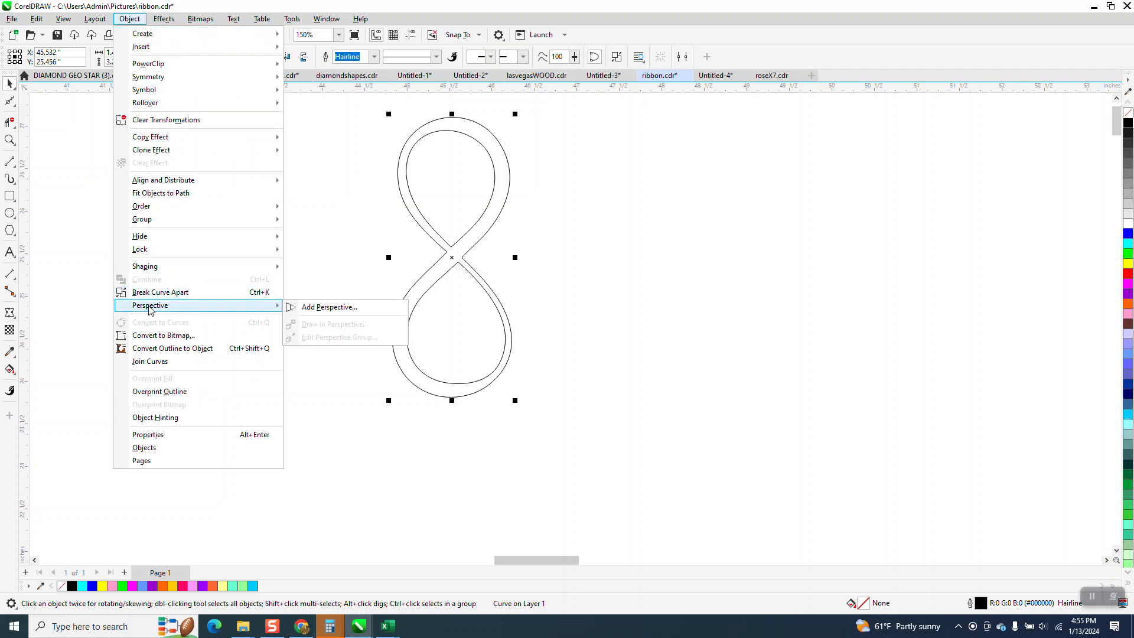
{"action": "left_click", "coordinate": [339, 307]}
{"action": "left_click_drag", "start_coordinate": [391, 397], "coordinate": [434, 392]}
{"action": "left_click_drag", "start_coordinate": [512, 397], "coordinate": [483, 394]}
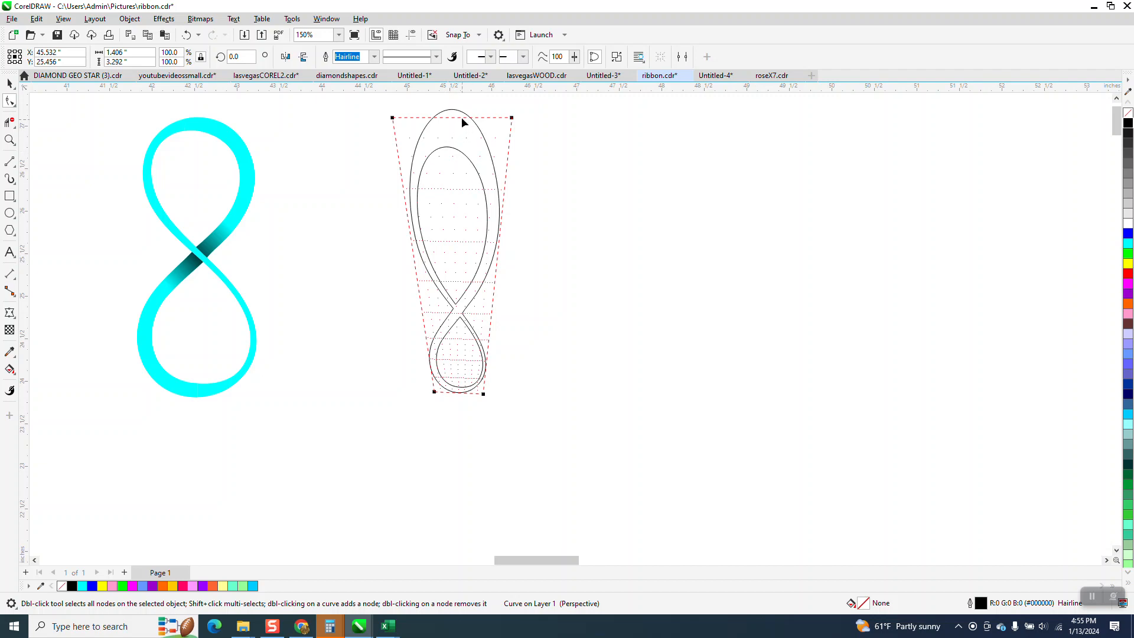
{"action": "key", "text": "space"}
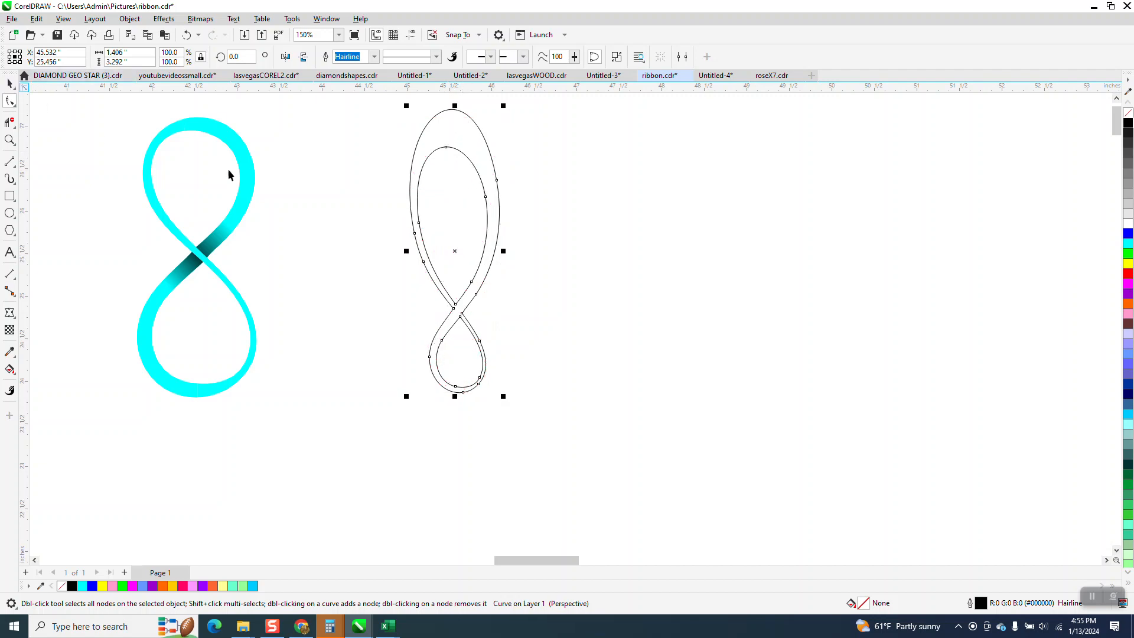
{"action": "left_click", "coordinate": [337, 175]}
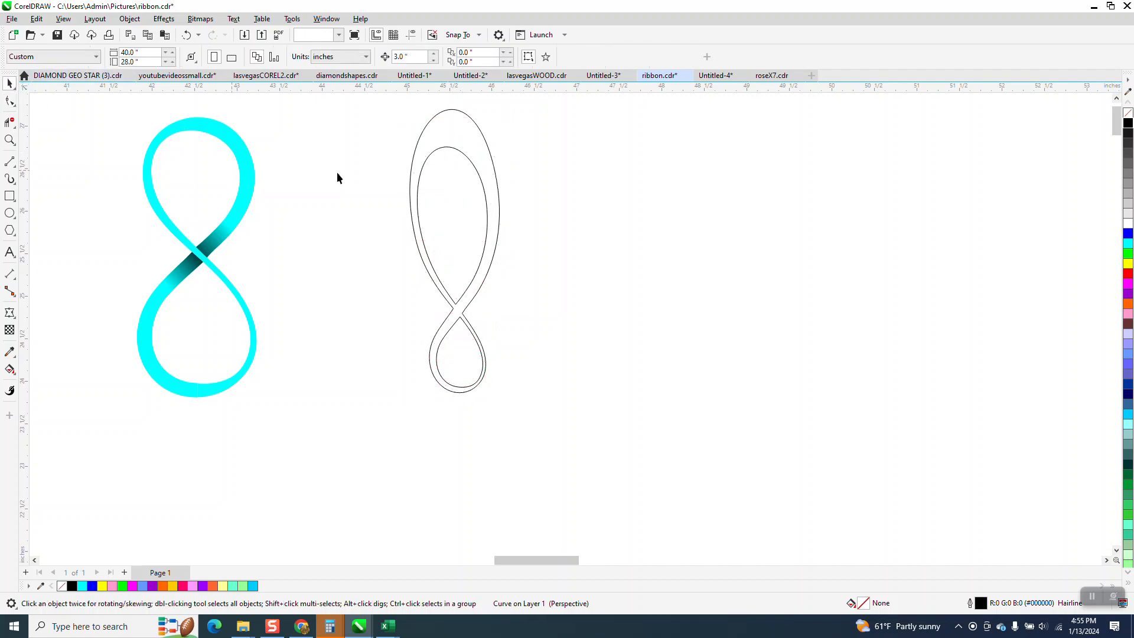
Step: Create a Smart Fill copy of the perspective outline 3 inches to its right, with no fill and a black outline
{"action": "left_click", "coordinate": [10, 369]}
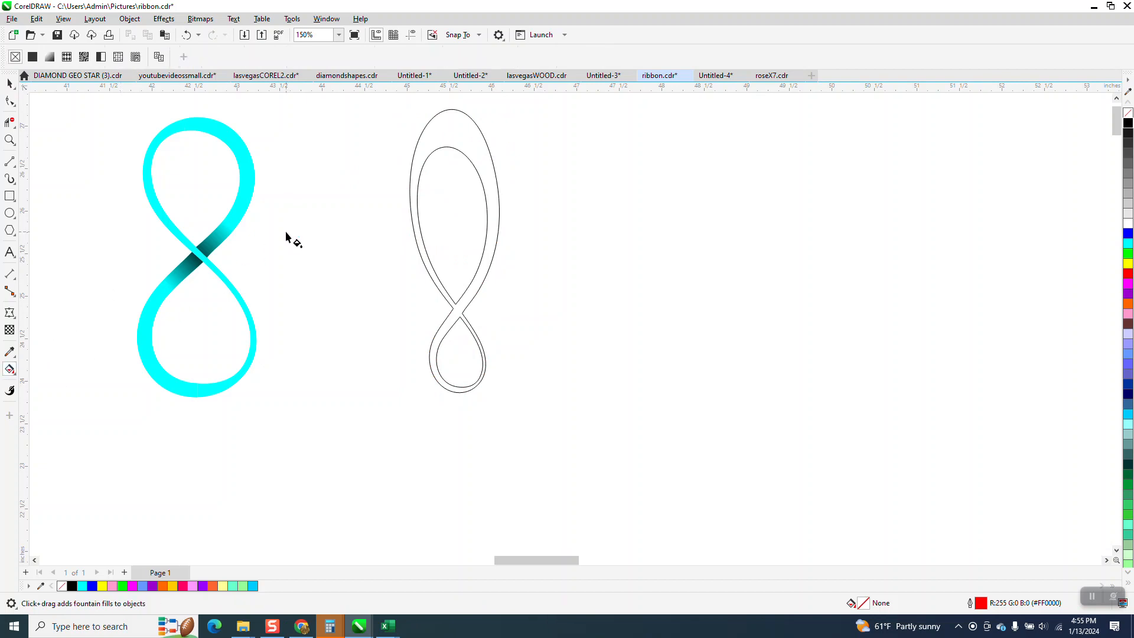
{"action": "left_click", "coordinate": [16, 377]}
{"action": "left_click", "coordinate": [47, 386]}
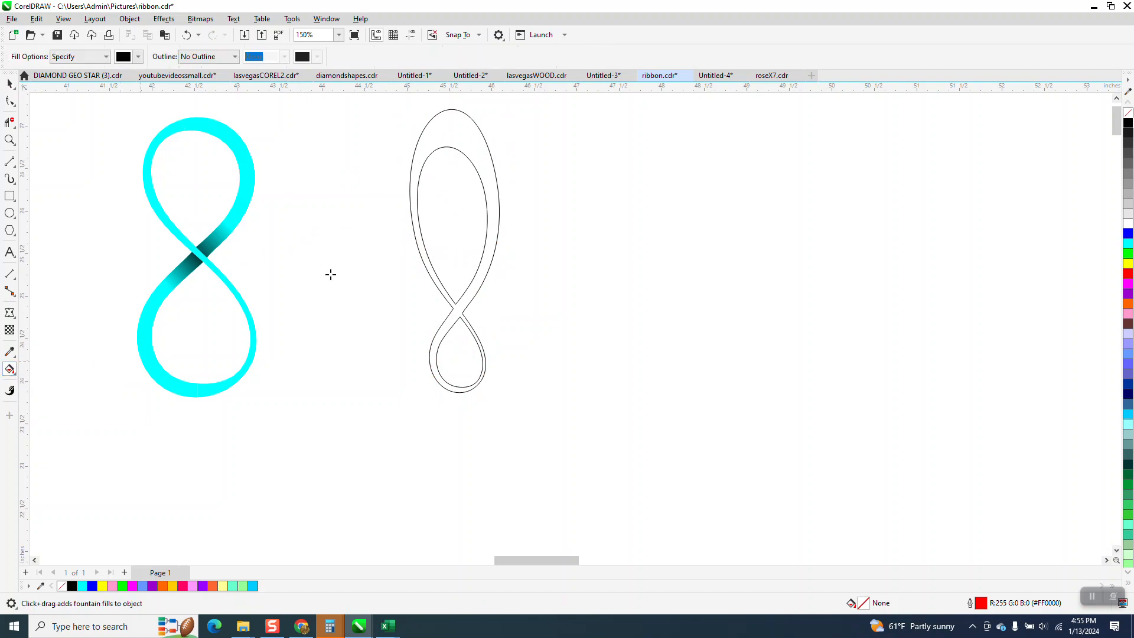
{"action": "left_click", "coordinate": [479, 177]}
{"action": "key", "text": "Right"}
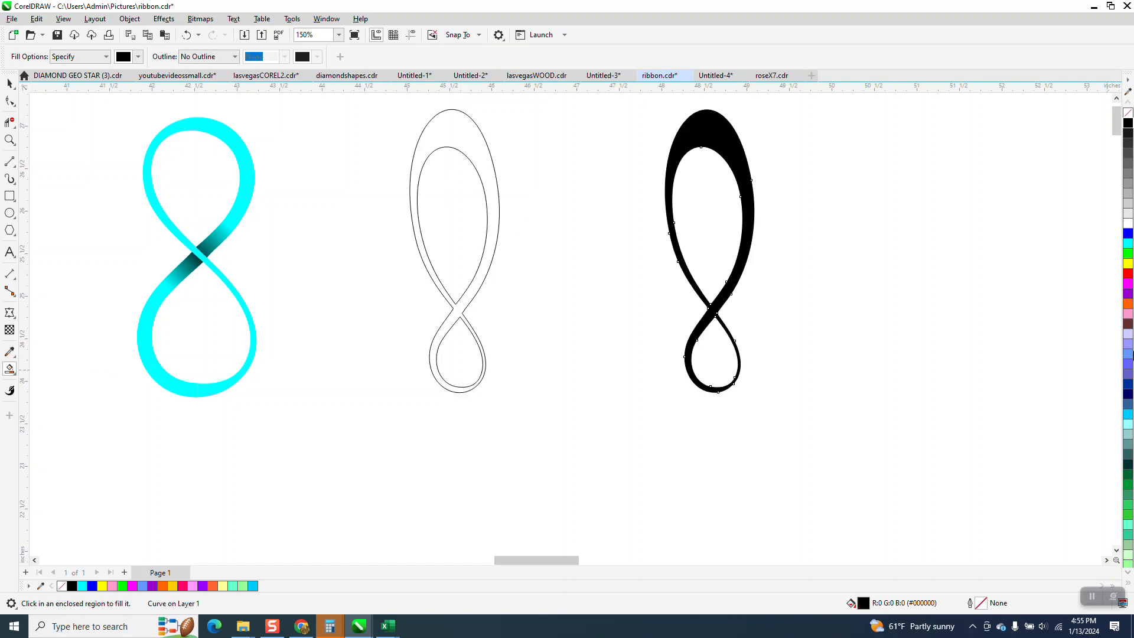
{"action": "left_click", "coordinate": [1128, 113]}
{"action": "right_click", "coordinate": [1128, 122]}
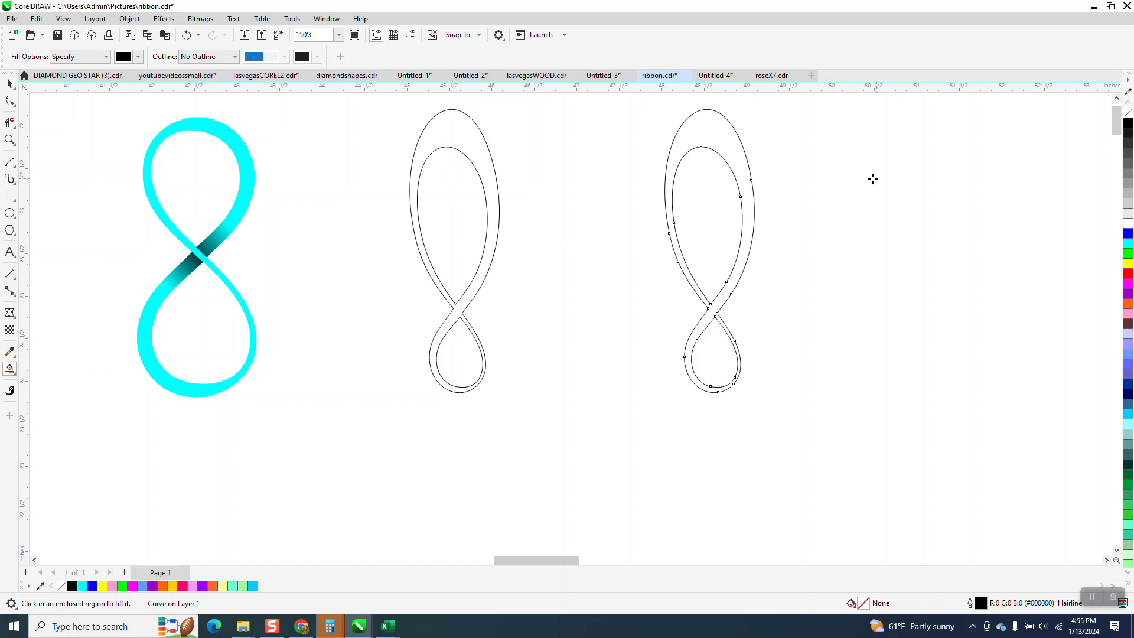
Step: Add a node at the top of the new copy's outer curve and lower it to thin the band there
{"action": "left_click", "coordinate": [10, 140]}
{"action": "left_click_drag", "start_coordinate": [672, 105], "coordinate": [806, 224]}
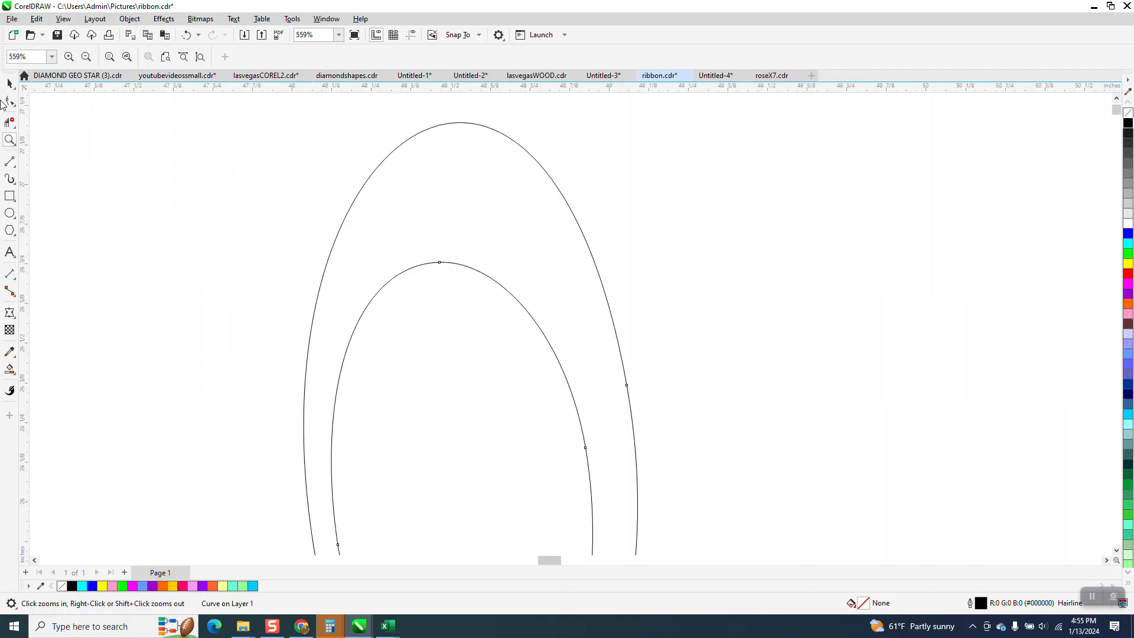
{"action": "left_click", "coordinate": [10, 101]}
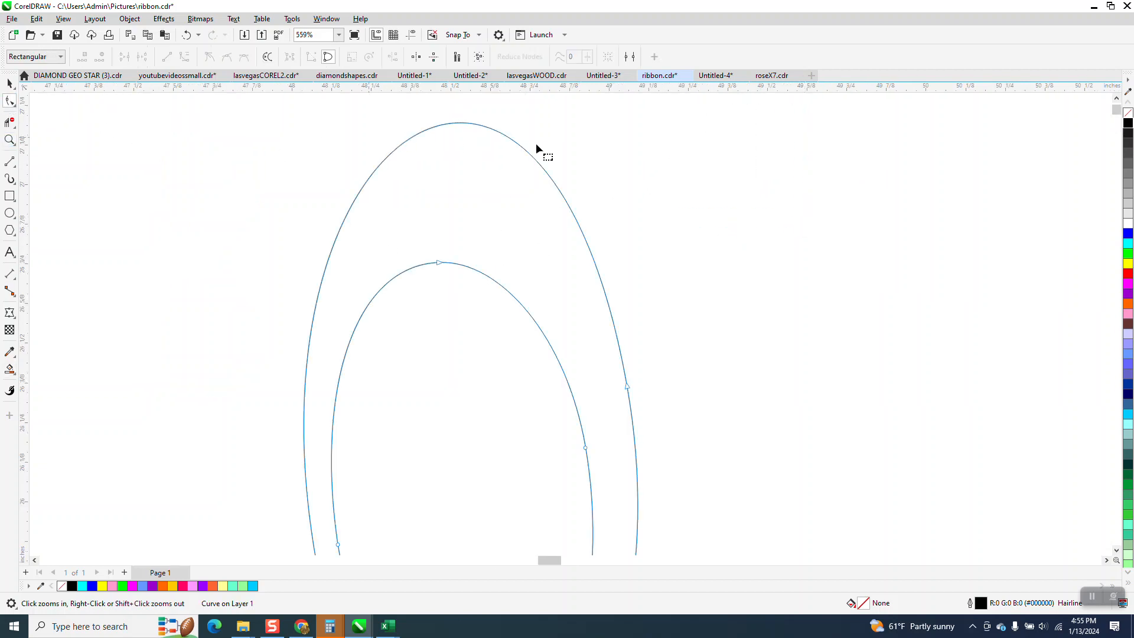
{"action": "double_click", "coordinate": [481, 125]}
{"action": "left_click_drag", "start_coordinate": [482, 127], "coordinate": [477, 166]}
{"action": "scroll", "coordinate": [491, 172], "scroll_direction": "down", "scroll_amount": 1}
{"action": "scroll", "coordinate": [491, 172], "scroll_direction": "down", "scroll_amount": 4}
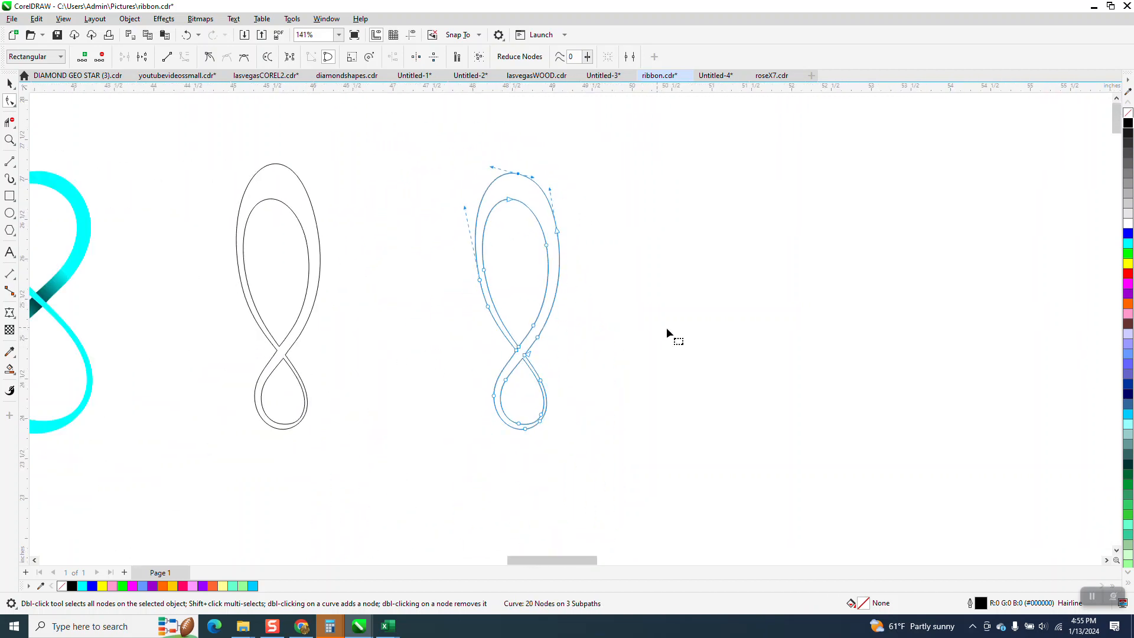
{"action": "scroll", "coordinate": [666, 327], "scroll_direction": "down", "scroll_amount": 1}
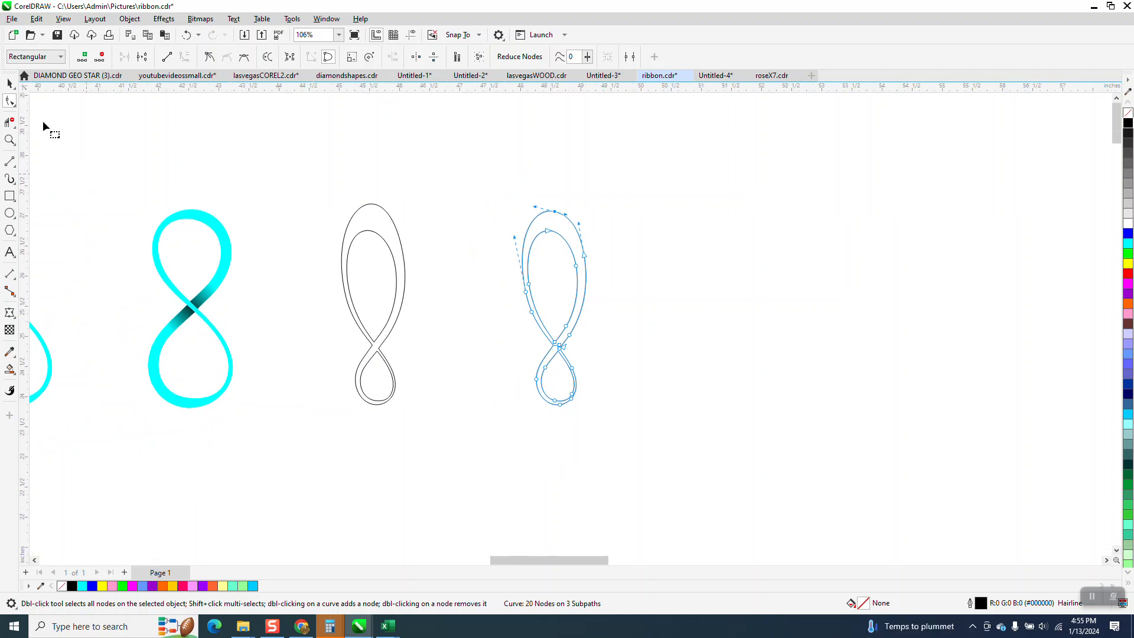
Step: Select the shaded ribbon and examine it alongside the finished cyan and multicolored ribbon wheels elsewhere in the document
{"action": "left_click", "coordinate": [10, 83]}
{"action": "left_click_drag", "start_coordinate": [118, 185], "coordinate": [315, 442]}
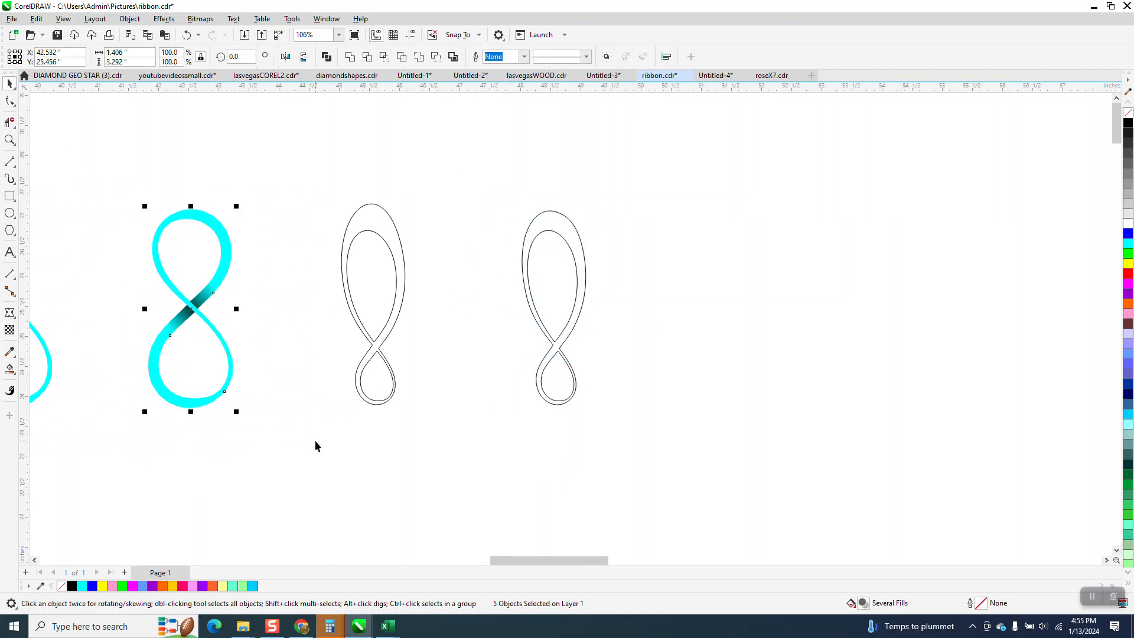
{"action": "left_click", "coordinate": [9, 140]}
{"action": "left_click_drag", "start_coordinate": [153, 199], "coordinate": [313, 437]}
{"action": "right_click", "coordinate": [238, 294]}
{"action": "scroll", "coordinate": [502, 304], "scroll_direction": "down", "scroll_amount": 1}
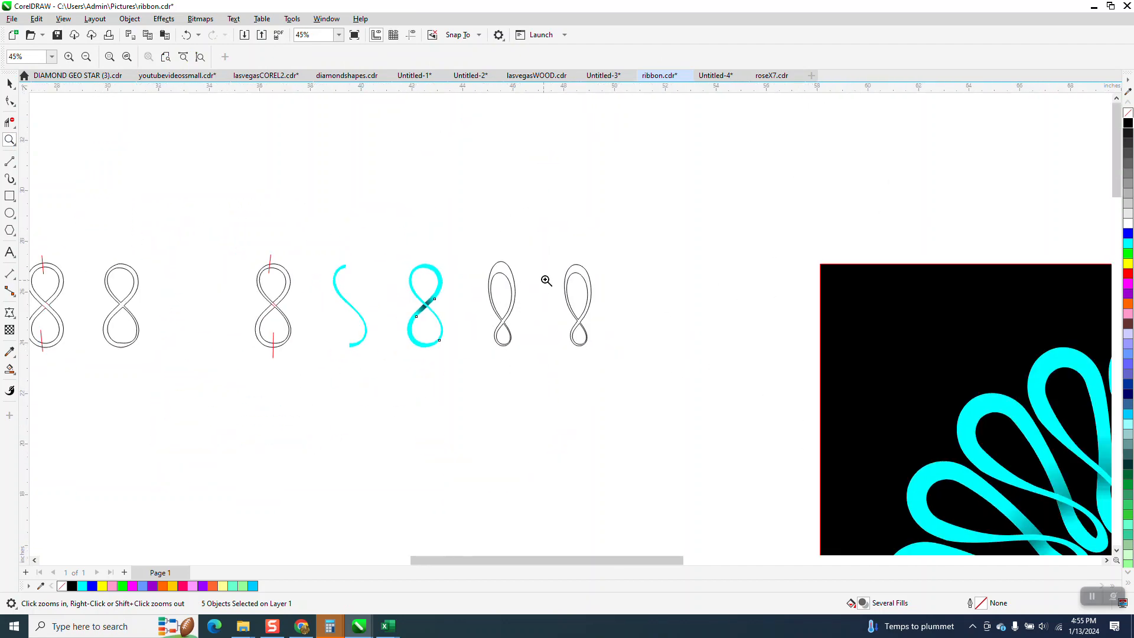
{"action": "left_click_drag", "start_coordinate": [642, 378], "coordinate": [642, 378]}
{"action": "scroll", "coordinate": [517, 334], "scroll_direction": "down", "scroll_amount": 5}
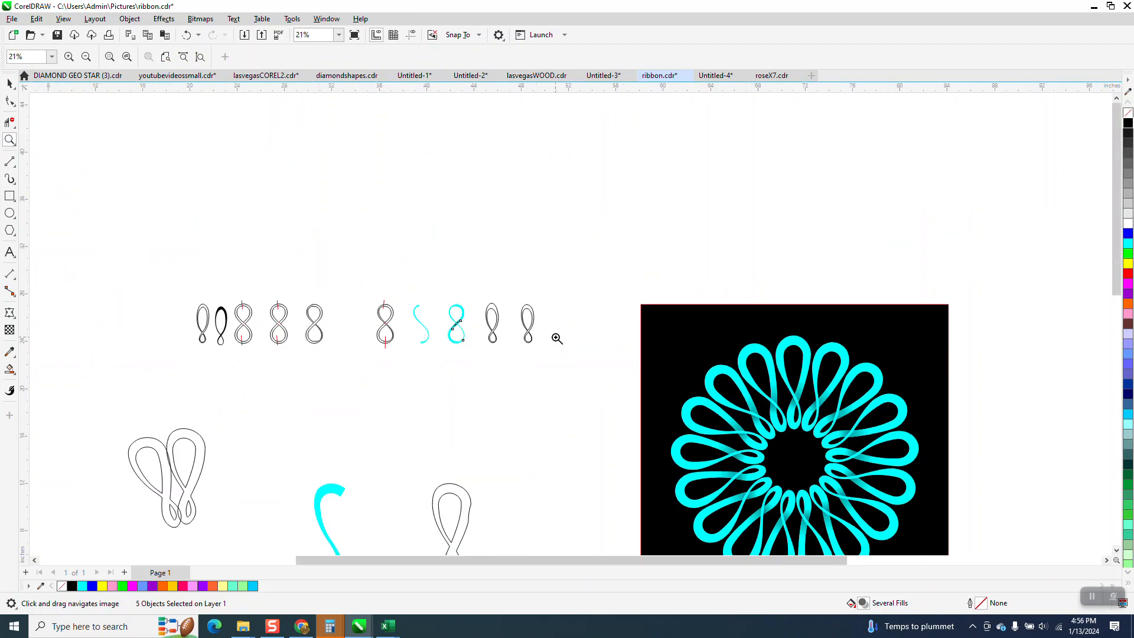
{"action": "scroll", "coordinate": [557, 338], "scroll_direction": "down", "scroll_amount": 2}
{"action": "scroll", "coordinate": [529, 481], "scroll_direction": "up", "scroll_amount": 7}
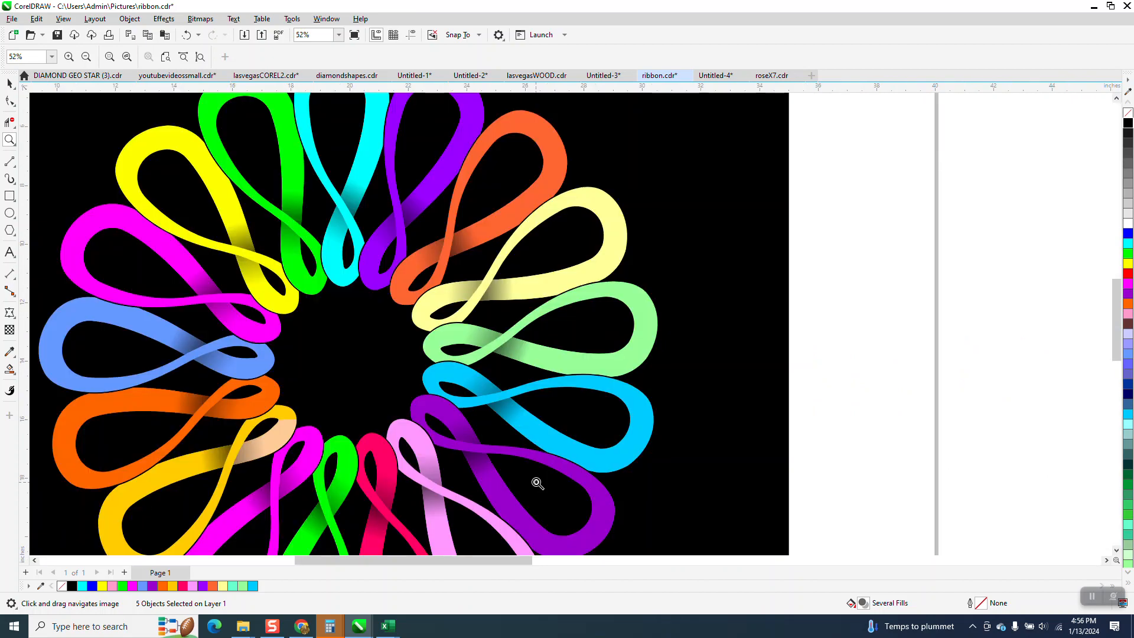
{"action": "scroll", "coordinate": [354, 295], "scroll_direction": "down", "scroll_amount": 2}
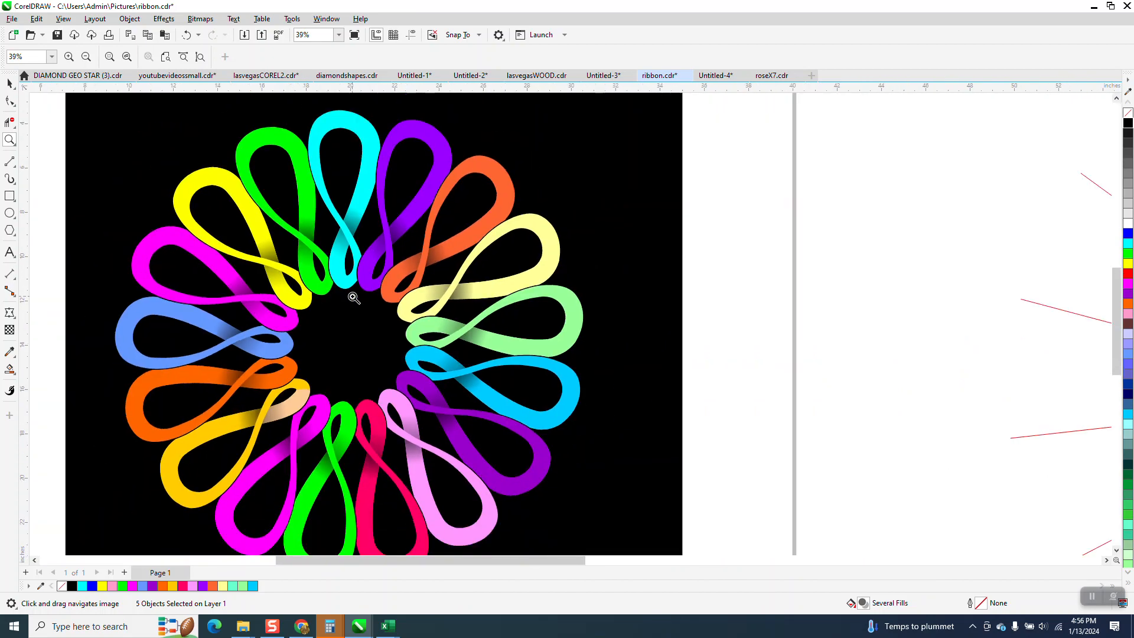
{"action": "scroll", "coordinate": [354, 295], "scroll_direction": "down", "scroll_amount": 4}
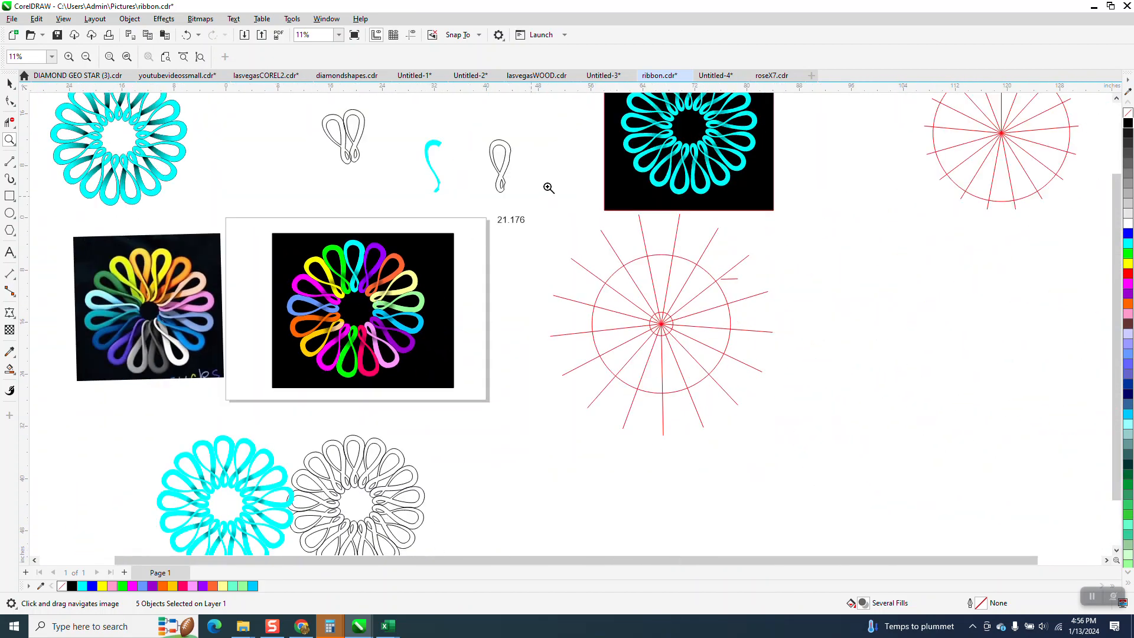
{"action": "scroll", "coordinate": [487, 142], "scroll_direction": "down", "scroll_amount": 3}
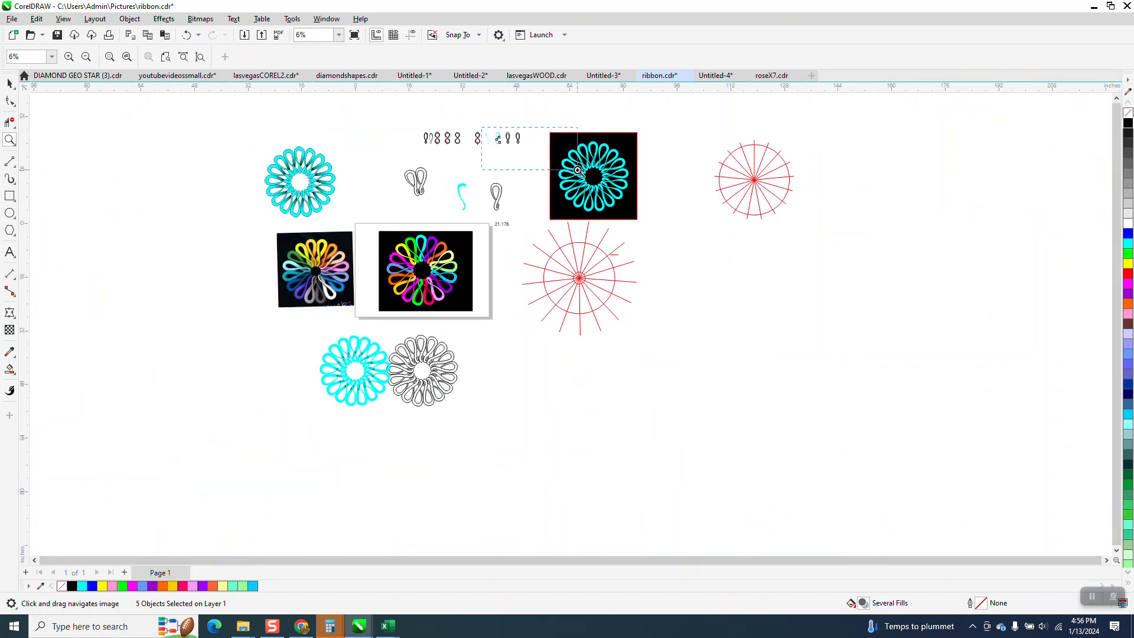
{"action": "scroll", "coordinate": [612, 197], "scroll_direction": "up", "scroll_amount": 9}
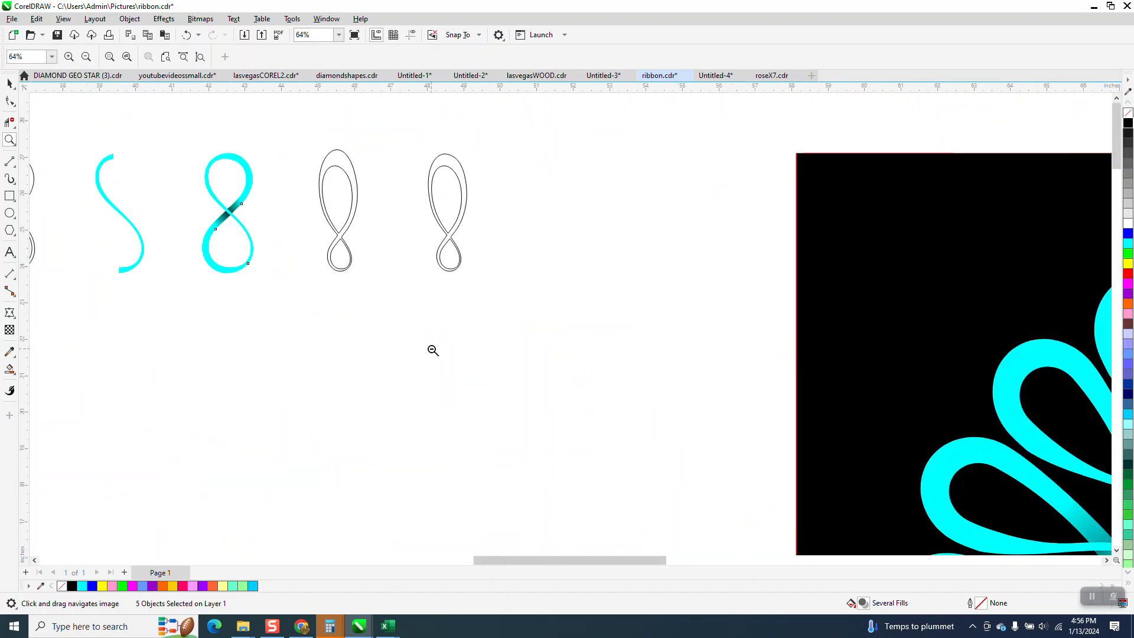